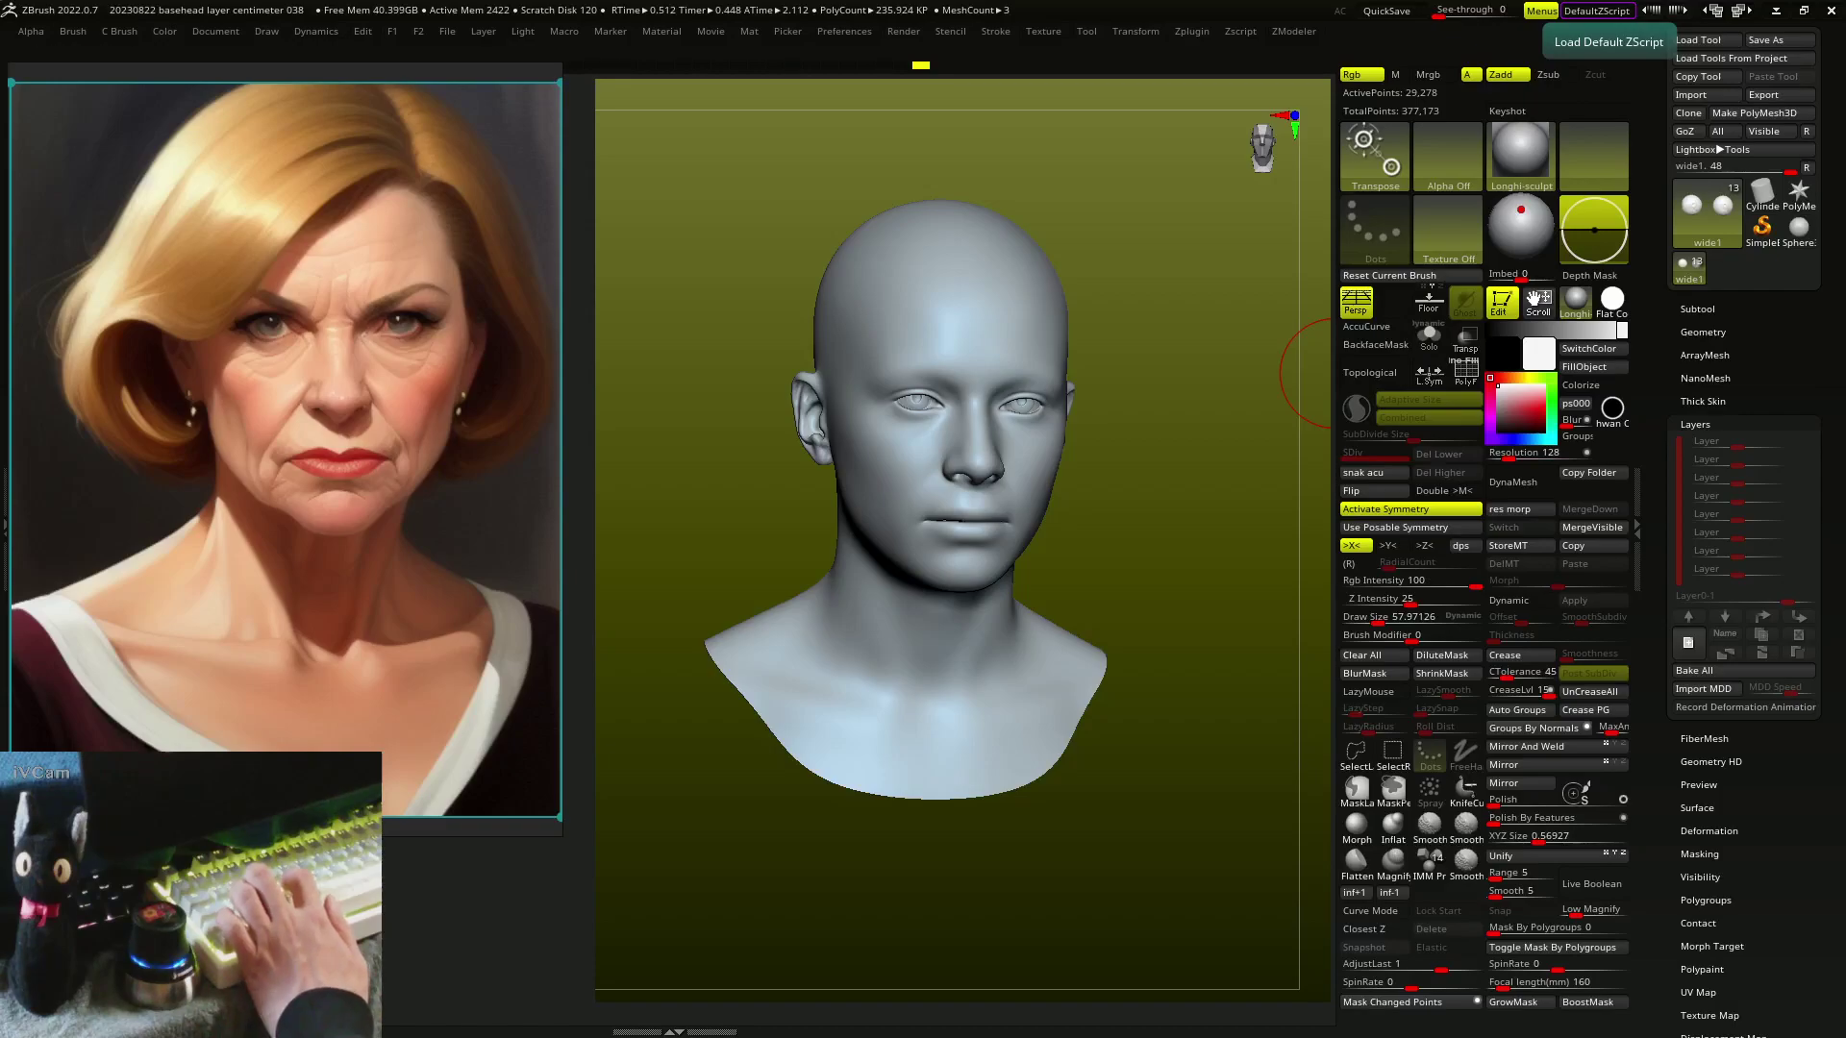
# - Activate the Expressions_Centimeter_Scale1_1 subtool, set Move at size 129, and shape the neck
pyautogui.keyDown('alt'); pyautogui.click(1086, 615); pyautogui.keyUp('alt')
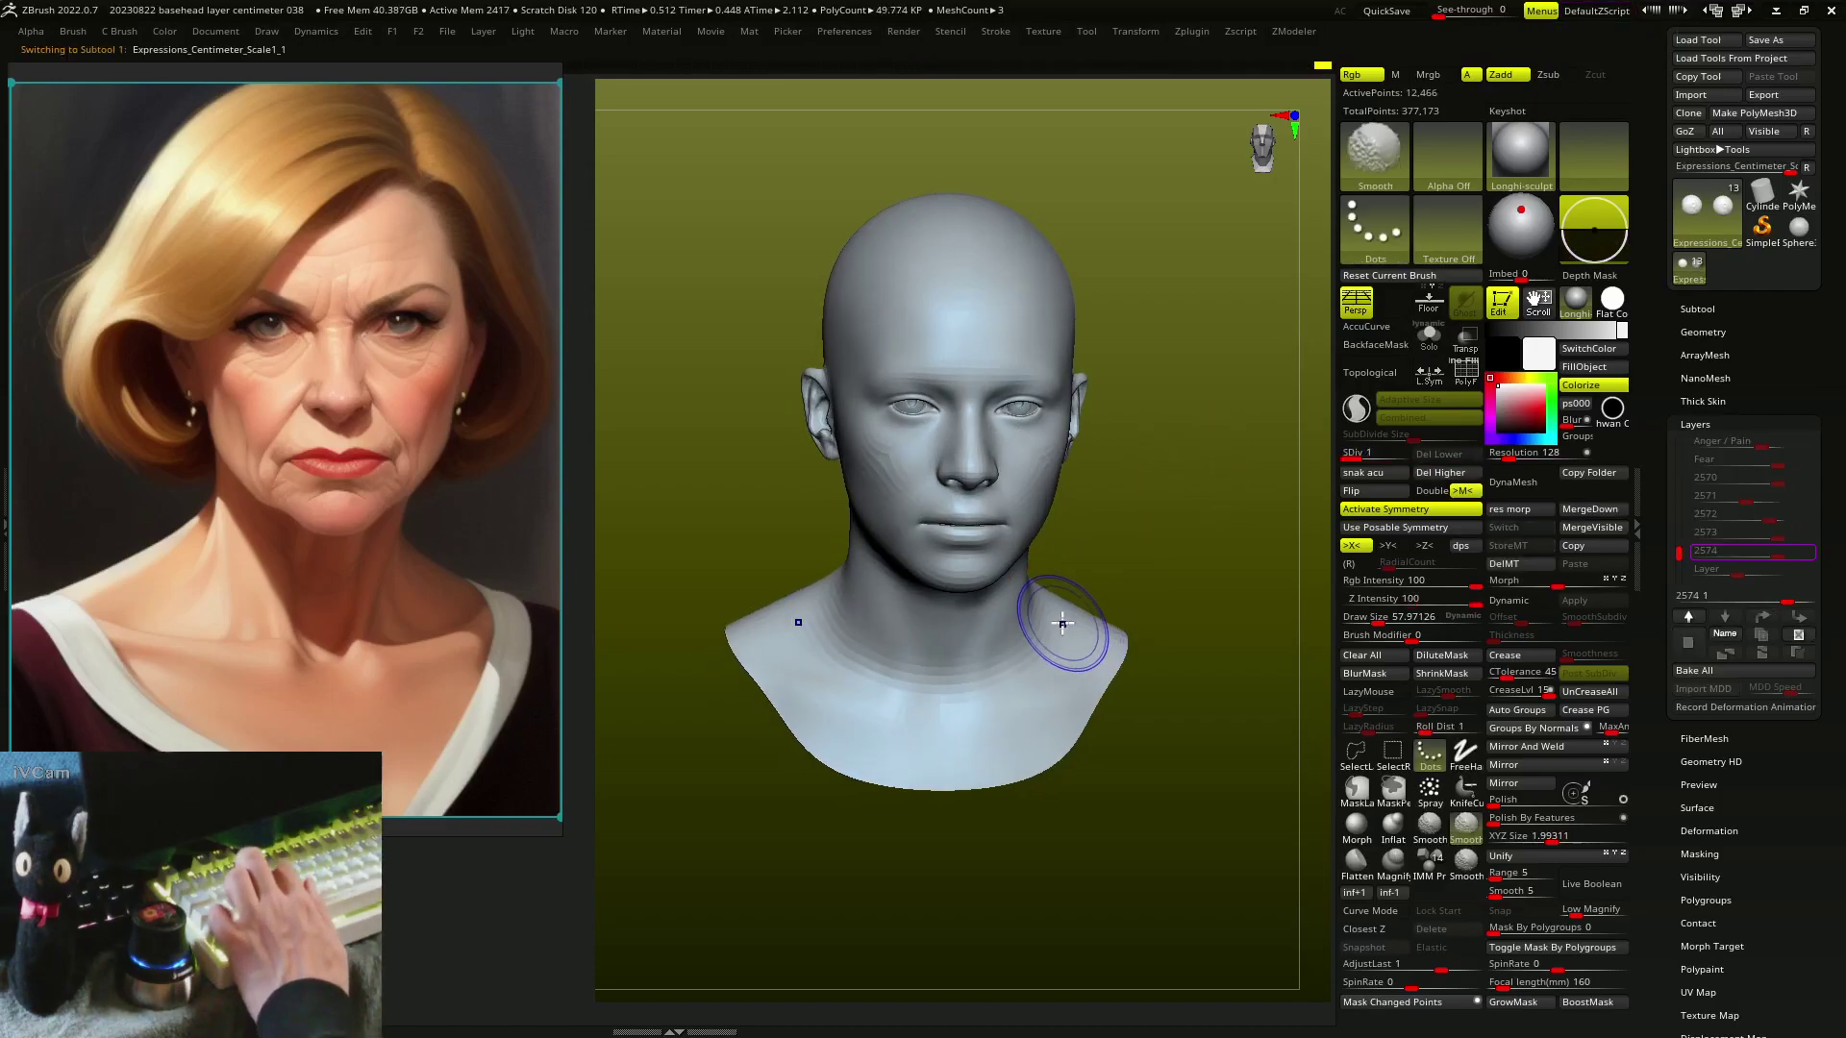
pyautogui.press('q')
pyautogui.moveTo(1075, 639); pyautogui.dragTo(1115, 603, button='right')
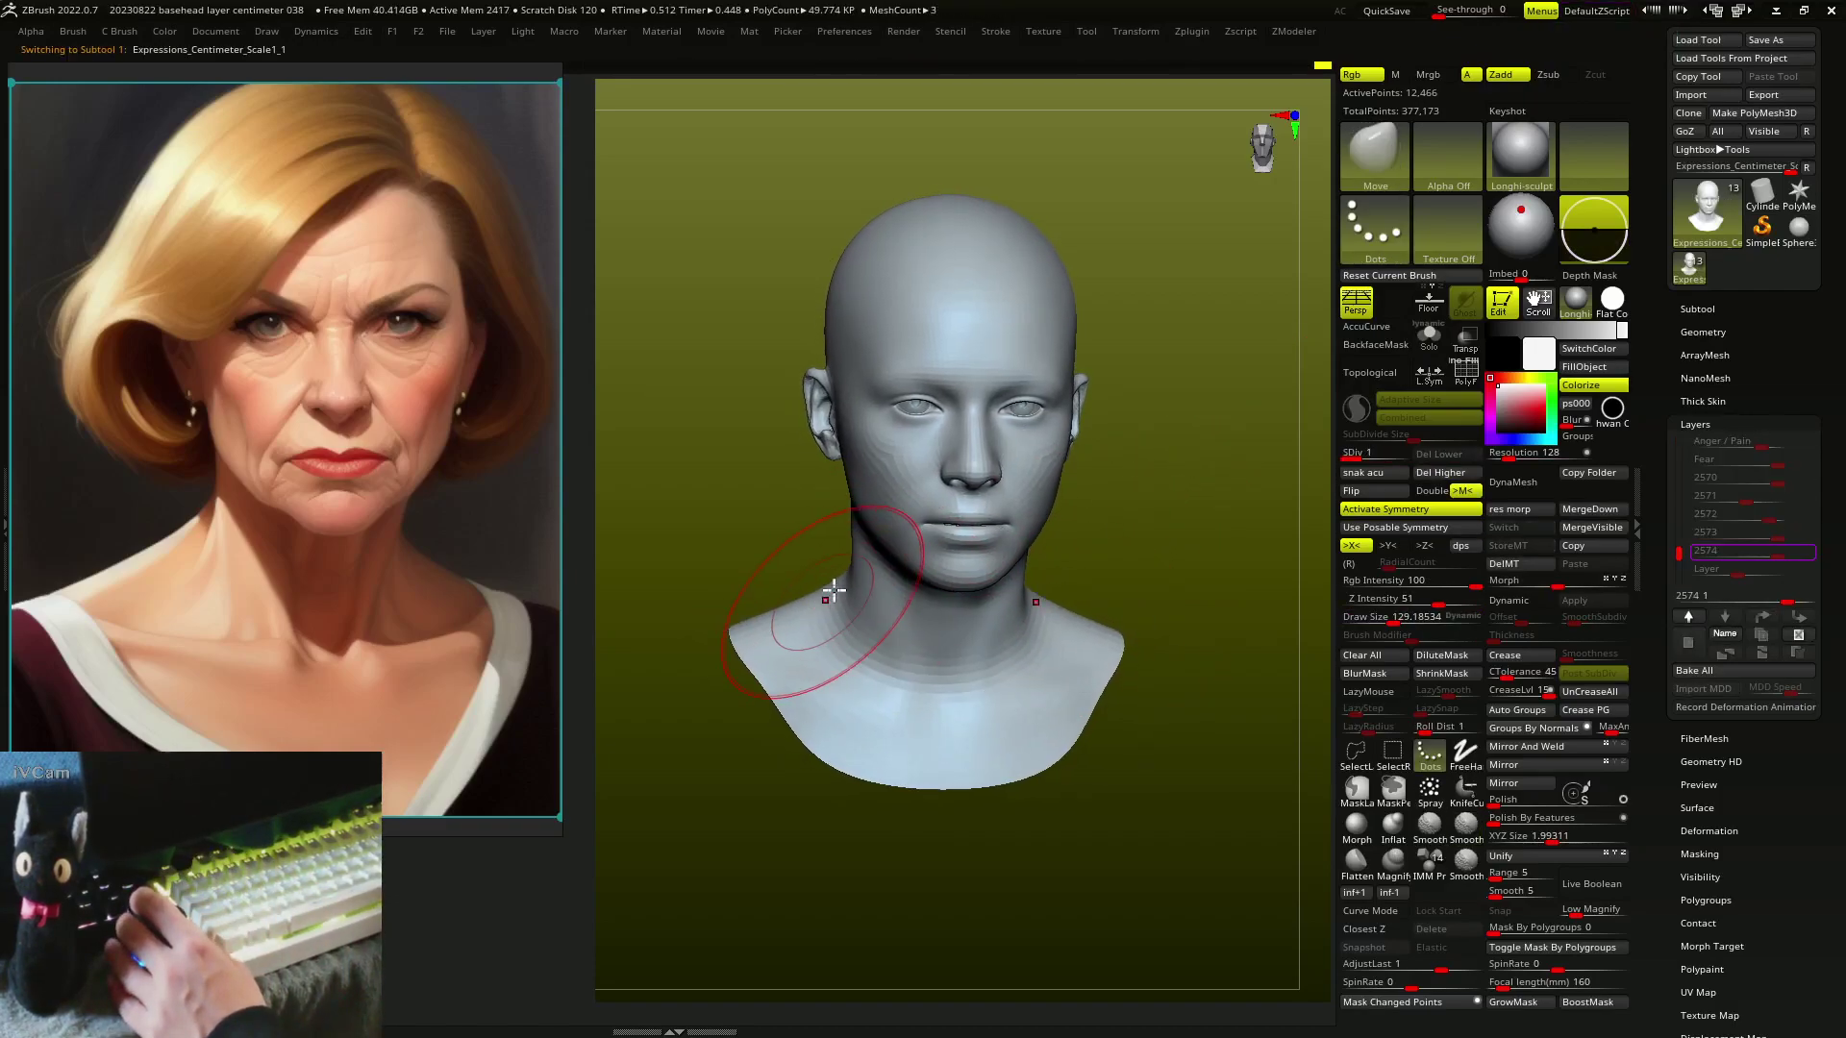
pyautogui.moveTo(853, 563); pyautogui.dragTo(890, 627)
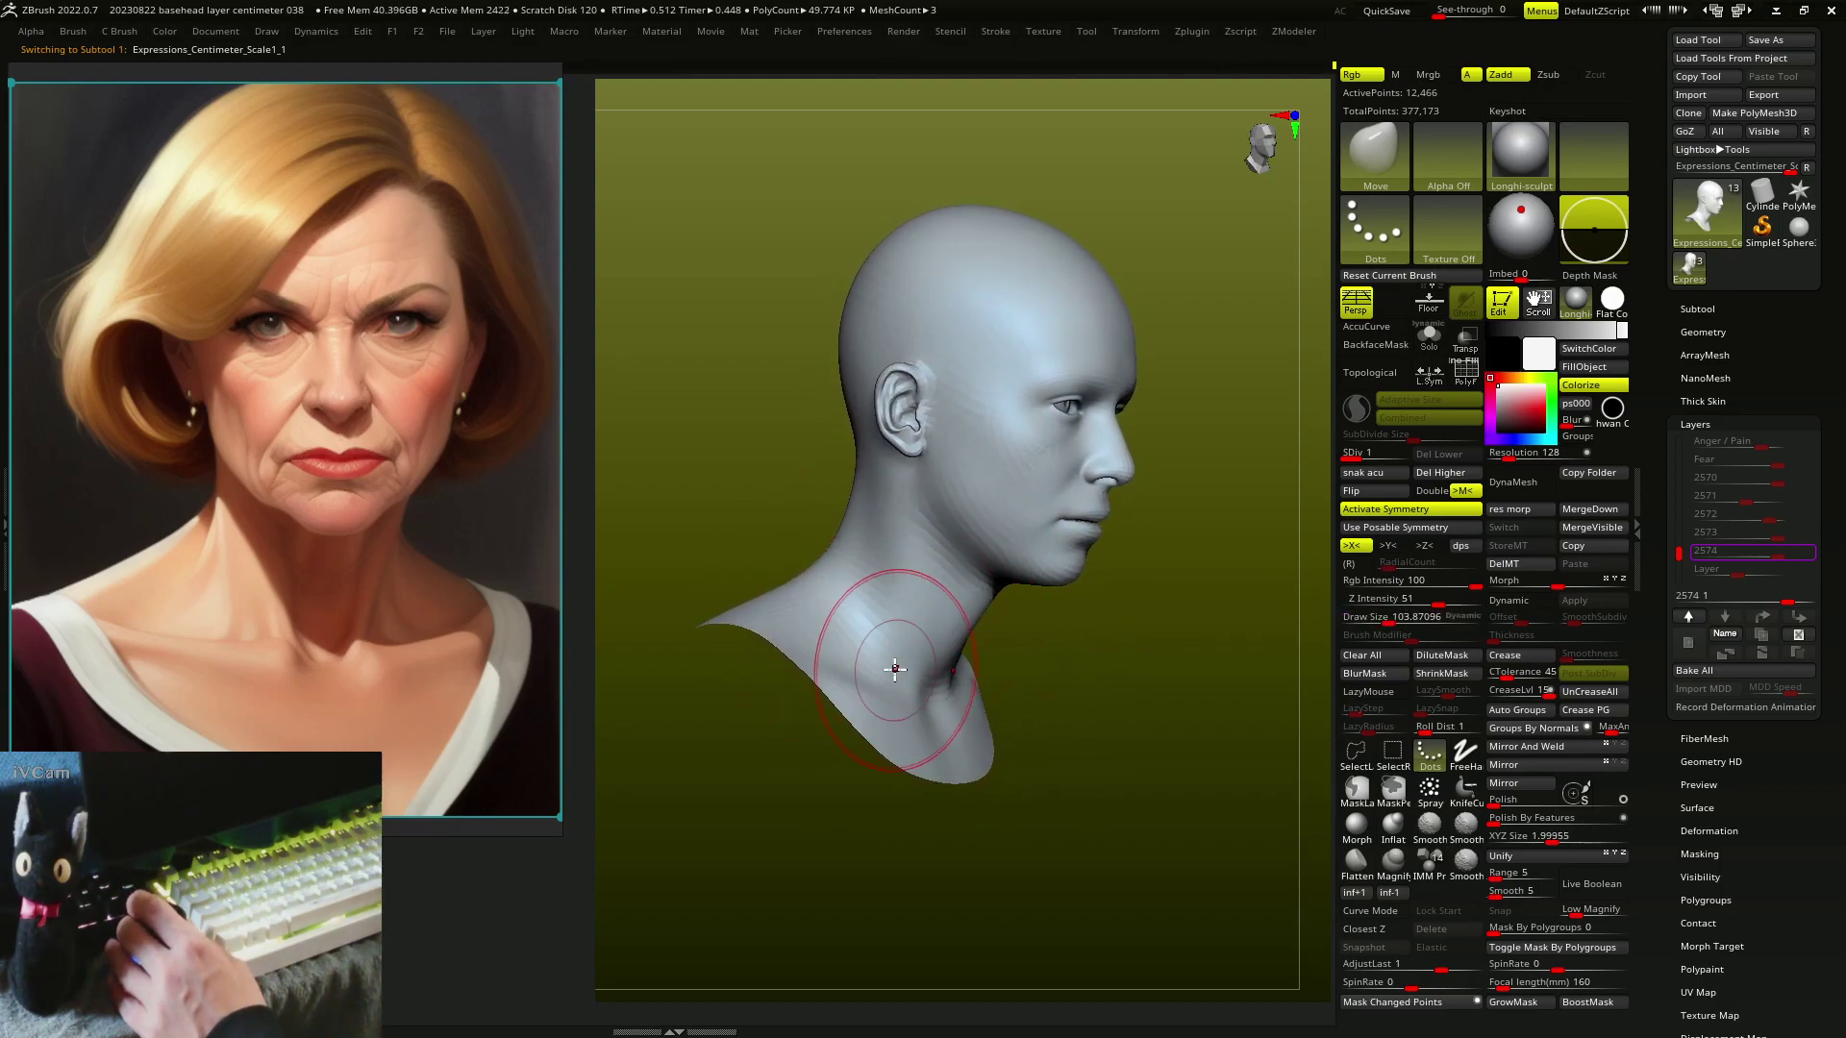
pyautogui.moveTo(895, 669)
pyautogui.mouseDown()
pyautogui.moveTo(844, 712)
pyautogui.moveTo(898, 709)
pyautogui.moveTo(845, 618)
pyautogui.moveTo(799, 594)
pyautogui.moveTo(966, 673)
pyautogui.moveTo(938, 706)
pyautogui.moveTo(944, 691)
pyautogui.mouseUp()
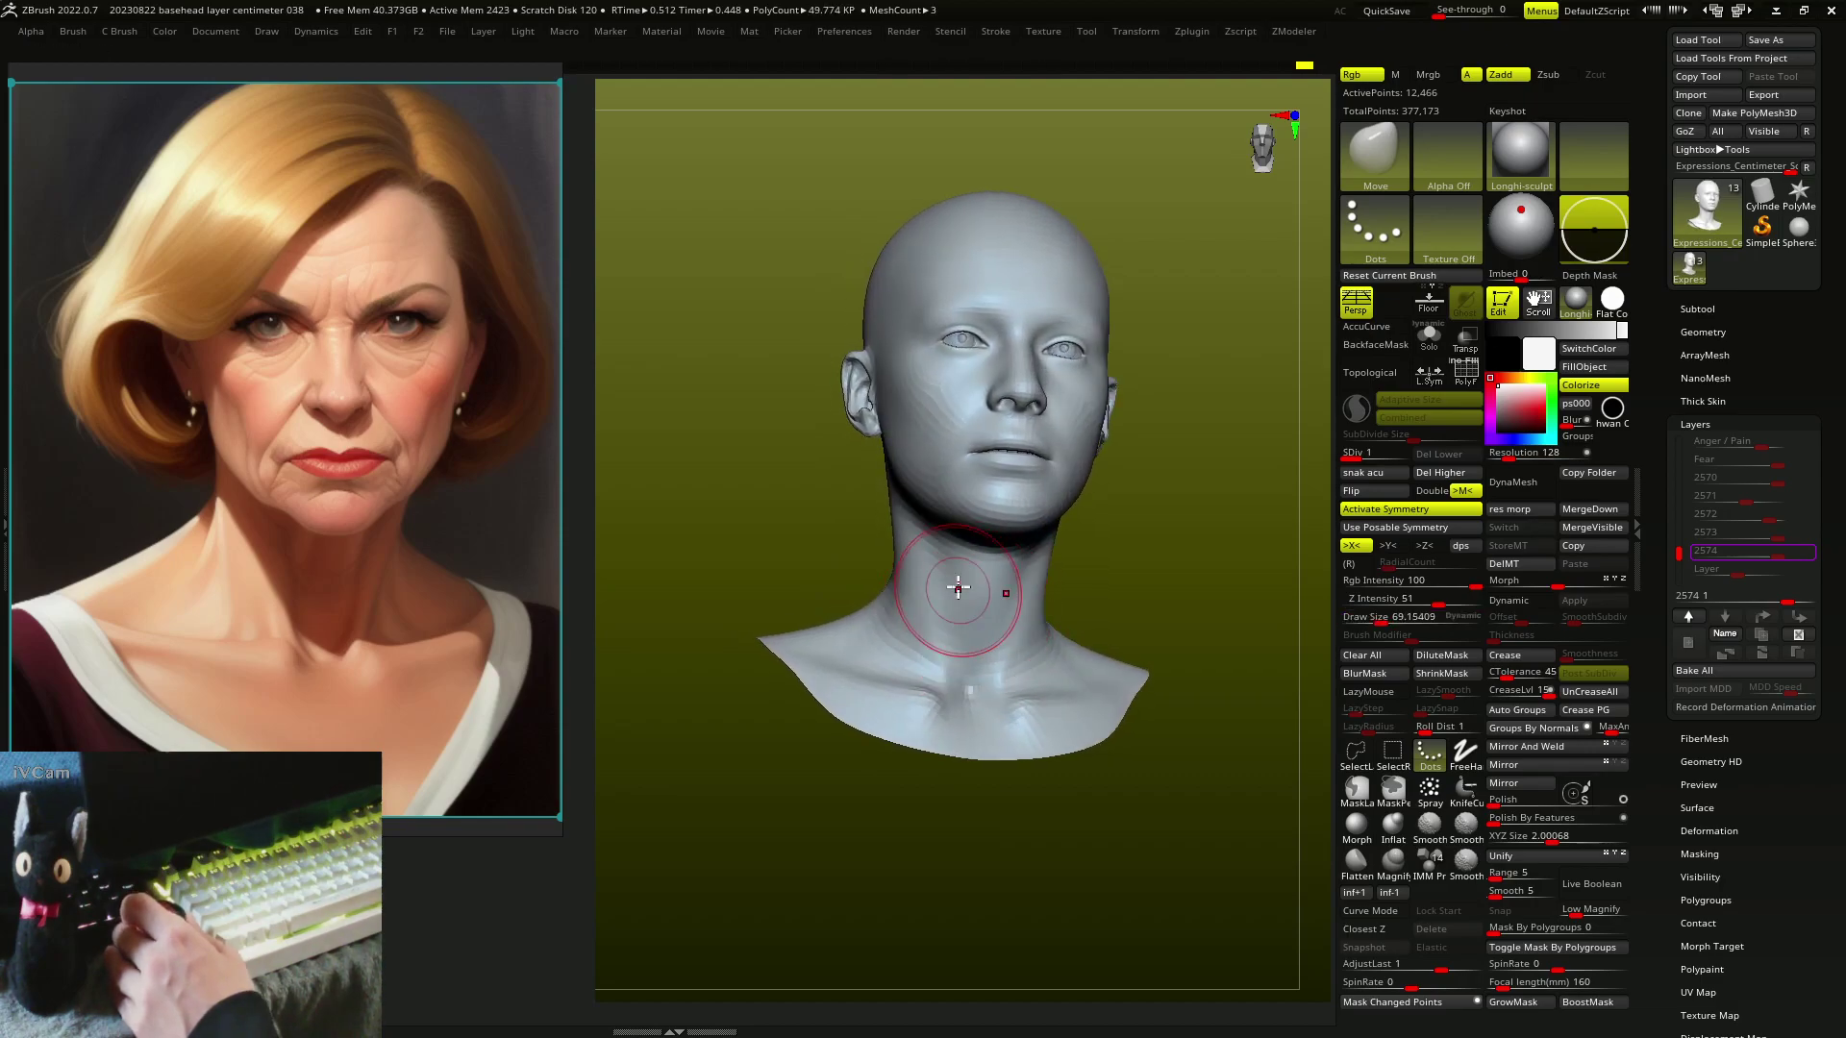
# - Orbit toward profile and reduce the Move brush to 57.97 to pull cheeks and jaw down
pyautogui.moveTo(979, 567)
pyautogui.mouseDown()
pyautogui.moveTo(955, 549)
pyautogui.moveTo(961, 487)
pyautogui.moveTo(973, 503)
pyautogui.moveTo(929, 458)
pyautogui.moveTo(911, 473)
pyautogui.mouseUp()
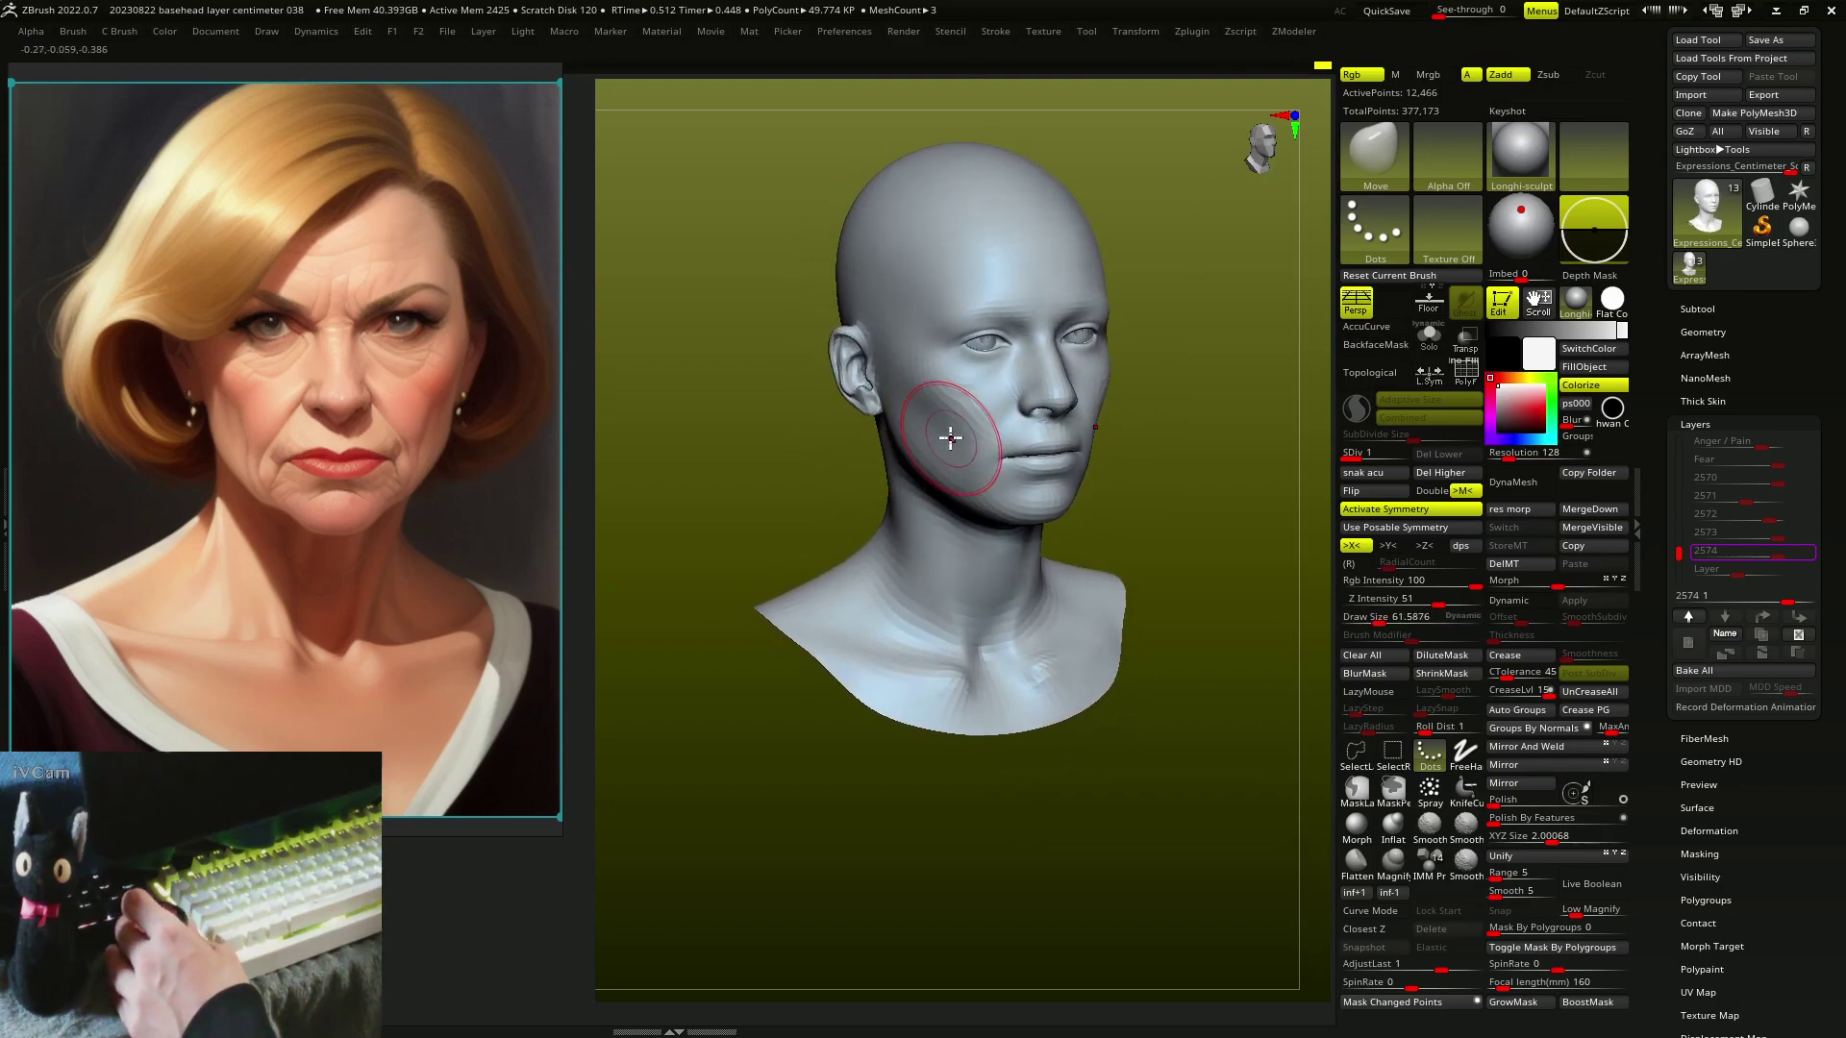
pyautogui.moveTo(950, 438)
pyautogui.mouseDown(button='right')
pyautogui.moveTo(1053, 383)
pyautogui.moveTo(1052, 413)
pyautogui.moveTo(1075, 366)
pyautogui.moveTo(1112, 350)
pyautogui.moveTo(1092, 318)
pyautogui.moveTo(966, 527)
pyautogui.moveTo(899, 560)
pyautogui.moveTo(891, 528)
pyautogui.moveTo(914, 576)
pyautogui.moveTo(920, 470)
pyautogui.moveTo(874, 494)
pyautogui.moveTo(947, 528)
pyautogui.moveTo(966, 495)
pyautogui.moveTo(967, 535)
pyautogui.moveTo(1080, 474)
pyautogui.moveTo(1070, 524)
pyautogui.moveTo(1024, 495)
pyautogui.moveTo(1024, 528)
pyautogui.moveTo(1065, 526)
pyautogui.moveTo(1030, 535)
pyautogui.moveTo(1047, 548)
pyautogui.moveTo(1033, 556)
pyautogui.moveTo(1048, 538)
pyautogui.moveTo(1042, 567)
pyautogui.moveTo(948, 545)
pyautogui.moveTo(979, 535)
pyautogui.moveTo(972, 502)
pyautogui.moveTo(960, 554)
pyautogui.moveTo(937, 476)
pyautogui.moveTo(883, 477)
pyautogui.mouseUp(button='right')
pyautogui.press('s')
pyautogui.press('s')
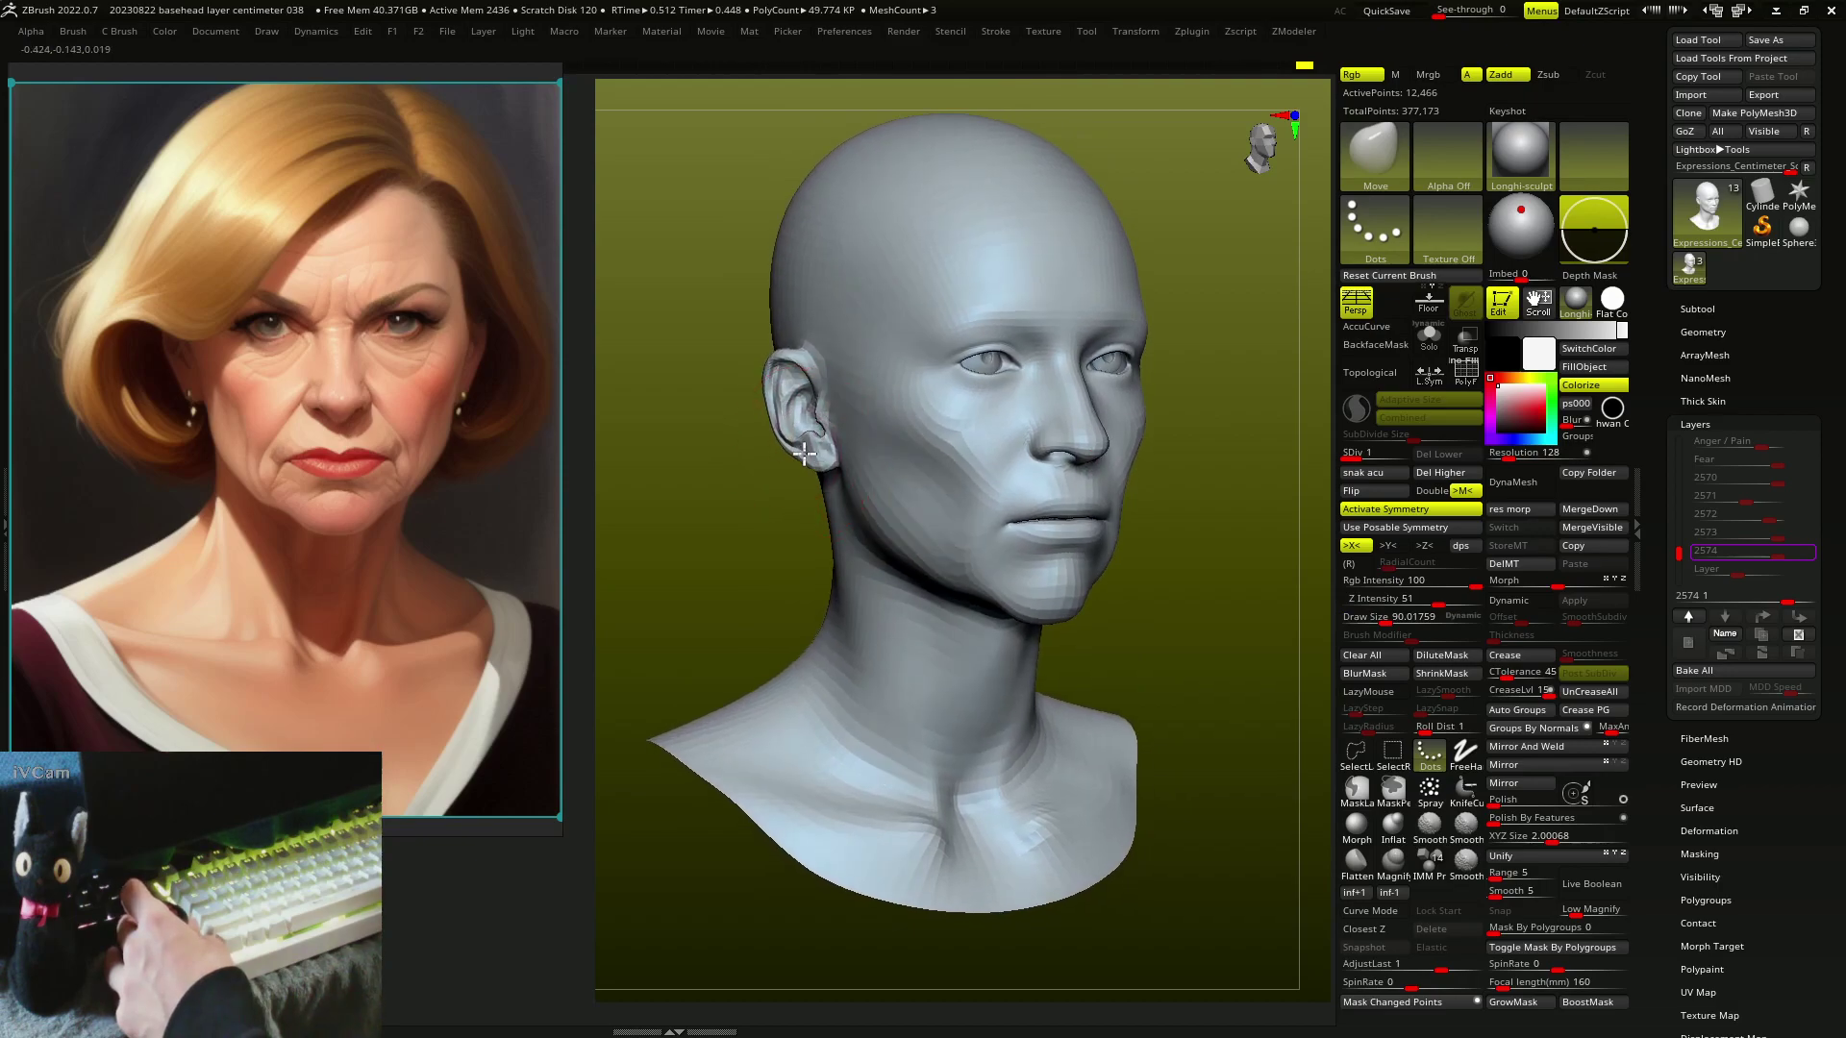
# - Zoom in and push the eye sockets, nose, lips and jaw into heavier proportions with Move
pyautogui.moveTo(915, 391)
pyautogui.mouseDown(button='right')
pyautogui.moveTo(1021, 375)
pyautogui.moveTo(990, 394)
pyautogui.moveTo(976, 313)
pyautogui.moveTo(950, 351)
pyautogui.moveTo(916, 309)
pyautogui.moveTo(993, 395)
pyautogui.moveTo(1030, 336)
pyautogui.moveTo(1063, 329)
pyautogui.moveTo(1055, 379)
pyautogui.moveTo(989, 379)
pyautogui.moveTo(1036, 336)
pyautogui.moveTo(1009, 308)
pyautogui.moveTo(989, 350)
pyautogui.moveTo(966, 320)
pyautogui.moveTo(951, 332)
pyautogui.moveTo(981, 308)
pyautogui.moveTo(1092, 295)
pyautogui.mouseUp(button='right')
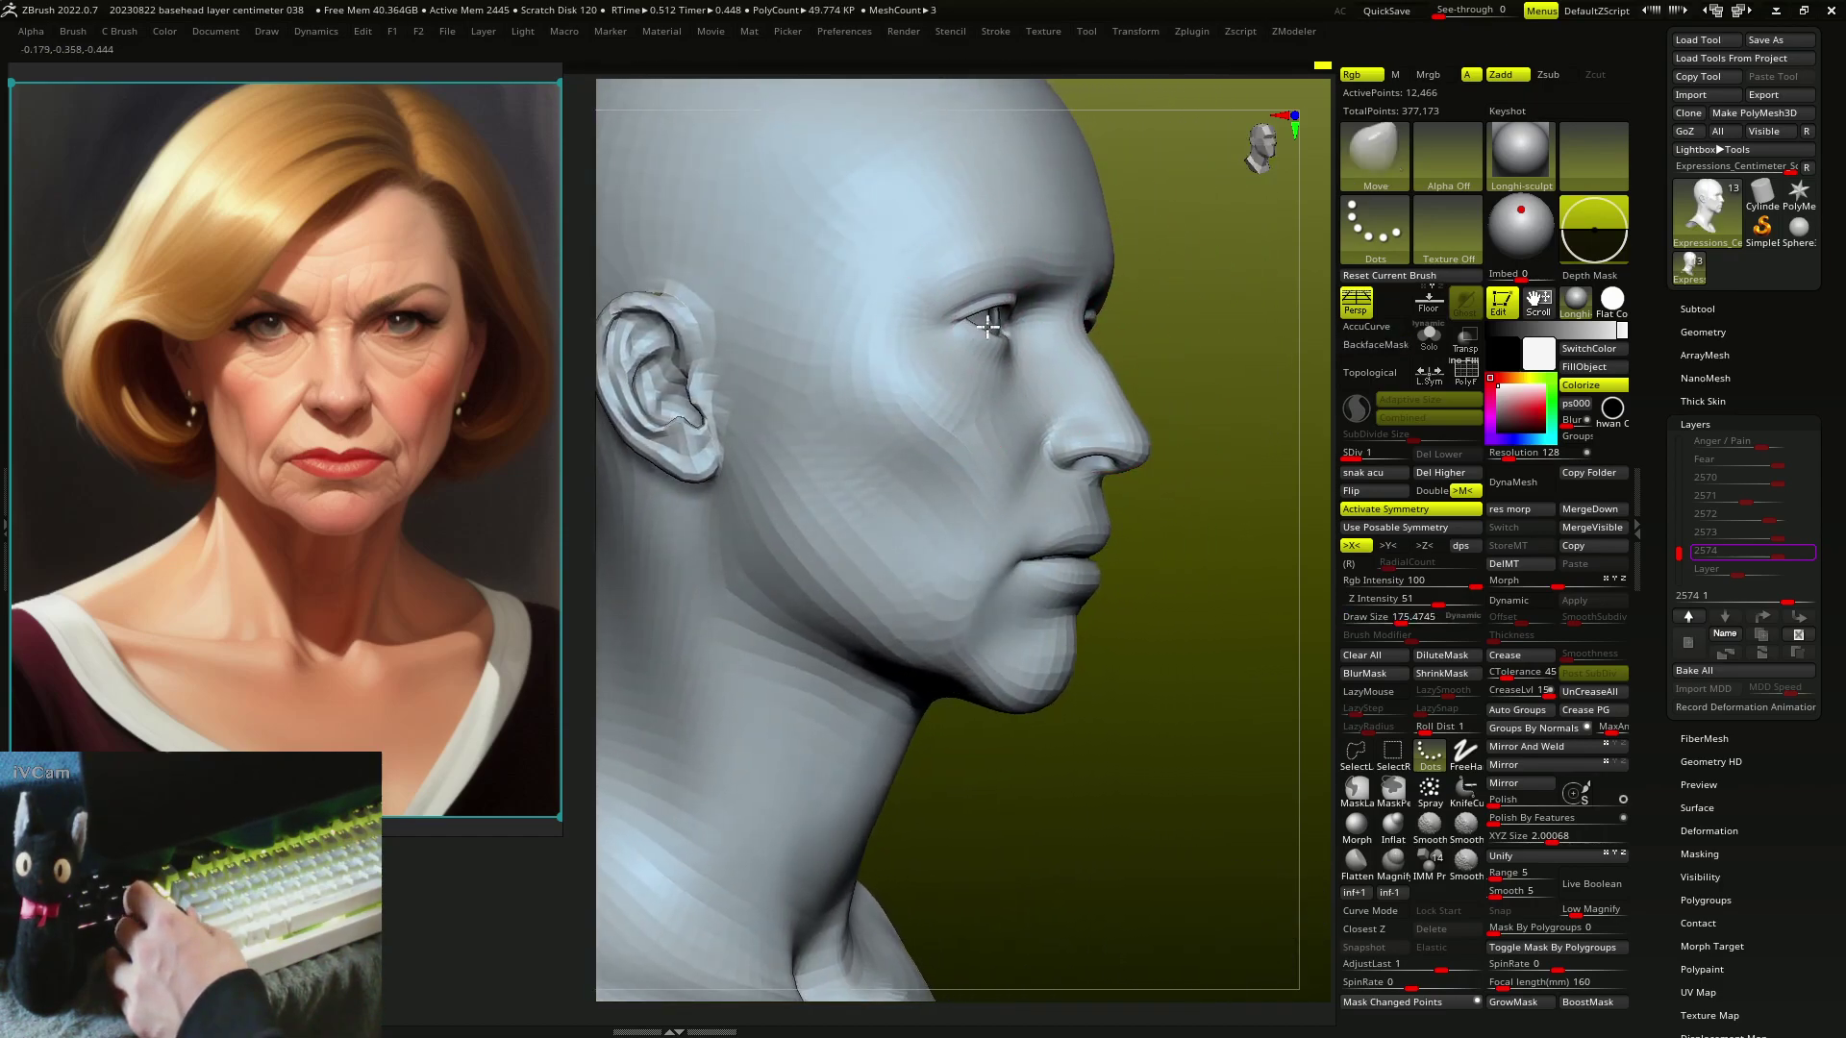
pyautogui.moveTo(990, 327)
pyautogui.mouseDown(button='right')
pyautogui.moveTo(1010, 309)
pyautogui.moveTo(963, 342)
pyautogui.moveTo(1002, 307)
pyautogui.moveTo(981, 350)
pyautogui.moveTo(958, 321)
pyautogui.moveTo(945, 336)
pyautogui.moveTo(965, 309)
pyautogui.moveTo(1071, 350)
pyautogui.moveTo(994, 562)
pyautogui.mouseUp(button='right')
pyautogui.moveTo(923, 615)
pyautogui.mouseDown(button='right')
pyautogui.moveTo(961, 558)
pyautogui.moveTo(1125, 593)
pyautogui.moveTo(1112, 515)
pyautogui.moveTo(1092, 523)
pyautogui.moveTo(1139, 519)
pyautogui.moveTo(1132, 538)
pyautogui.moveTo(1113, 491)
pyautogui.moveTo(1133, 481)
pyautogui.moveTo(1107, 460)
pyautogui.moveTo(1144, 462)
pyautogui.mouseUp(button='right')
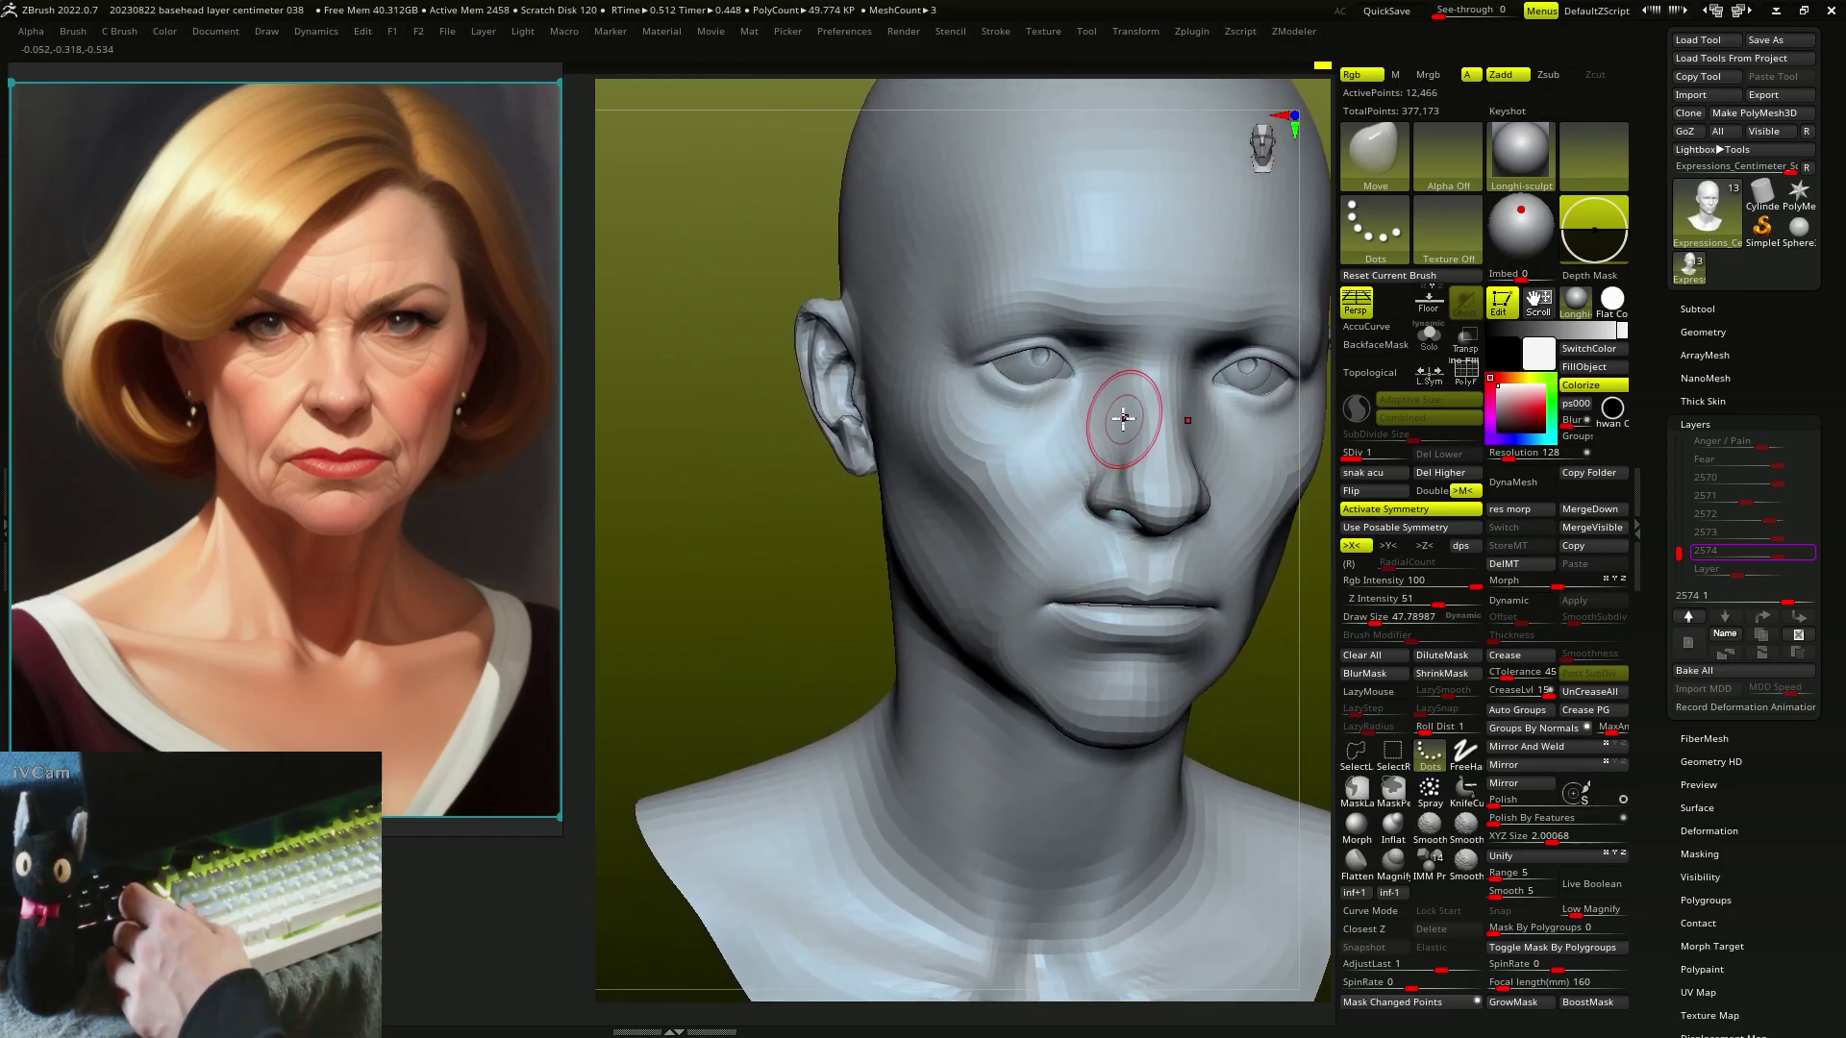
pyautogui.moveTo(1095, 392)
pyautogui.mouseDown(button='right')
pyautogui.moveTo(1080, 379)
pyautogui.moveTo(1121, 400)
pyautogui.moveTo(1112, 384)
pyautogui.moveTo(1082, 425)
pyautogui.moveTo(1115, 413)
pyautogui.moveTo(1129, 452)
pyautogui.moveTo(1153, 413)
pyautogui.moveTo(1163, 433)
pyautogui.moveTo(1113, 466)
pyautogui.moveTo(1150, 578)
pyautogui.moveTo(1080, 612)
pyautogui.moveTo(1104, 589)
pyautogui.moveTo(1087, 609)
pyautogui.moveTo(1133, 602)
pyautogui.moveTo(907, 618)
pyautogui.moveTo(887, 555)
pyautogui.mouseUp(button='right')
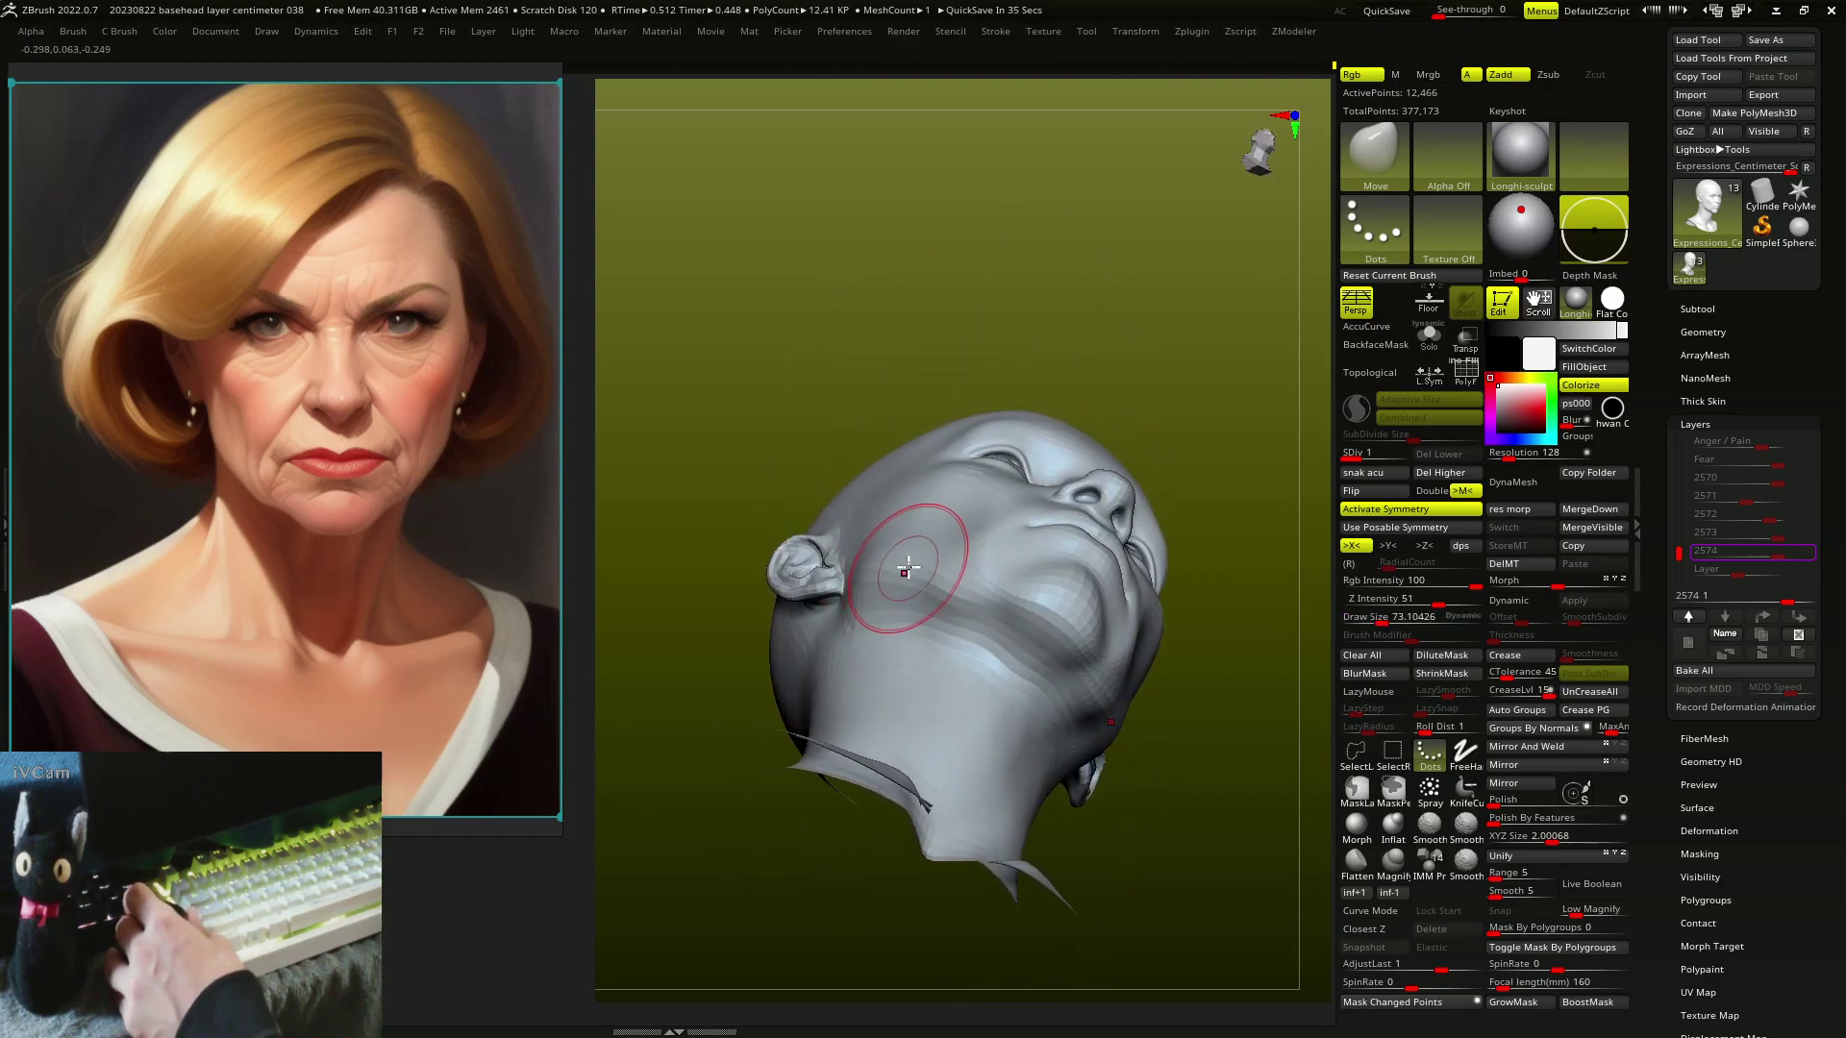
# - Switch to the MoveF brush and reframe the head in three-quarter view
pyautogui.moveTo(934, 596)
pyautogui.mouseDown(button='right')
pyautogui.moveTo(914, 568)
pyautogui.moveTo(894, 577)
pyautogui.moveTo(866, 524)
pyautogui.moveTo(822, 538)
pyautogui.moveTo(850, 522)
pyautogui.moveTo(845, 441)
pyautogui.moveTo(788, 458)
pyautogui.moveTo(939, 523)
pyautogui.moveTo(894, 577)
pyautogui.moveTo(914, 535)
pyautogui.moveTo(902, 503)
pyautogui.moveTo(932, 470)
pyautogui.moveTo(901, 455)
pyautogui.moveTo(907, 528)
pyautogui.moveTo(883, 428)
pyautogui.moveTo(918, 385)
pyautogui.moveTo(939, 378)
pyautogui.moveTo(917, 435)
pyautogui.moveTo(981, 411)
pyautogui.moveTo(1001, 379)
pyautogui.moveTo(993, 420)
pyautogui.moveTo(1025, 450)
pyautogui.moveTo(1033, 417)
pyautogui.moveTo(906, 441)
pyautogui.moveTo(961, 414)
pyautogui.moveTo(941, 419)
pyautogui.mouseUp(button='right')
pyautogui.press('b')
pyautogui.press('m')
pyautogui.press('f')
pyautogui.press('f')
pyautogui.moveTo(1141, 528)
pyautogui.mouseDown(button='right')
pyautogui.moveTo(1105, 597)
pyautogui.moveTo(1103, 690)
pyautogui.moveTo(1065, 701)
pyautogui.moveTo(1105, 673)
pyautogui.moveTo(1104, 618)
pyautogui.moveTo(1077, 611)
pyautogui.moveTo(1092, 565)
pyautogui.moveTo(1114, 620)
pyautogui.moveTo(1164, 577)
pyautogui.moveTo(1087, 536)
pyautogui.moveTo(1102, 606)
pyautogui.moveTo(1080, 619)
pyautogui.moveTo(1105, 618)
pyautogui.moveTo(989, 647)
pyautogui.moveTo(982, 623)
pyautogui.moveTo(1001, 677)
pyautogui.moveTo(961, 721)
pyautogui.moveTo(977, 680)
pyautogui.moveTo(931, 721)
pyautogui.moveTo(963, 717)
pyautogui.moveTo(898, 622)
pyautogui.moveTo(949, 602)
pyautogui.moveTo(919, 540)
pyautogui.moveTo(947, 519)
pyautogui.moveTo(949, 426)
pyautogui.mouseUp(button='right')
# - Resize the brush to about 61.6 and drag cheek and jaw flesh down on both sides
pyautogui.press('s')
pyautogui.moveTo(1175, 529)
pyautogui.mouseDown()
pyautogui.moveTo(1065, 591)
pyautogui.moveTo(989, 577)
pyautogui.moveTo(1079, 611)
pyautogui.moveTo(1029, 651)
pyautogui.mouseUp()
pyautogui.moveTo(977, 663)
pyautogui.mouseDown(button='right')
pyautogui.moveTo(959, 626)
pyautogui.moveTo(940, 673)
pyautogui.moveTo(1001, 660)
pyautogui.moveTo(974, 681)
pyautogui.moveTo(1017, 677)
pyautogui.moveTo(1072, 710)
pyautogui.moveTo(1054, 647)
pyautogui.moveTo(927, 548)
pyautogui.moveTo(1034, 556)
pyautogui.moveTo(1002, 609)
pyautogui.moveTo(967, 587)
pyautogui.moveTo(943, 606)
pyautogui.moveTo(888, 543)
pyautogui.moveTo(837, 580)
pyautogui.moveTo(866, 523)
pyautogui.moveTo(866, 589)
pyautogui.moveTo(921, 554)
pyautogui.moveTo(885, 536)
pyautogui.mouseUp(button='right')
pyautogui.press('s')
pyautogui.moveTo(885, 536); pyautogui.dragTo(875, 524)
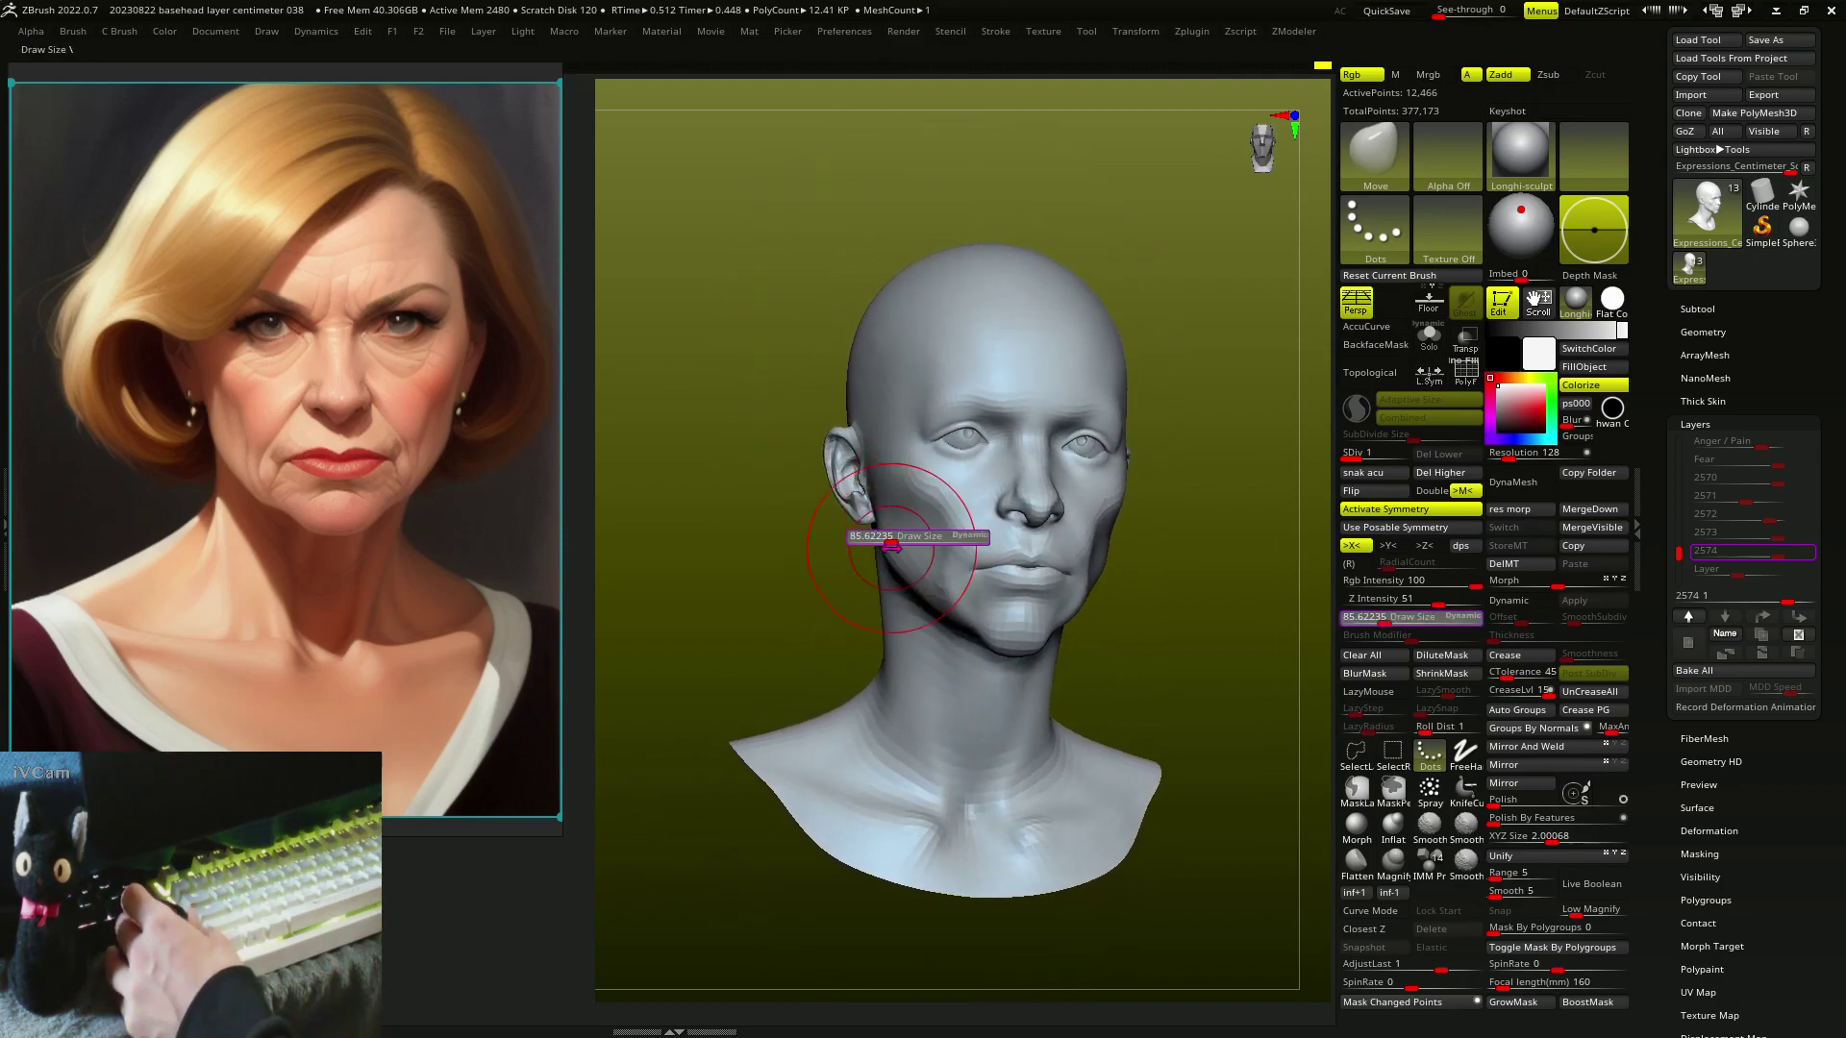
pyautogui.moveTo(875, 524)
pyautogui.mouseDown(button='right')
pyautogui.moveTo(873, 503)
pyautogui.moveTo(1031, 513)
pyautogui.mouseUp(button='right')
pyautogui.moveTo(1207, 561)
pyautogui.mouseDown(button='right')
pyautogui.moveTo(927, 557)
pyautogui.moveTo(866, 536)
pyautogui.moveTo(1154, 610)
pyautogui.moveTo(1192, 638)
pyautogui.moveTo(880, 574)
pyautogui.moveTo(1084, 638)
pyautogui.moveTo(885, 609)
pyautogui.moveTo(874, 565)
pyautogui.moveTo(966, 649)
pyautogui.moveTo(990, 535)
pyautogui.moveTo(918, 399)
pyautogui.moveTo(951, 408)
pyautogui.mouseUp(button='right')
# - With ClayBuildup at size 33, build heavier brows, eye bags and folds around the mouth
pyautogui.press('b')
pyautogui.press('c')
pyautogui.press('b')
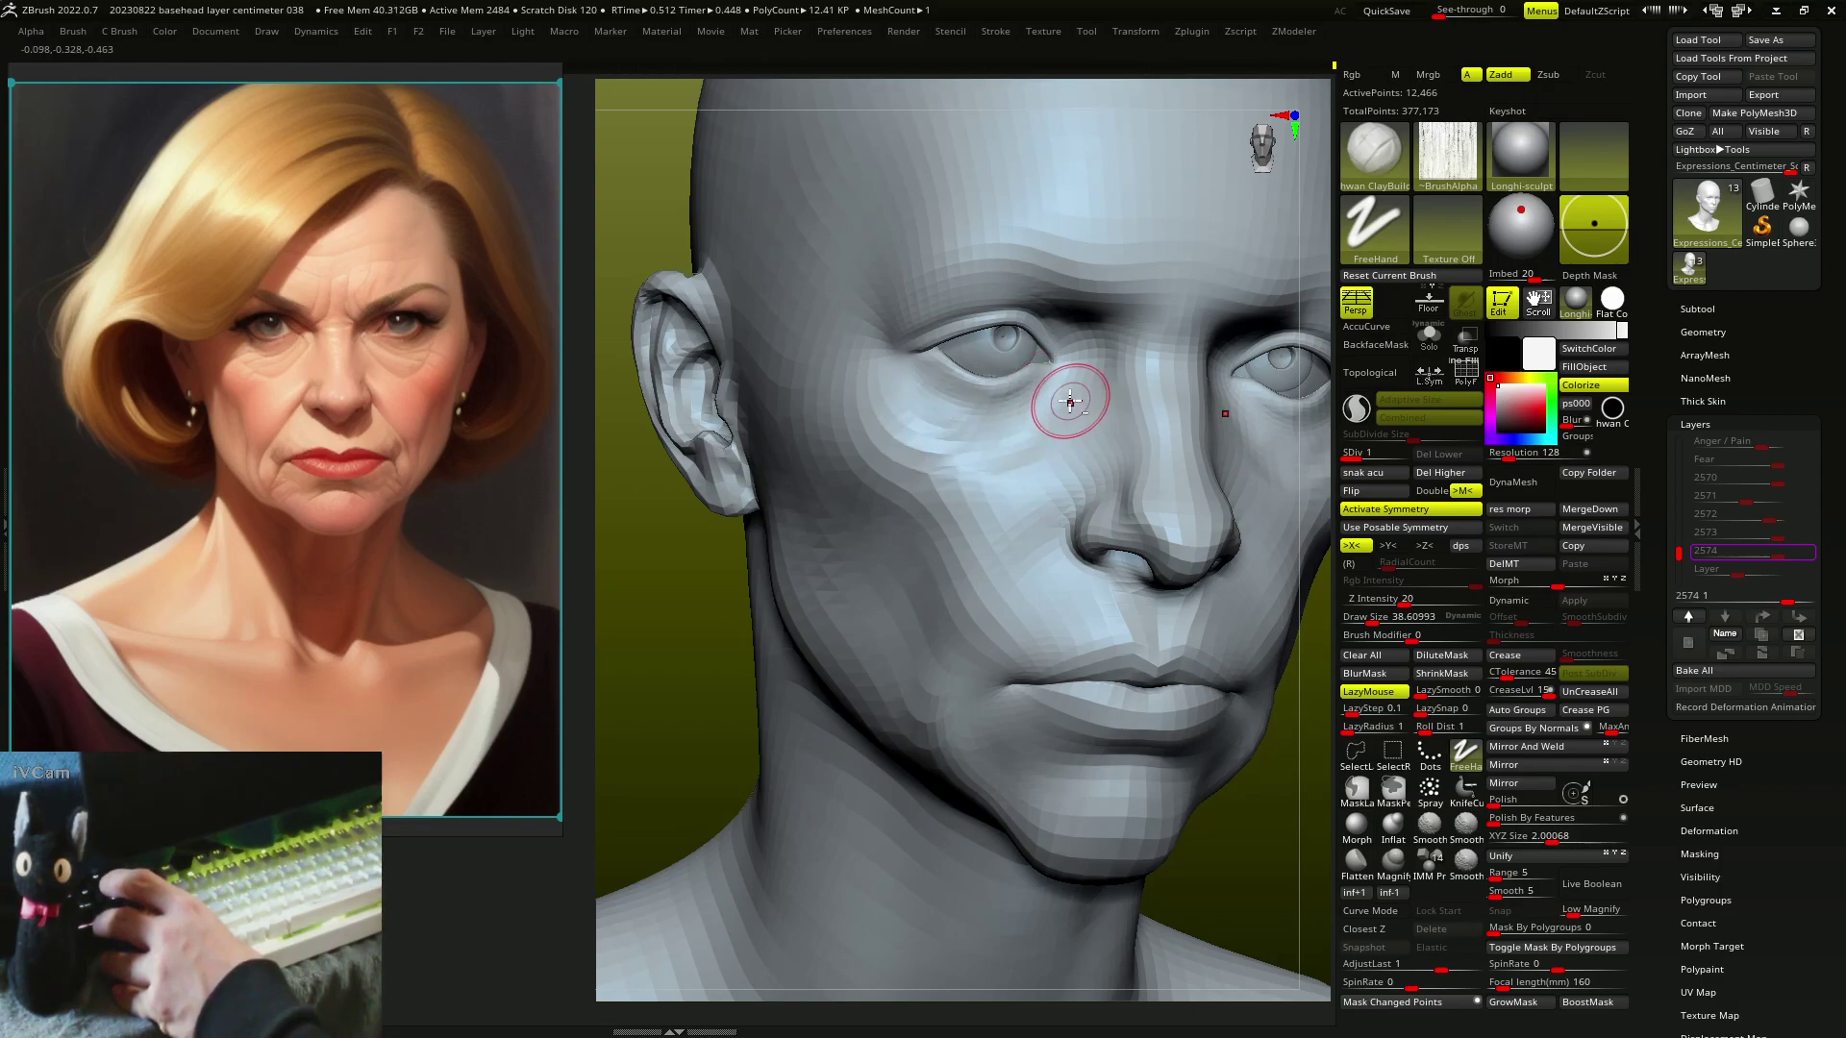
pyautogui.moveTo(1036, 415)
pyautogui.mouseDown(button='right')
pyautogui.moveTo(1010, 308)
pyautogui.moveTo(939, 309)
pyautogui.mouseUp(button='right')
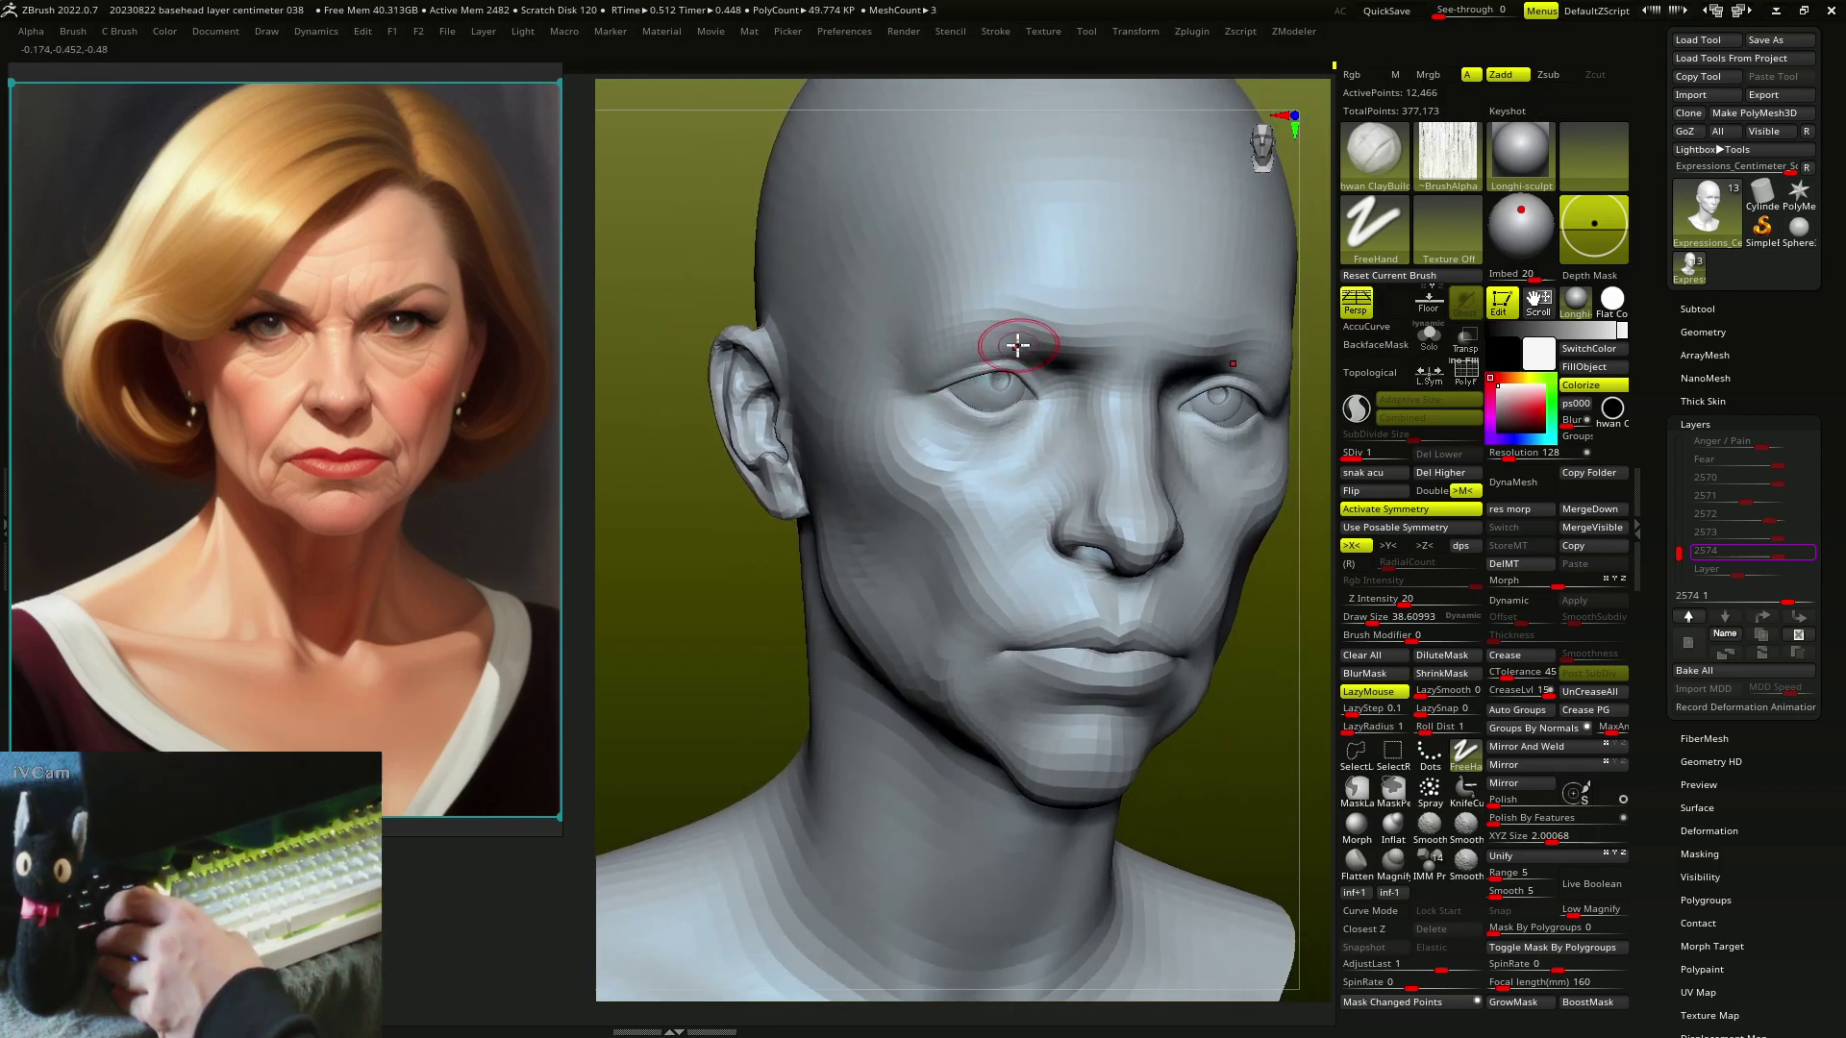
pyautogui.moveTo(1060, 380)
pyautogui.mouseDown(button='right')
pyautogui.moveTo(1043, 382)
pyautogui.moveTo(1071, 308)
pyautogui.mouseUp(button='right')
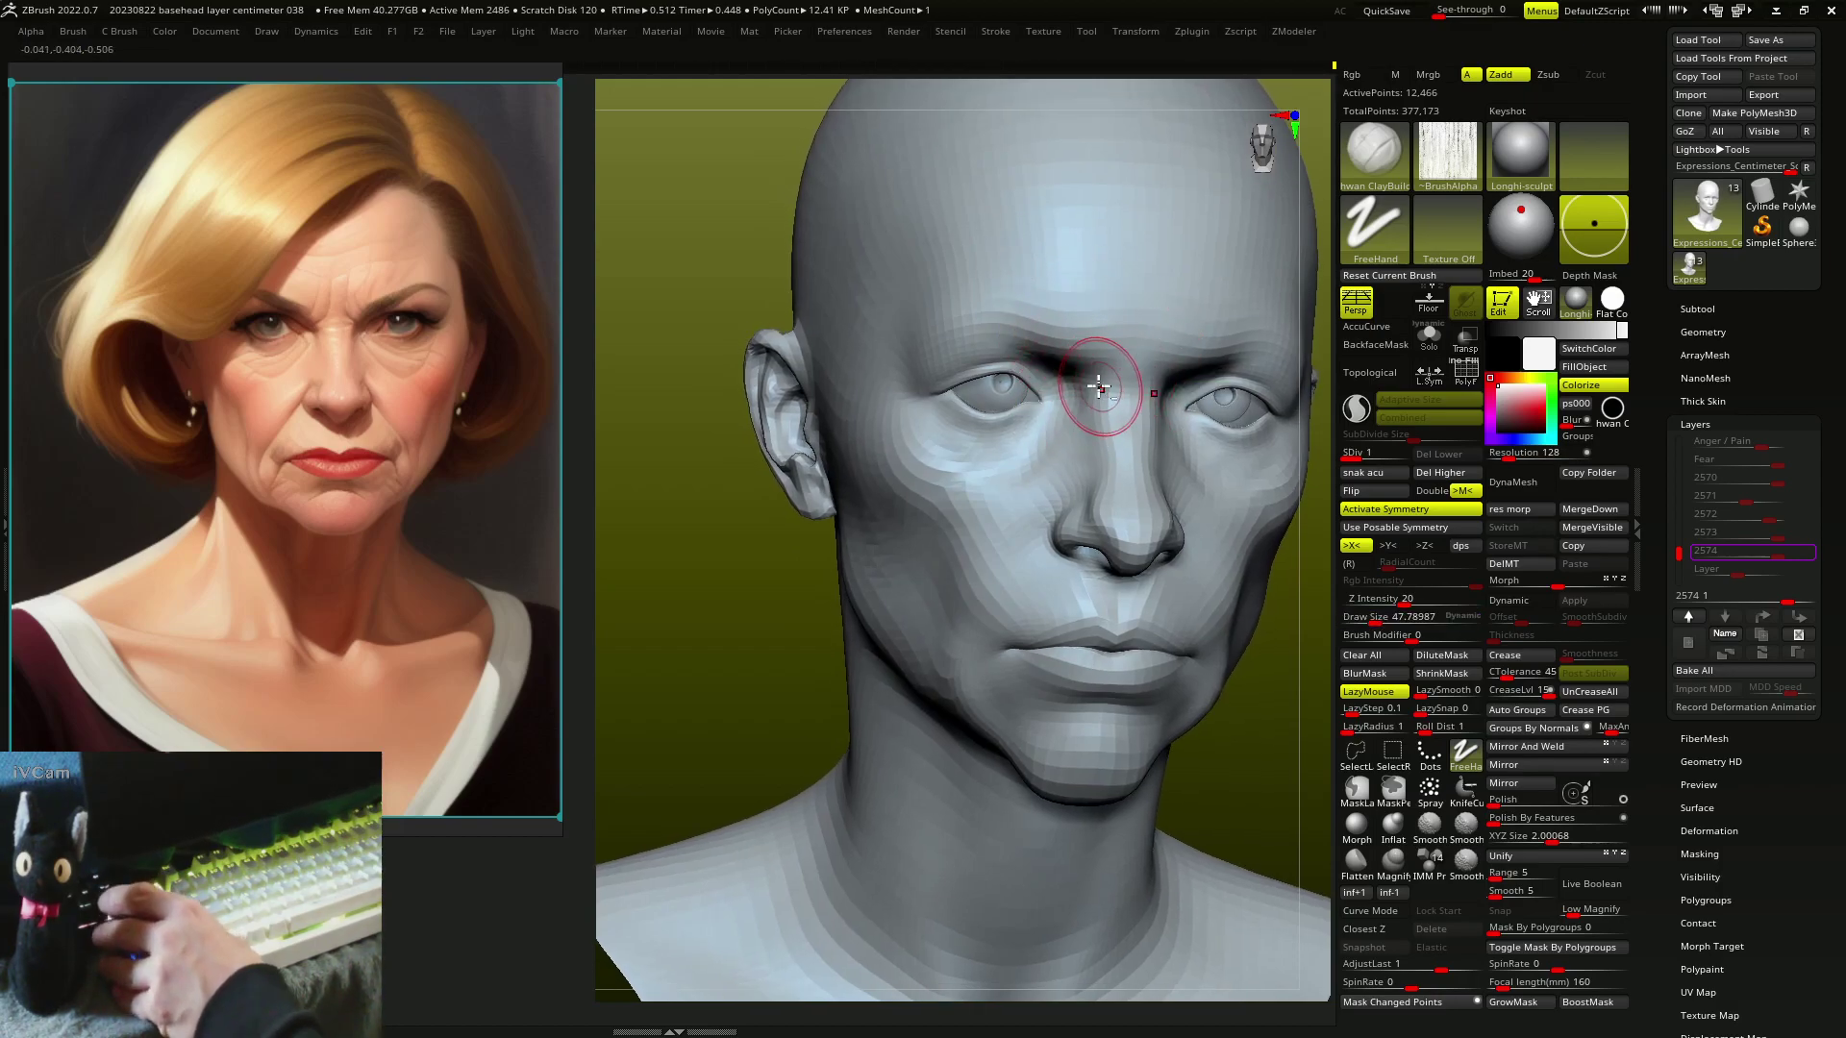
pyautogui.moveTo(1086, 437)
pyautogui.mouseDown(button='right')
pyautogui.moveTo(1169, 420)
pyautogui.moveTo(1162, 436)
pyautogui.mouseUp(button='right')
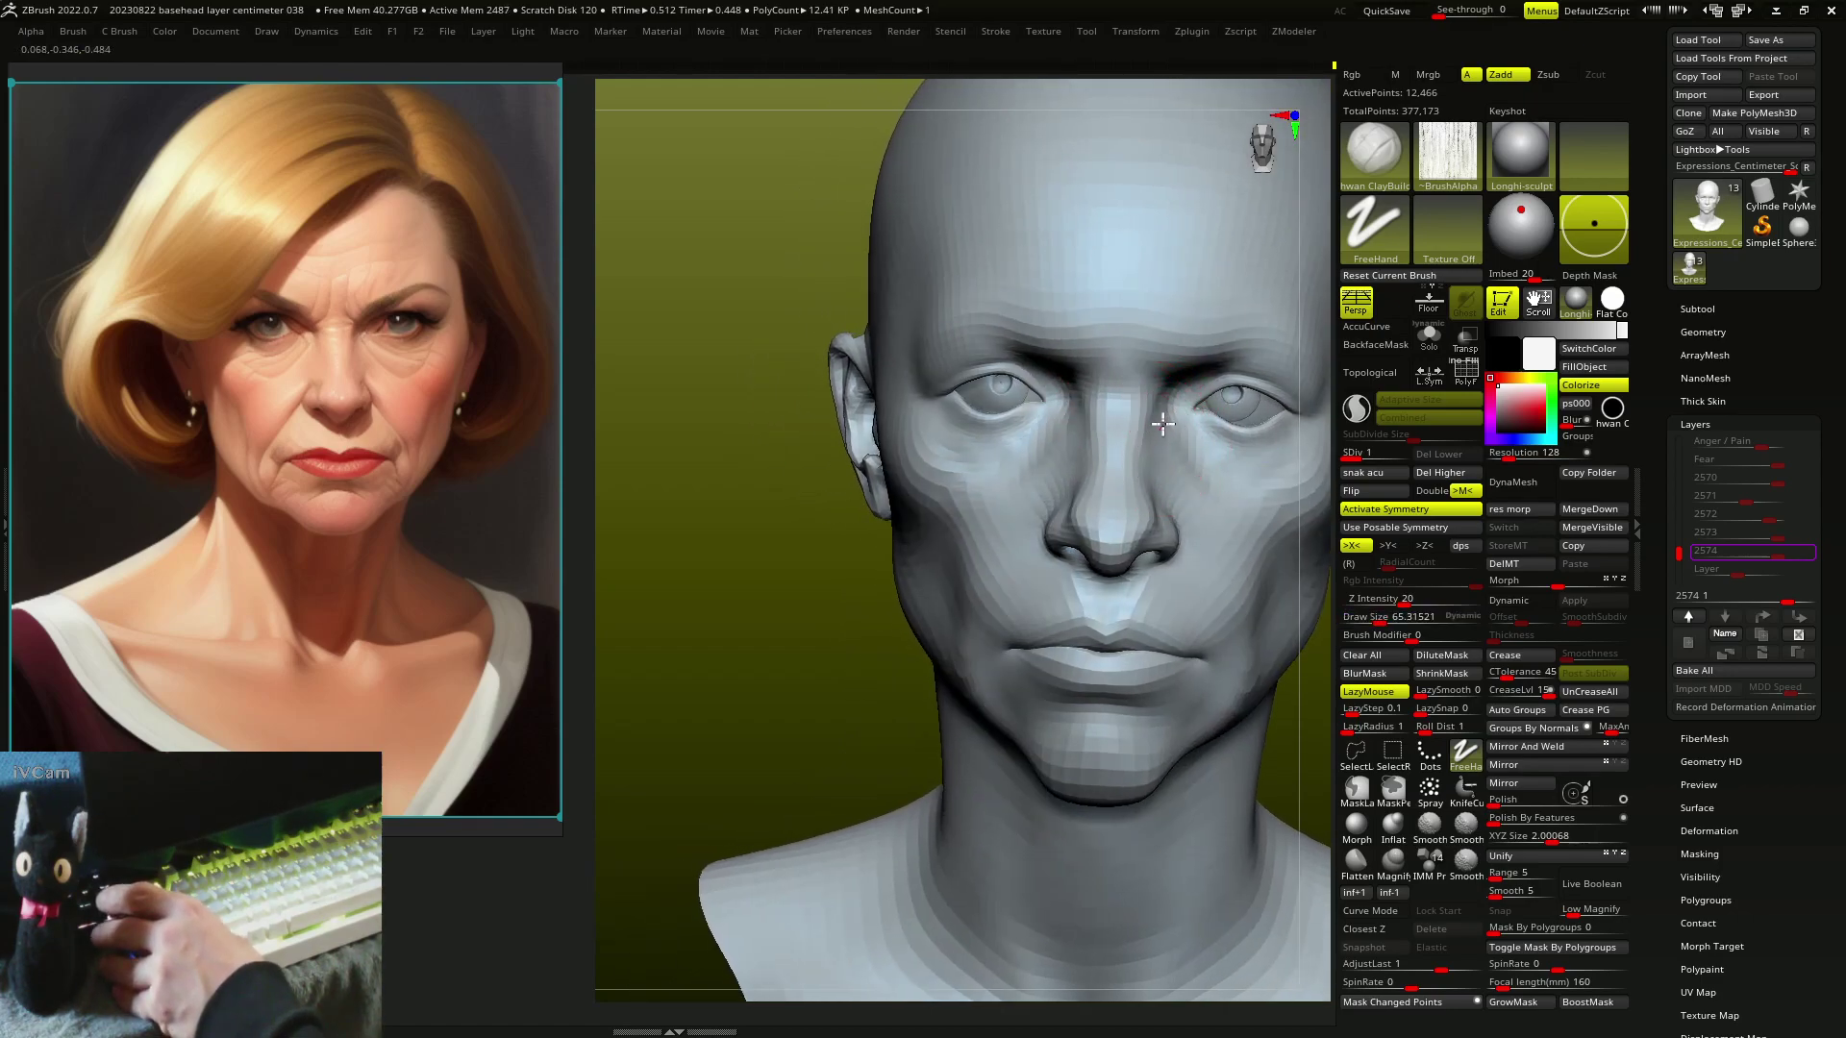
pyautogui.moveTo(1087, 484)
pyautogui.mouseDown(button='right')
pyautogui.moveTo(1137, 484)
pyautogui.moveTo(1130, 552)
pyautogui.moveTo(1094, 526)
pyautogui.moveTo(1075, 628)
pyautogui.moveTo(1083, 610)
pyautogui.moveTo(1007, 610)
pyautogui.mouseUp(button='right')
pyautogui.moveTo(972, 676)
pyautogui.mouseDown(button='right')
pyautogui.moveTo(969, 638)
pyautogui.moveTo(1003, 575)
pyautogui.mouseUp(button='right')
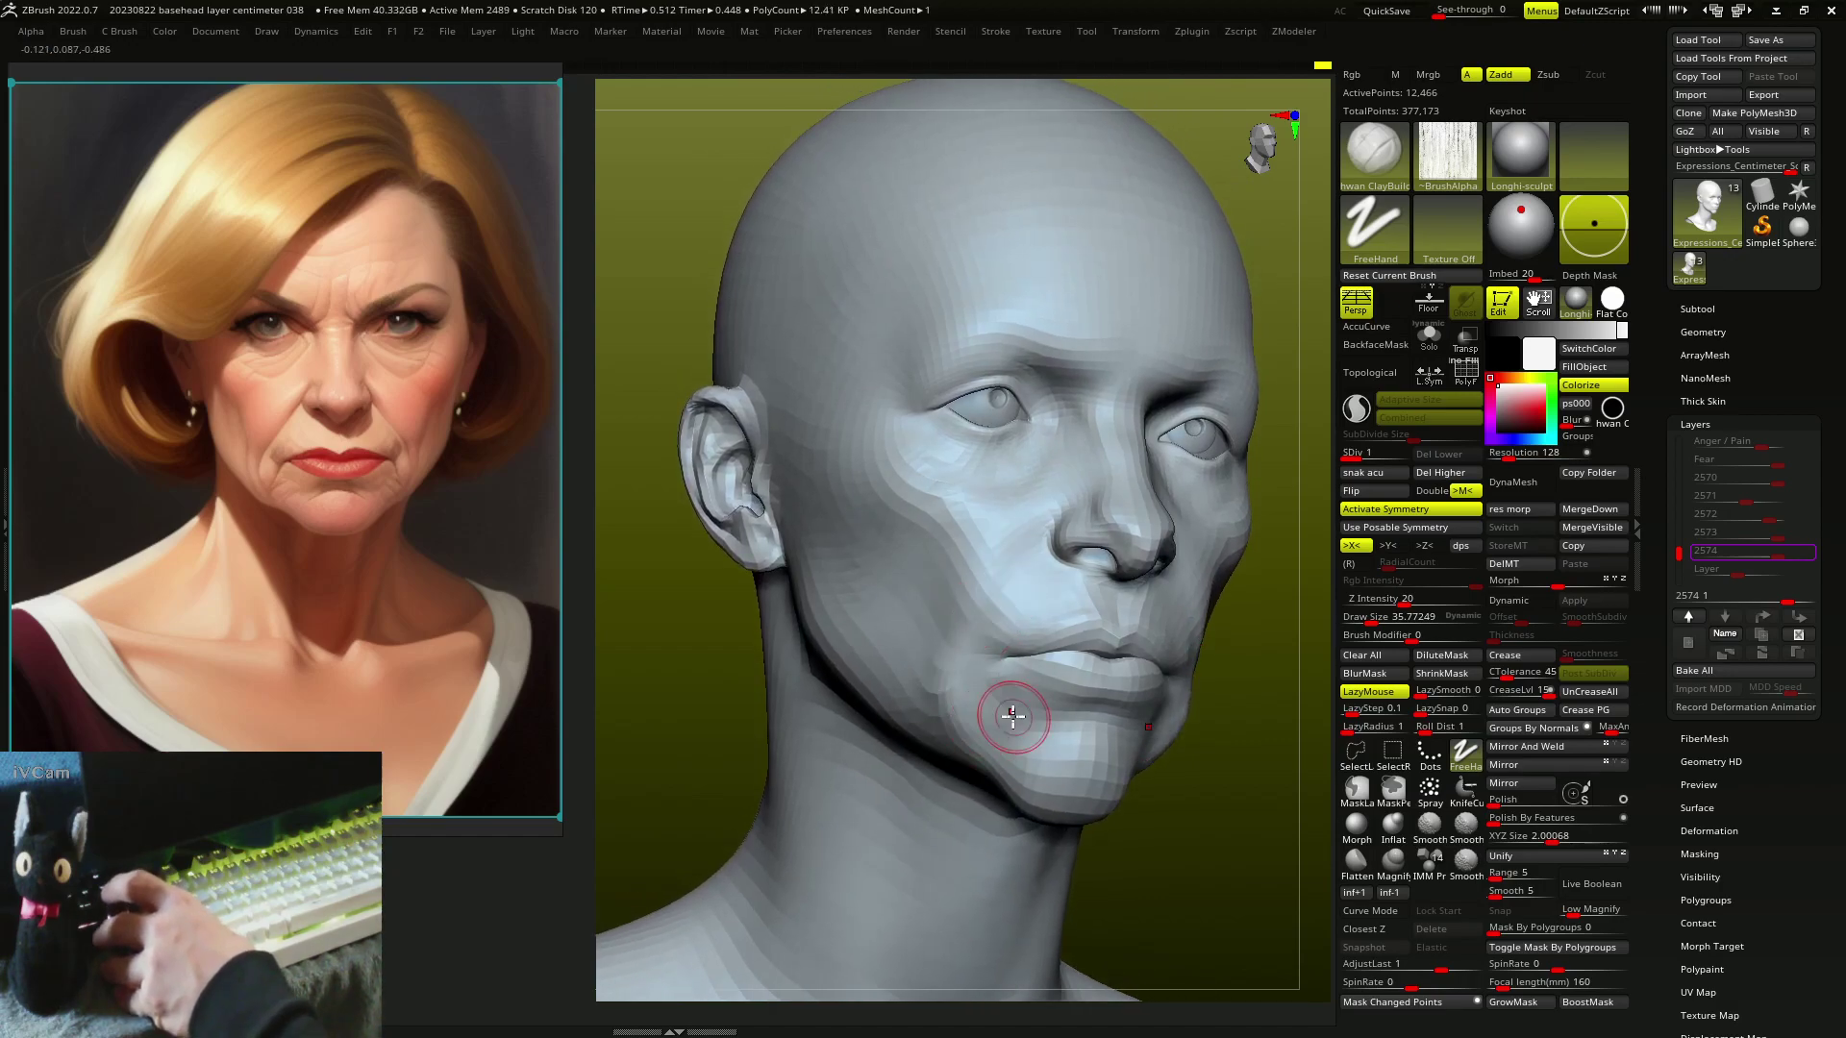
pyautogui.moveTo(1009, 722)
pyautogui.mouseDown(button='right')
pyautogui.moveTo(1074, 632)
pyautogui.moveTo(996, 642)
pyautogui.moveTo(1063, 606)
pyautogui.moveTo(1006, 601)
pyautogui.moveTo(967, 637)
pyautogui.mouseUp(button='right')
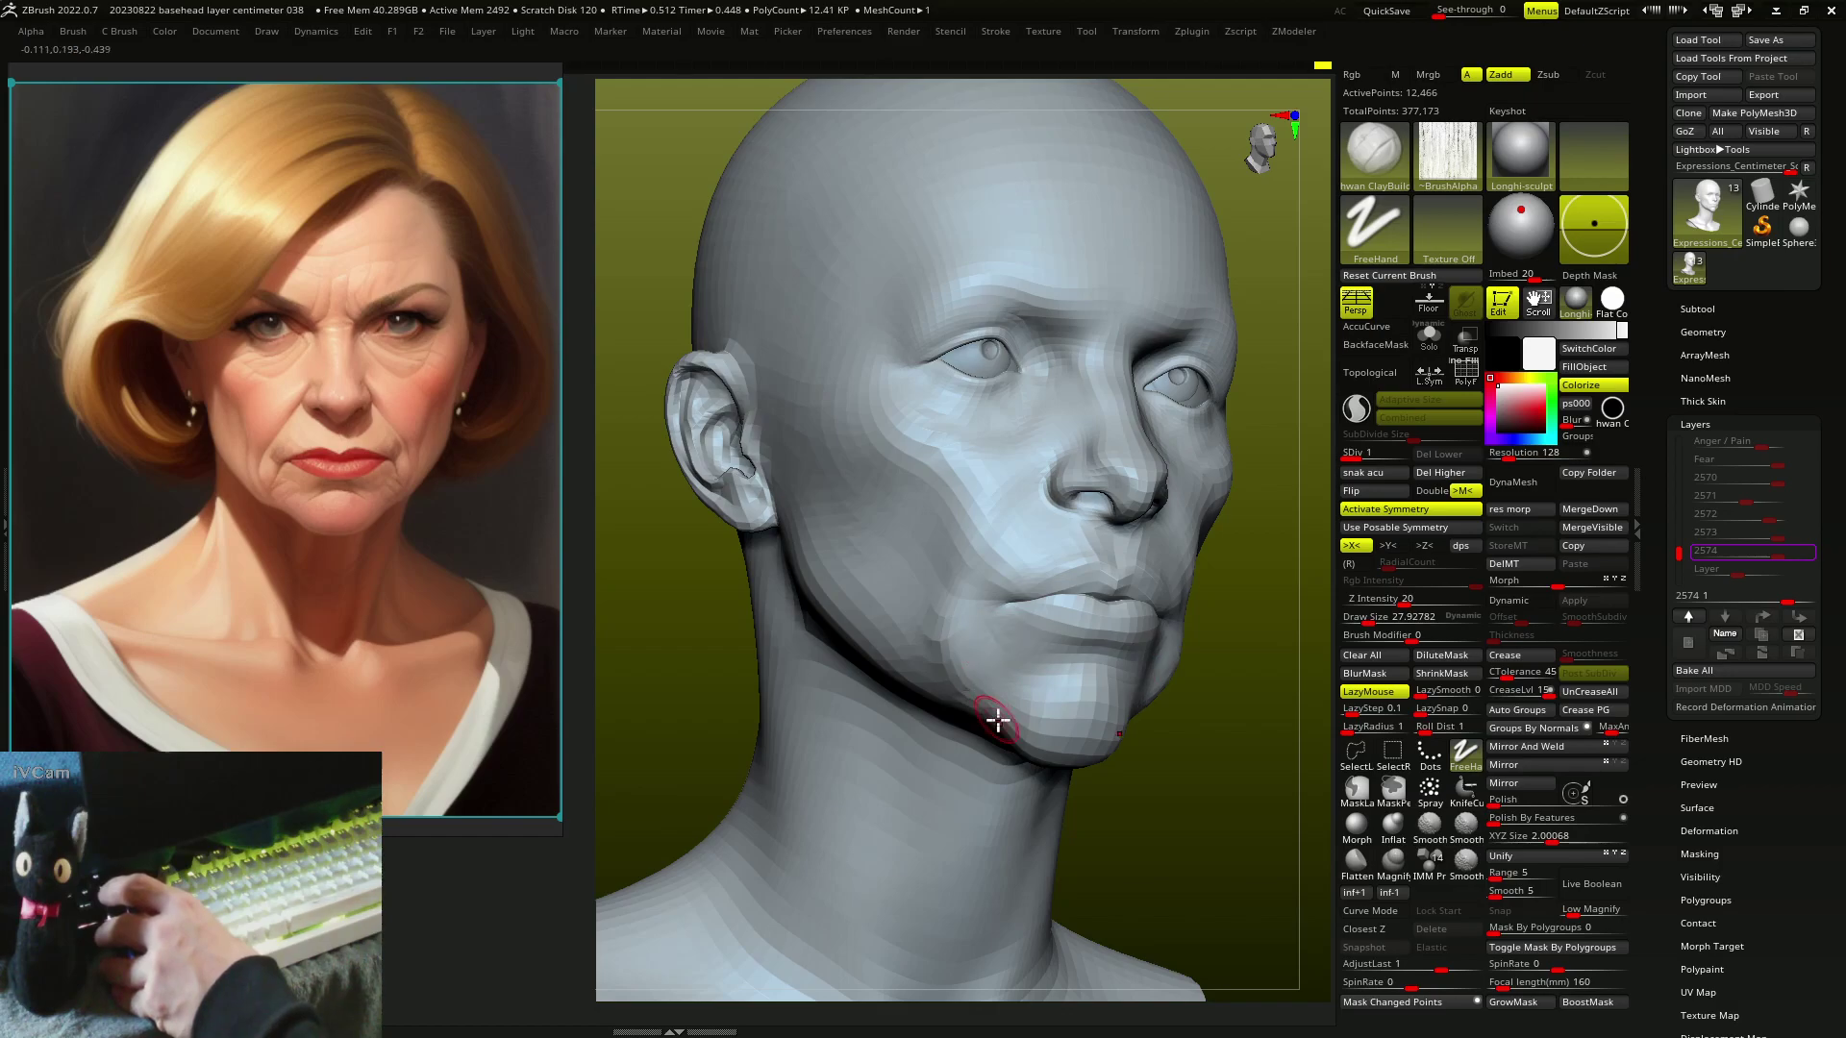
pyautogui.moveTo(996, 721)
pyautogui.mouseDown(button='right')
pyautogui.moveTo(1051, 692)
pyautogui.moveTo(1084, 556)
pyautogui.moveTo(1067, 568)
pyautogui.moveTo(1118, 580)
pyautogui.moveTo(1017, 527)
pyautogui.moveTo(987, 555)
pyautogui.moveTo(973, 520)
pyautogui.moveTo(901, 535)
pyautogui.moveTo(911, 486)
pyautogui.moveTo(891, 463)
pyautogui.moveTo(948, 494)
pyautogui.moveTo(914, 610)
pyautogui.moveTo(939, 585)
pyautogui.moveTo(904, 610)
pyautogui.moveTo(878, 550)
pyautogui.moveTo(852, 629)
pyautogui.moveTo(949, 665)
pyautogui.moveTo(990, 647)
pyautogui.moveTo(903, 647)
pyautogui.moveTo(939, 647)
pyautogui.moveTo(1025, 703)
pyautogui.moveTo(1009, 615)
pyautogui.moveTo(1048, 581)
pyautogui.moveTo(915, 683)
pyautogui.moveTo(939, 708)
pyautogui.moveTo(948, 630)
pyautogui.mouseUp(button='right')
# - Switch to the Move brush at size 35.77 to round out the chin and jowls
pyautogui.press('b')
pyautogui.press('m')
pyautogui.press('v')
pyautogui.press(']')
# - Build up the neck and under-jaw with ClayBuildup while orbiting around the bust
pyautogui.press('s')
pyautogui.press('b')
pyautogui.press('c')
pyautogui.press('b')
pyautogui.press('b')
pyautogui.press('m')
pyautogui.press('v')
pyautogui.press('b')
pyautogui.press('c')
pyautogui.press('b')
pyautogui.moveTo(913, 745); pyautogui.dragTo(980, 647, button='right')
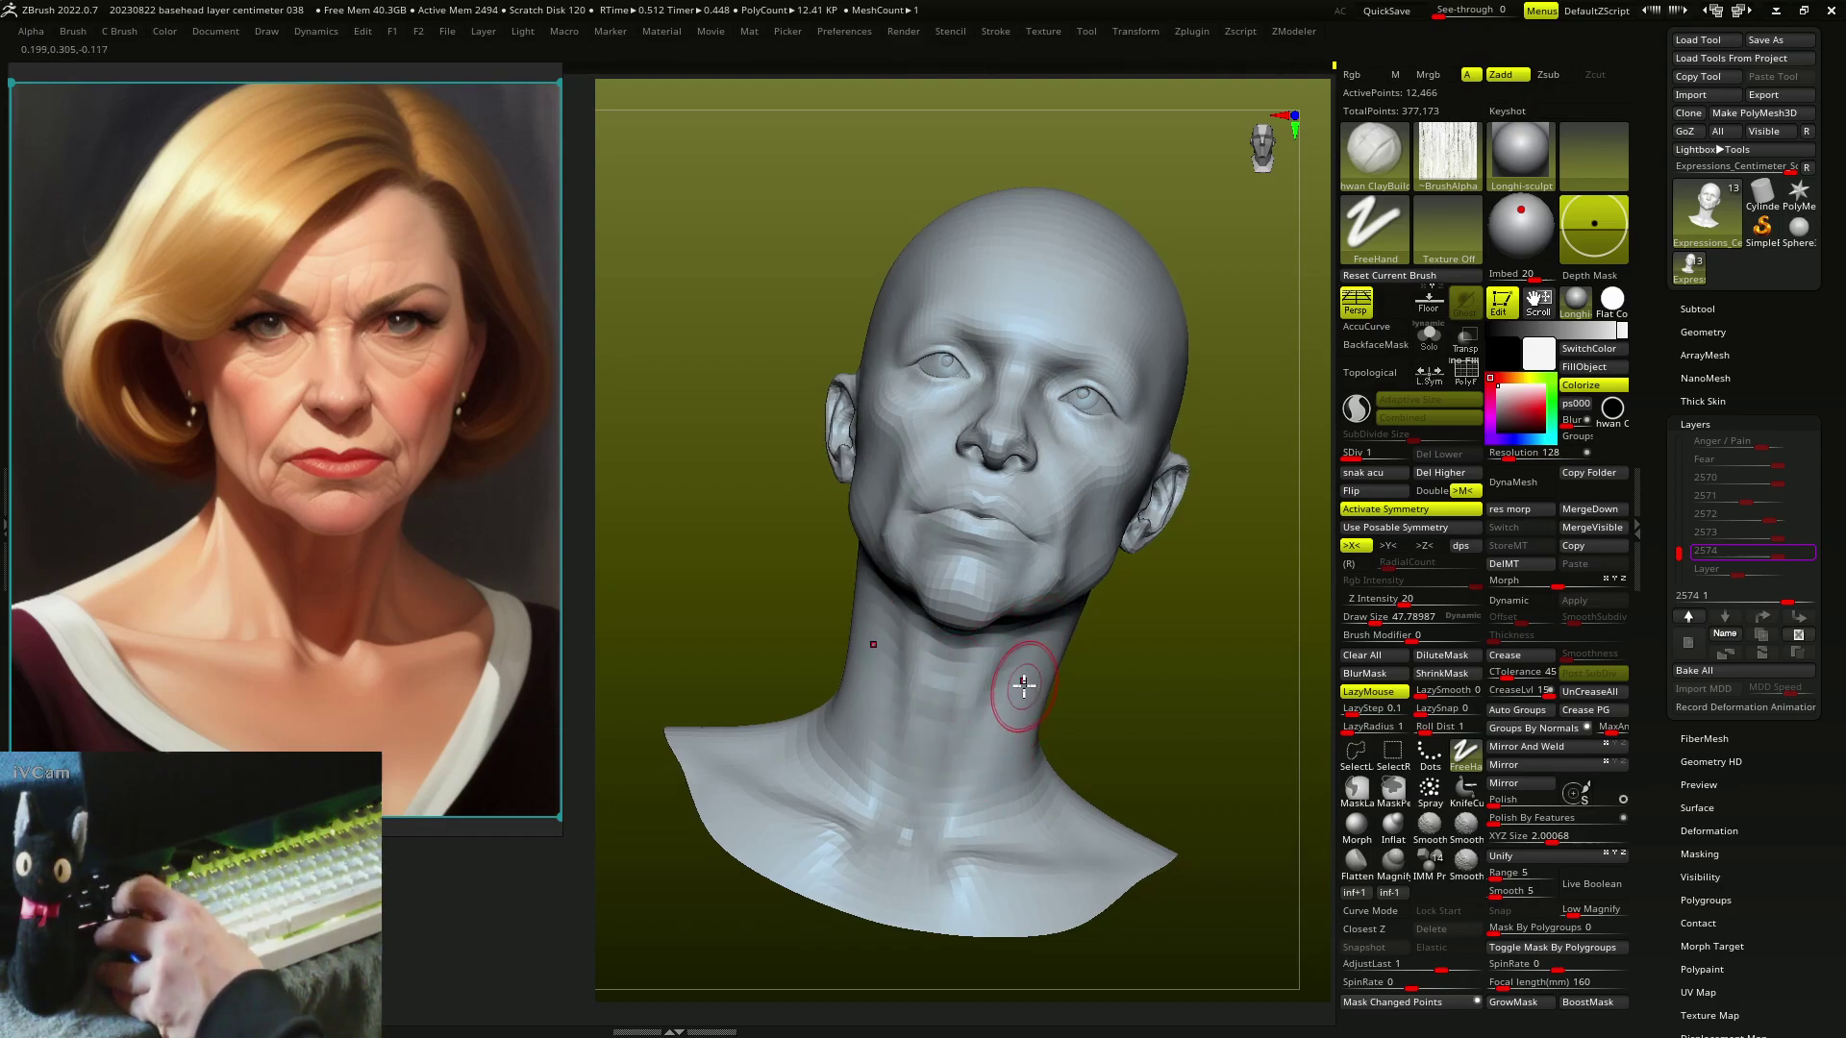
pyautogui.moveTo(990, 652); pyautogui.dragTo(897, 617, button='right')
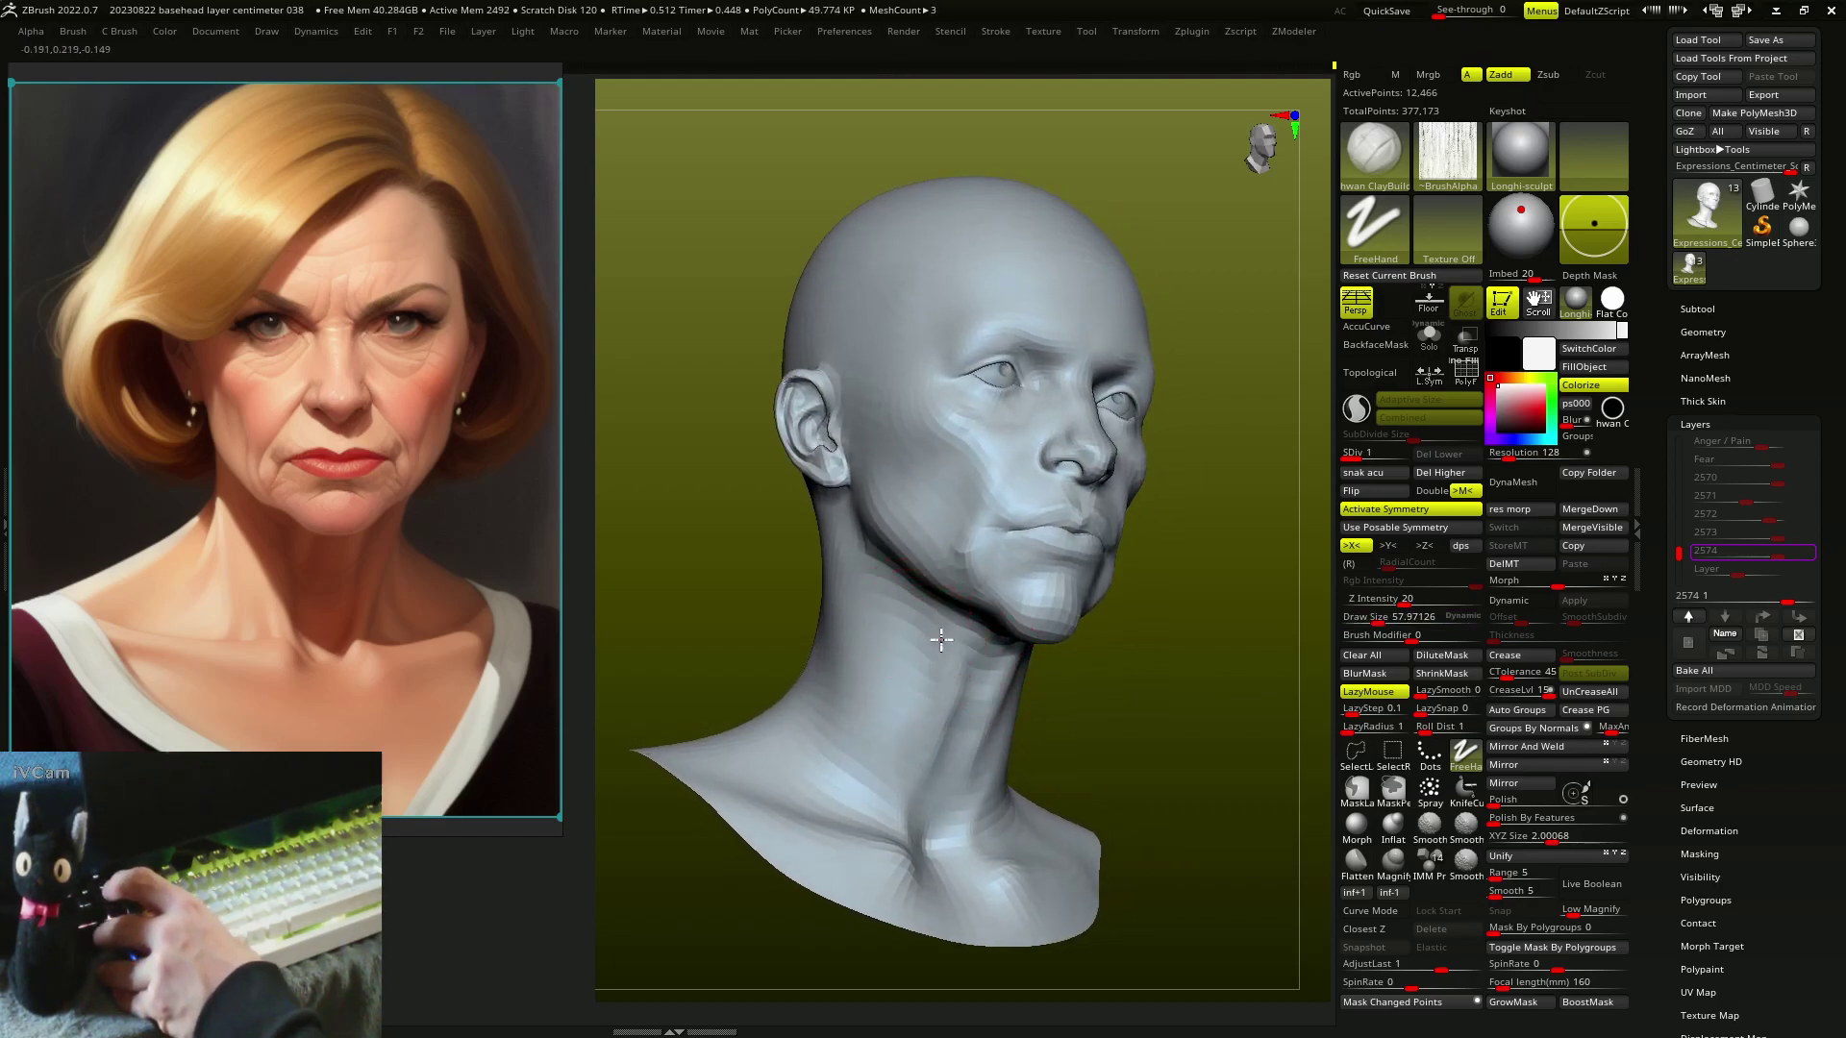
pyautogui.moveTo(880, 719)
pyautogui.mouseDown(button='right')
pyautogui.moveTo(937, 803)
pyautogui.moveTo(900, 779)
pyautogui.mouseUp(button='right')
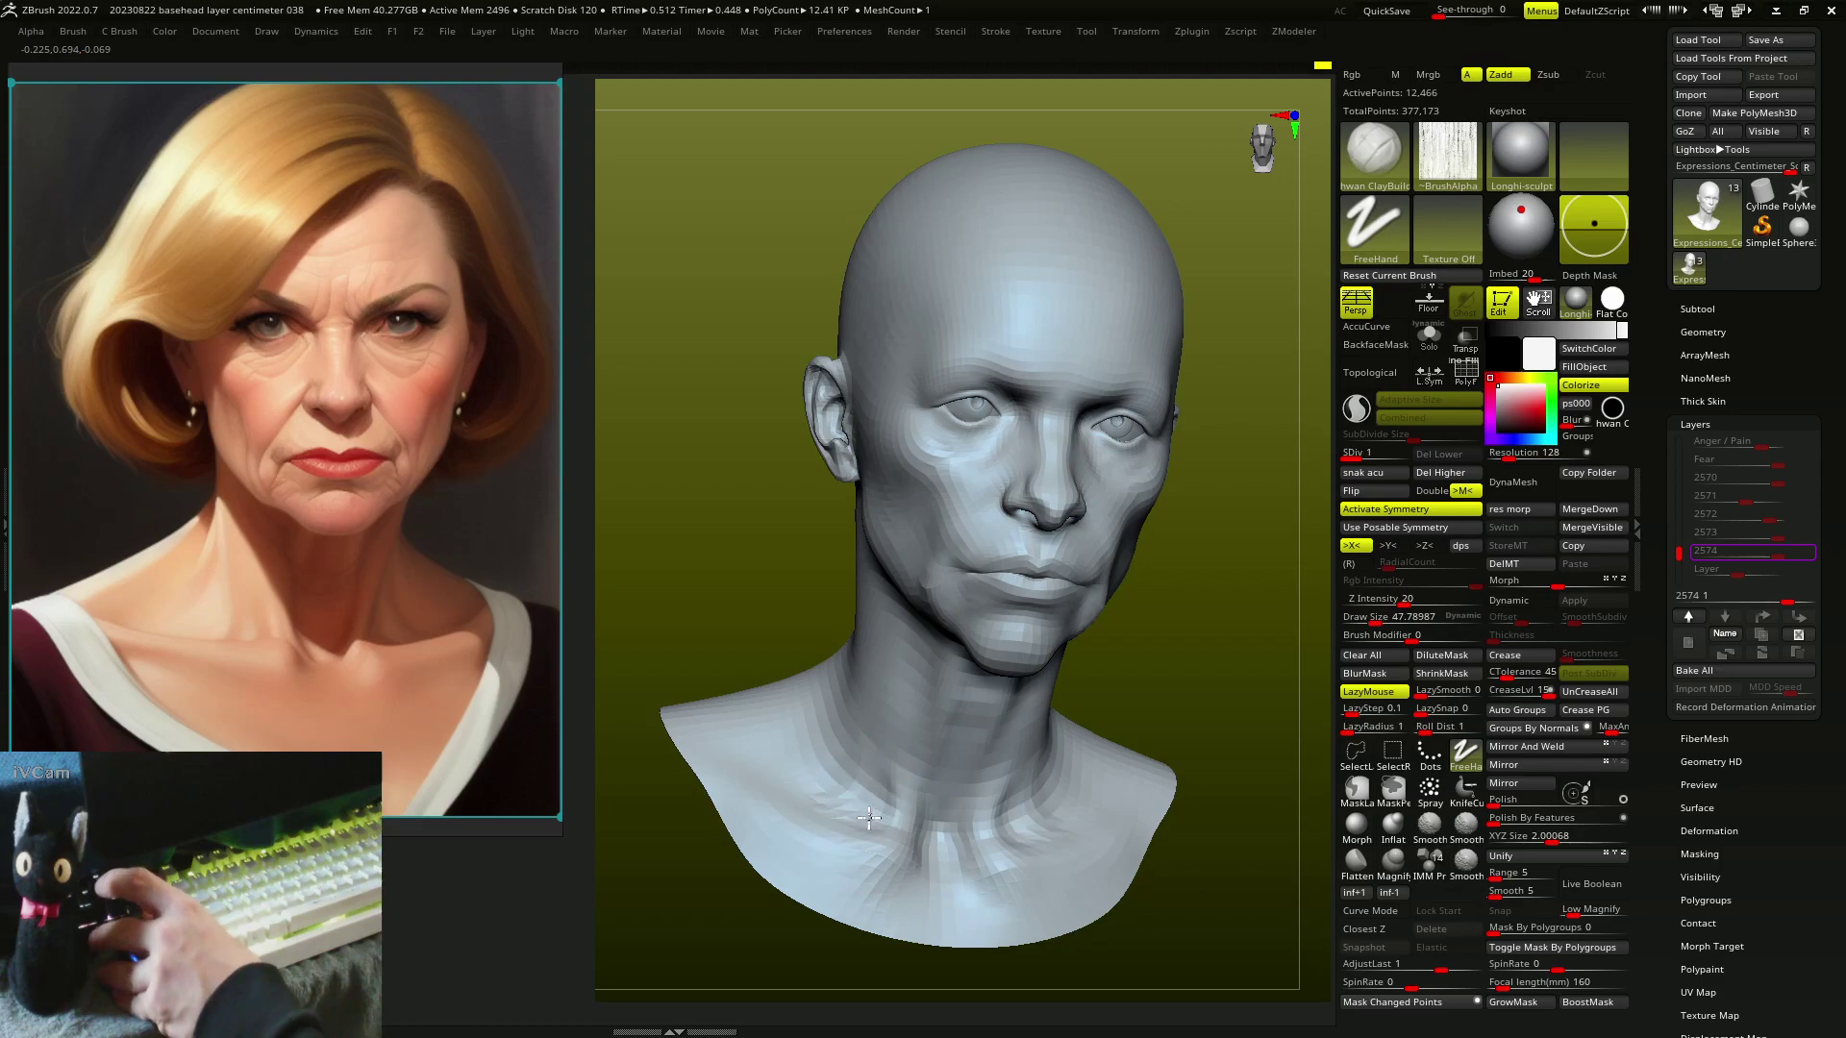
pyautogui.moveTo(836, 799)
pyautogui.mouseDown(button='right')
pyautogui.moveTo(981, 750)
pyautogui.moveTo(1162, 606)
pyautogui.moveTo(1195, 701)
pyautogui.moveTo(1058, 673)
pyautogui.moveTo(978, 694)
pyautogui.moveTo(1009, 659)
pyautogui.moveTo(975, 696)
pyautogui.moveTo(1001, 692)
pyautogui.moveTo(977, 709)
pyautogui.moveTo(992, 738)
pyautogui.moveTo(1105, 659)
pyautogui.moveTo(1142, 672)
pyautogui.moveTo(934, 641)
pyautogui.moveTo(997, 626)
pyautogui.moveTo(1025, 656)
pyautogui.mouseUp(button='right')
# - Resize the Move brush and push the mouth corners and chin-side flesh downward
pyautogui.press('b')
pyautogui.press('m')
pyautogui.press('v')
pyautogui.press('s')
pyautogui.press('s')
pyautogui.press('s')
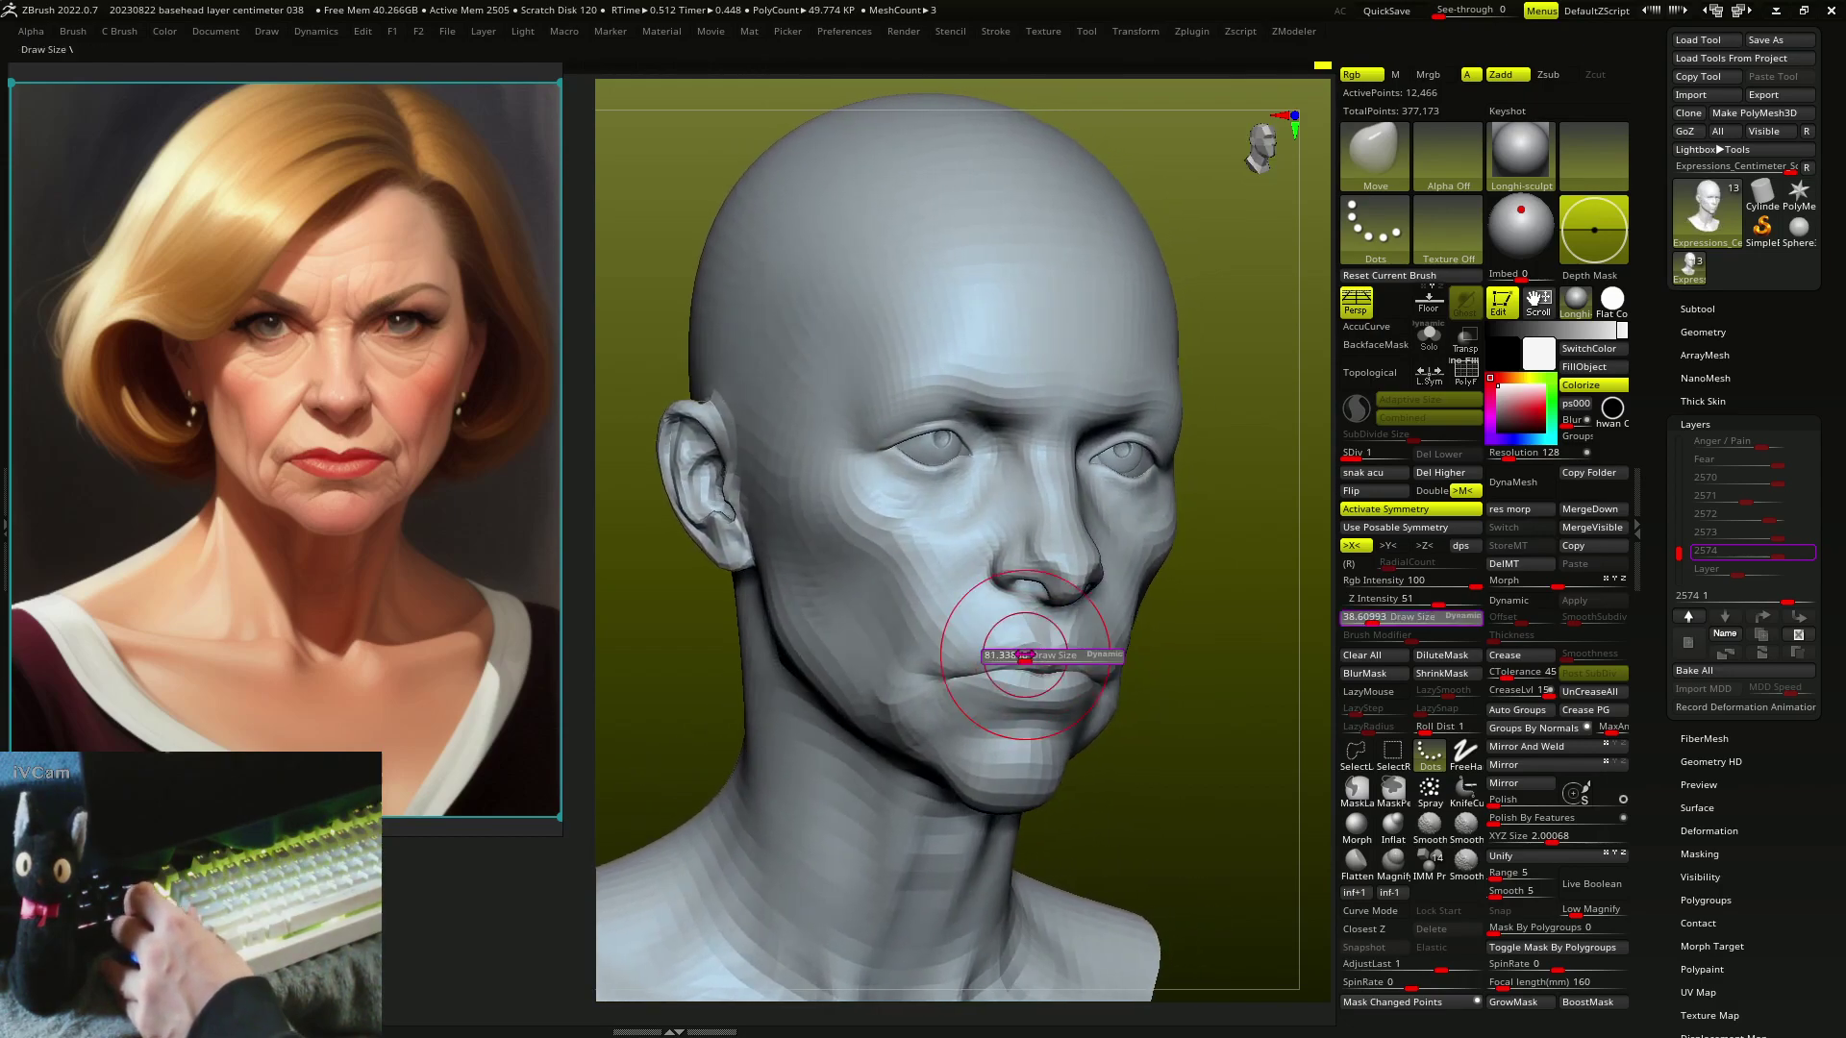
pyautogui.moveTo(1025, 657); pyautogui.dragTo(944, 660)
pyautogui.moveTo(944, 659)
pyautogui.mouseDown(button='right')
pyautogui.moveTo(1088, 765)
pyautogui.moveTo(1099, 597)
pyautogui.moveTo(1033, 580)
pyautogui.moveTo(997, 618)
pyautogui.moveTo(1064, 638)
pyautogui.moveTo(1052, 619)
pyautogui.moveTo(1113, 626)
pyautogui.moveTo(1092, 618)
pyautogui.moveTo(1121, 609)
pyautogui.moveTo(1142, 629)
pyautogui.moveTo(1063, 640)
pyautogui.mouseUp(button='right')
pyautogui.press('b')
pyautogui.press('m')
pyautogui.press('f')
pyautogui.press('b')
pyautogui.press('m')
pyautogui.press('v')
pyautogui.moveTo(1071, 775)
pyautogui.mouseDown(button='right')
pyautogui.moveTo(1042, 662)
pyautogui.moveTo(1084, 660)
pyautogui.moveTo(1074, 713)
pyautogui.moveTo(1137, 688)
pyautogui.mouseUp(button='right')
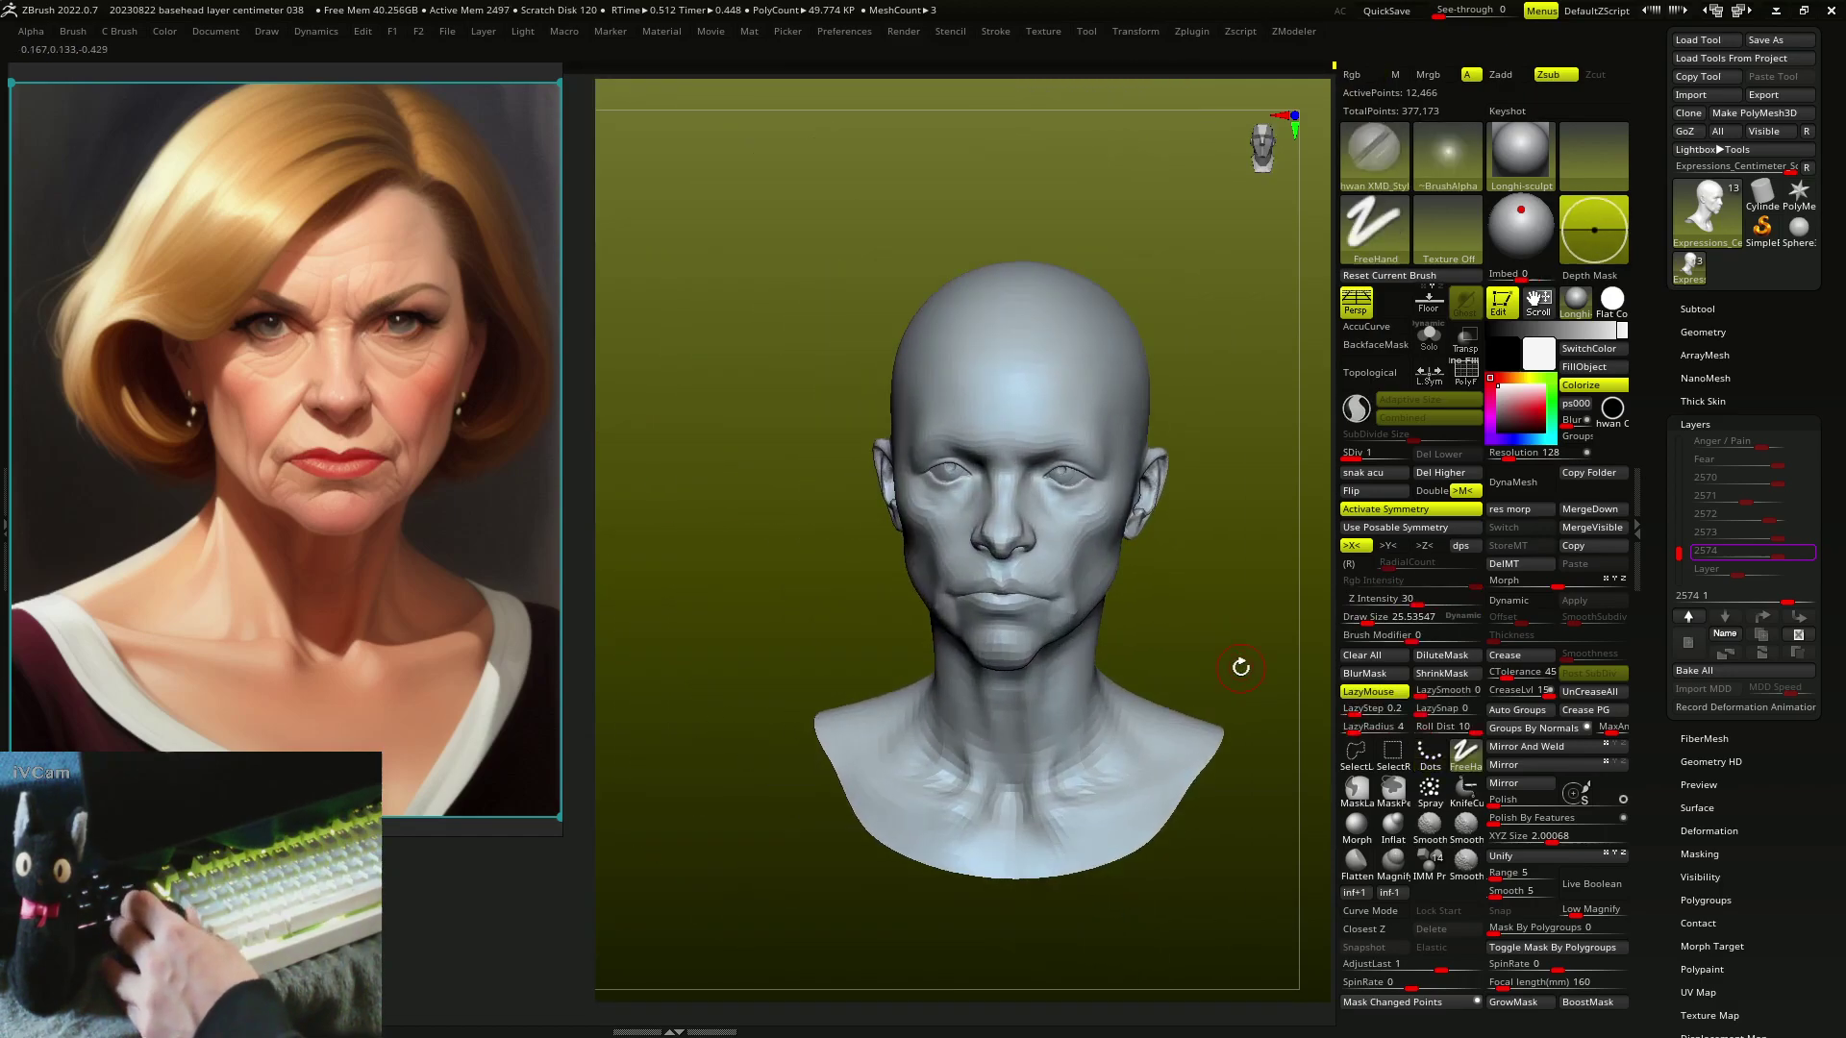
pyautogui.moveTo(1240, 663)
pyautogui.mouseDown(button='right')
pyautogui.moveTo(1134, 571)
pyautogui.moveTo(968, 618)
pyautogui.moveTo(914, 573)
pyautogui.moveTo(864, 569)
pyautogui.mouseUp(button='right')
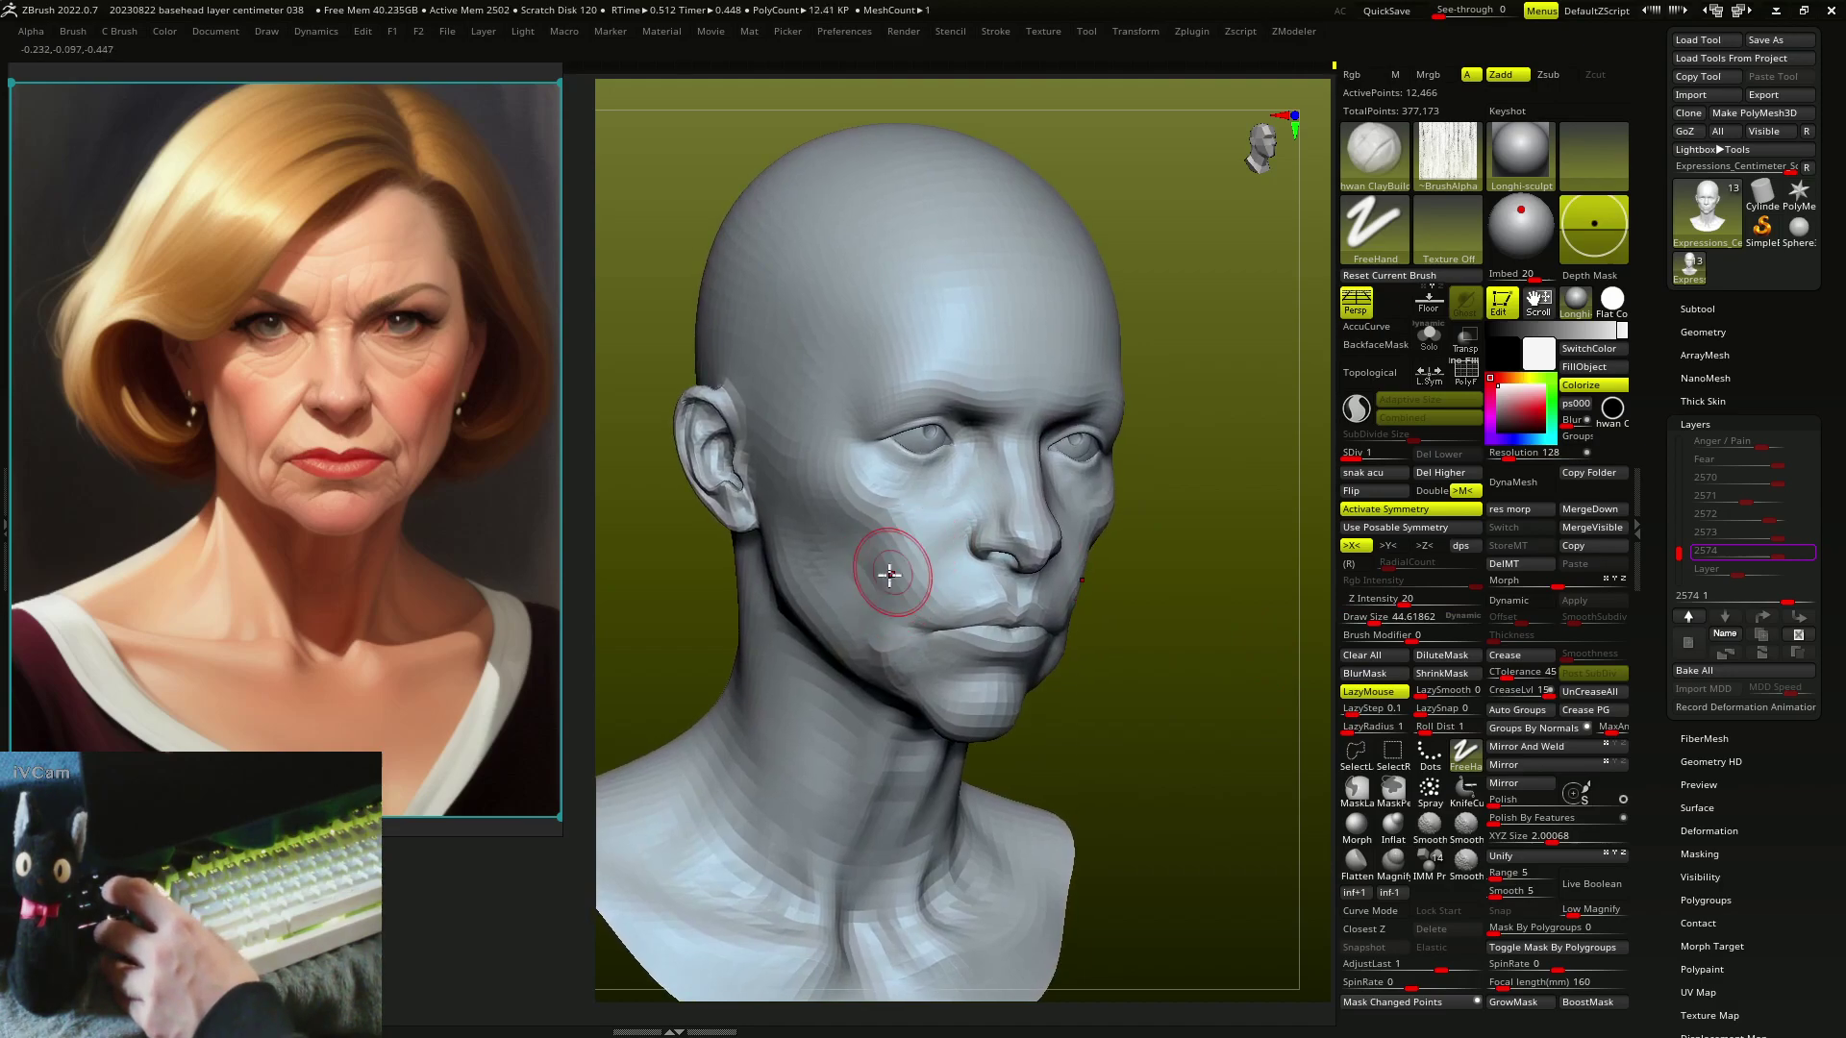
# - Resize the brush and sculpt around the ear and temple from several angles
pyautogui.moveTo(877, 630); pyautogui.dragTo(941, 536)
pyautogui.moveTo(941, 535)
pyautogui.mouseDown(button='right')
pyautogui.moveTo(931, 561)
pyautogui.moveTo(955, 548)
pyautogui.mouseUp(button='right')
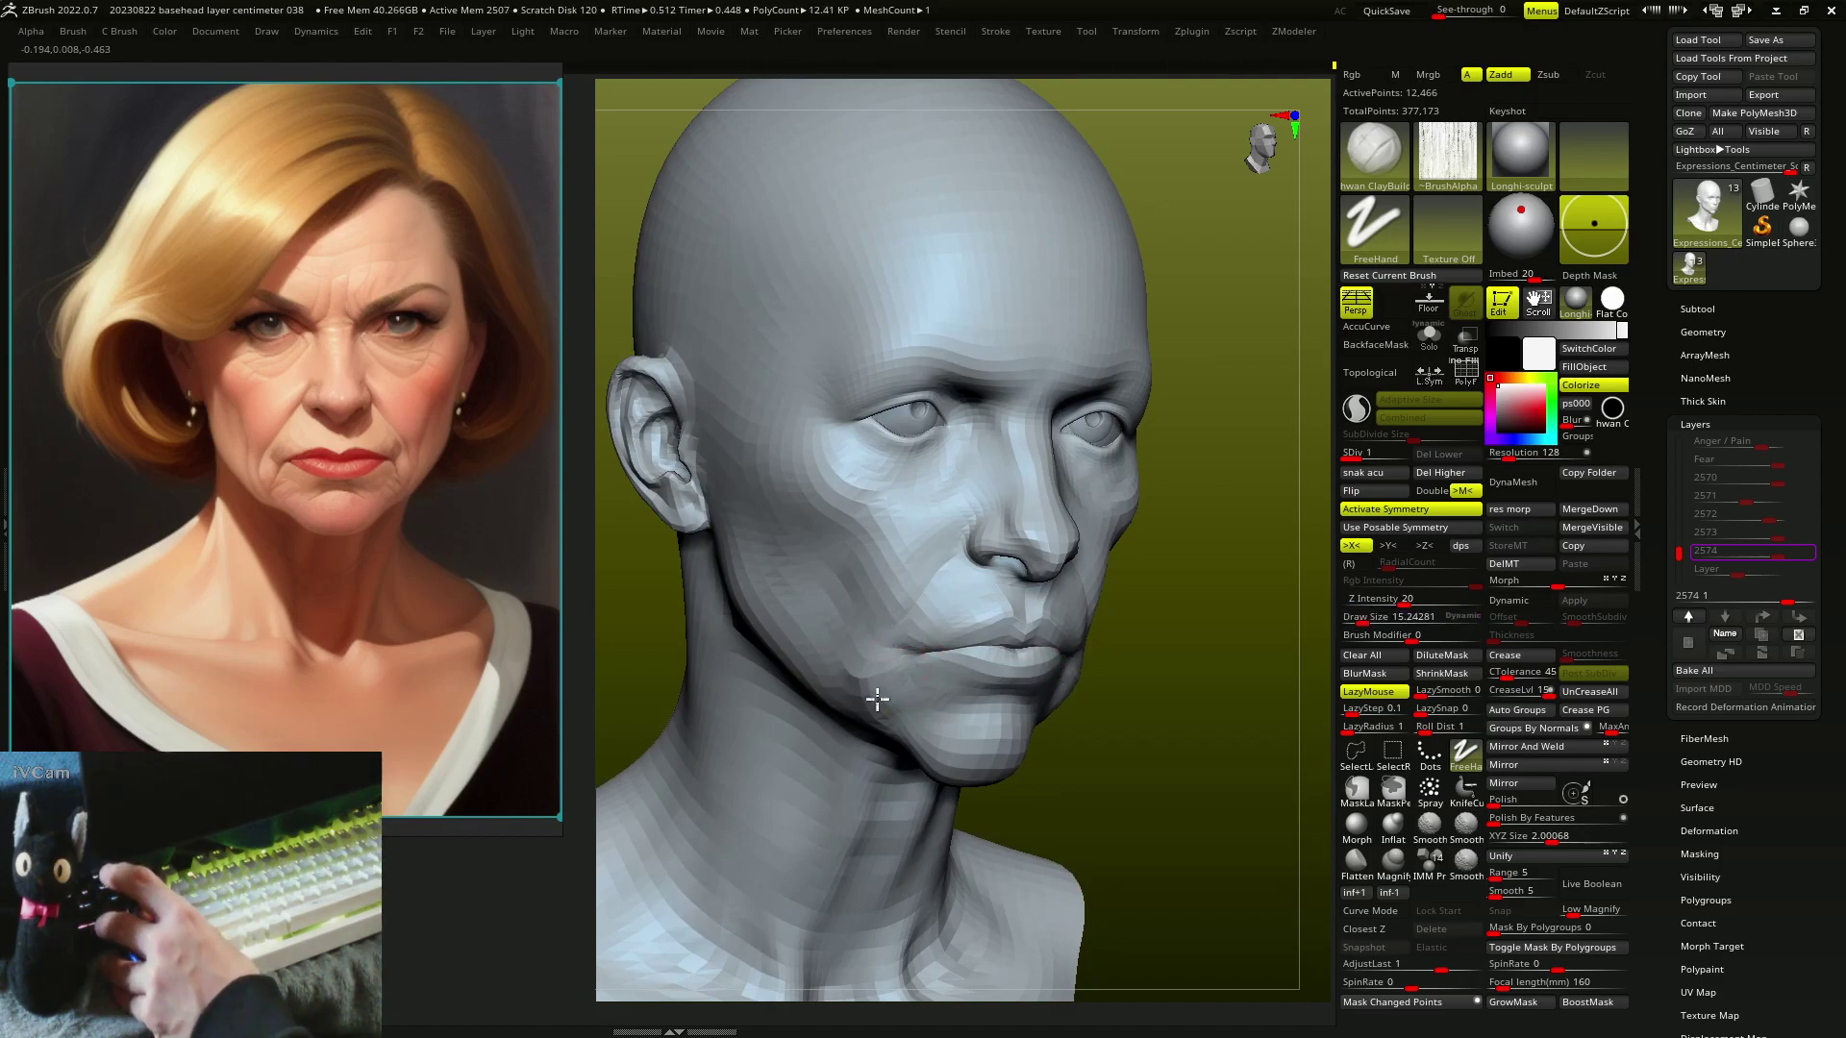
pyautogui.press(']')
pyautogui.press(']')
pyautogui.press(']')
pyautogui.press(']')
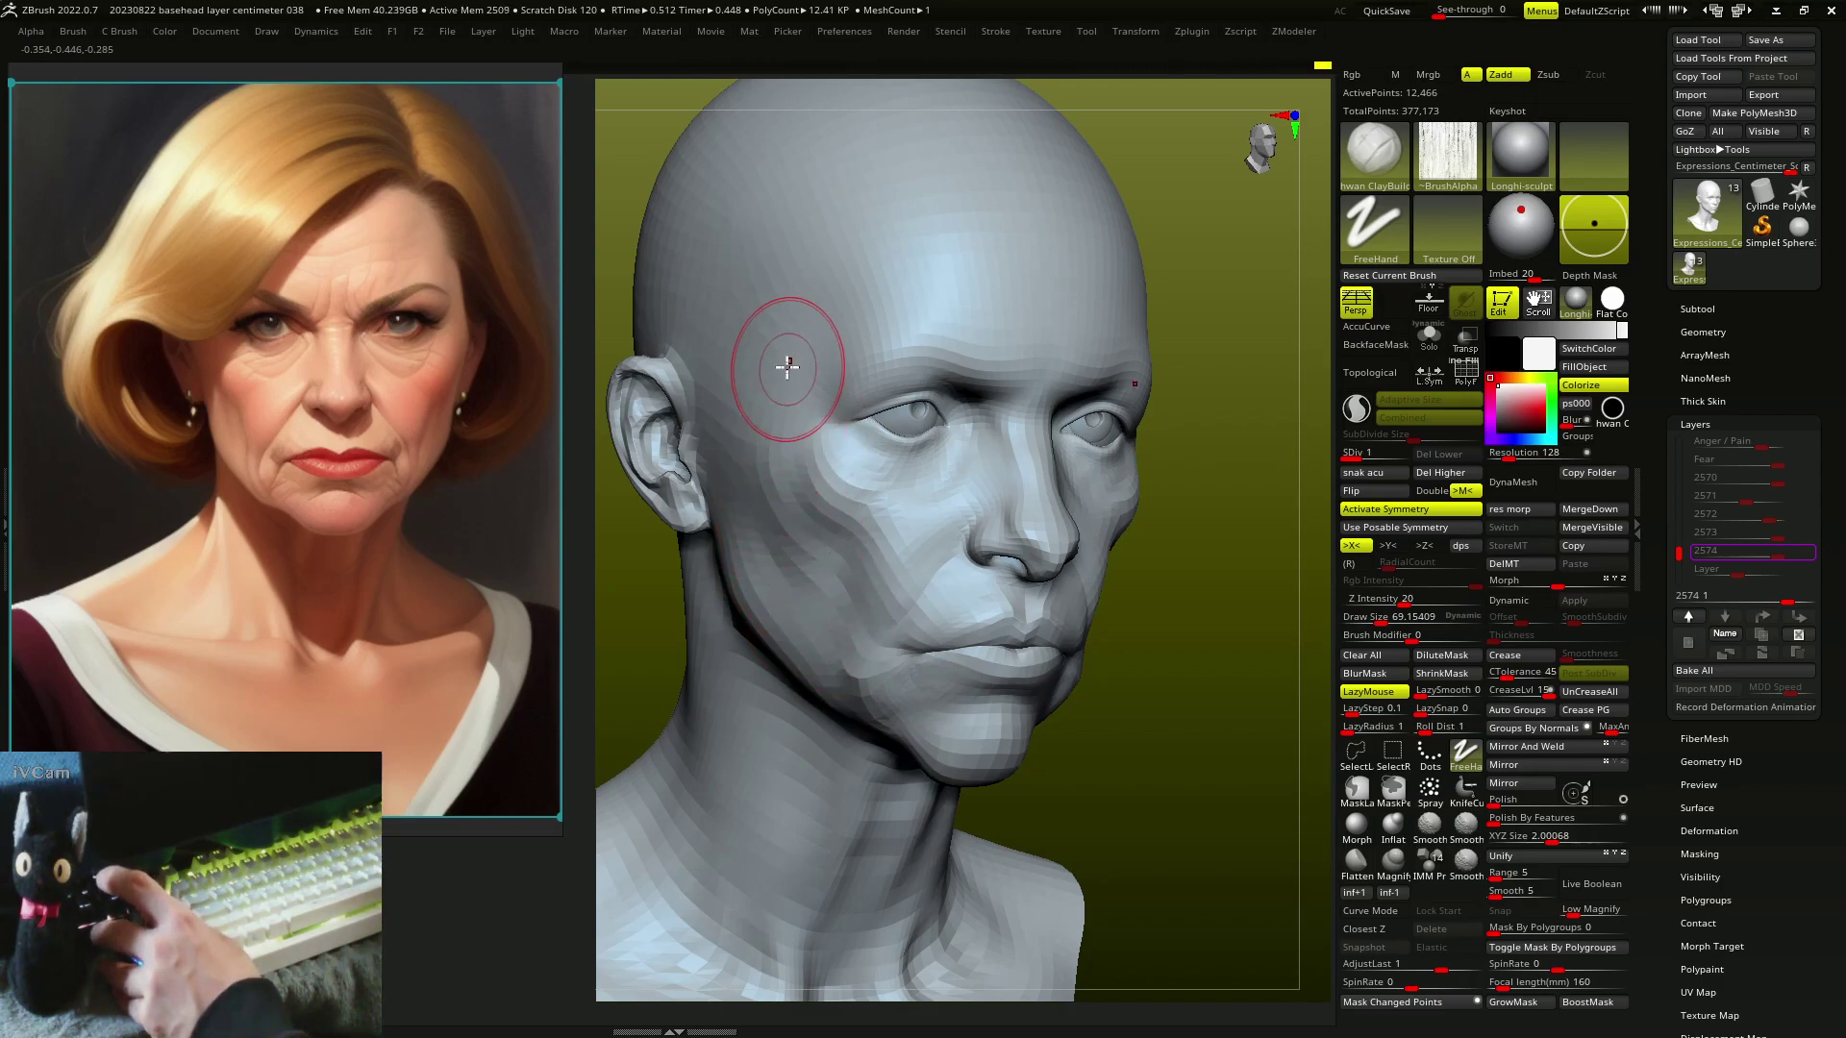
pyautogui.press('[')
pyautogui.press('[')
pyautogui.moveTo(857, 405); pyautogui.dragTo(891, 413, button='right')
pyautogui.press(']')
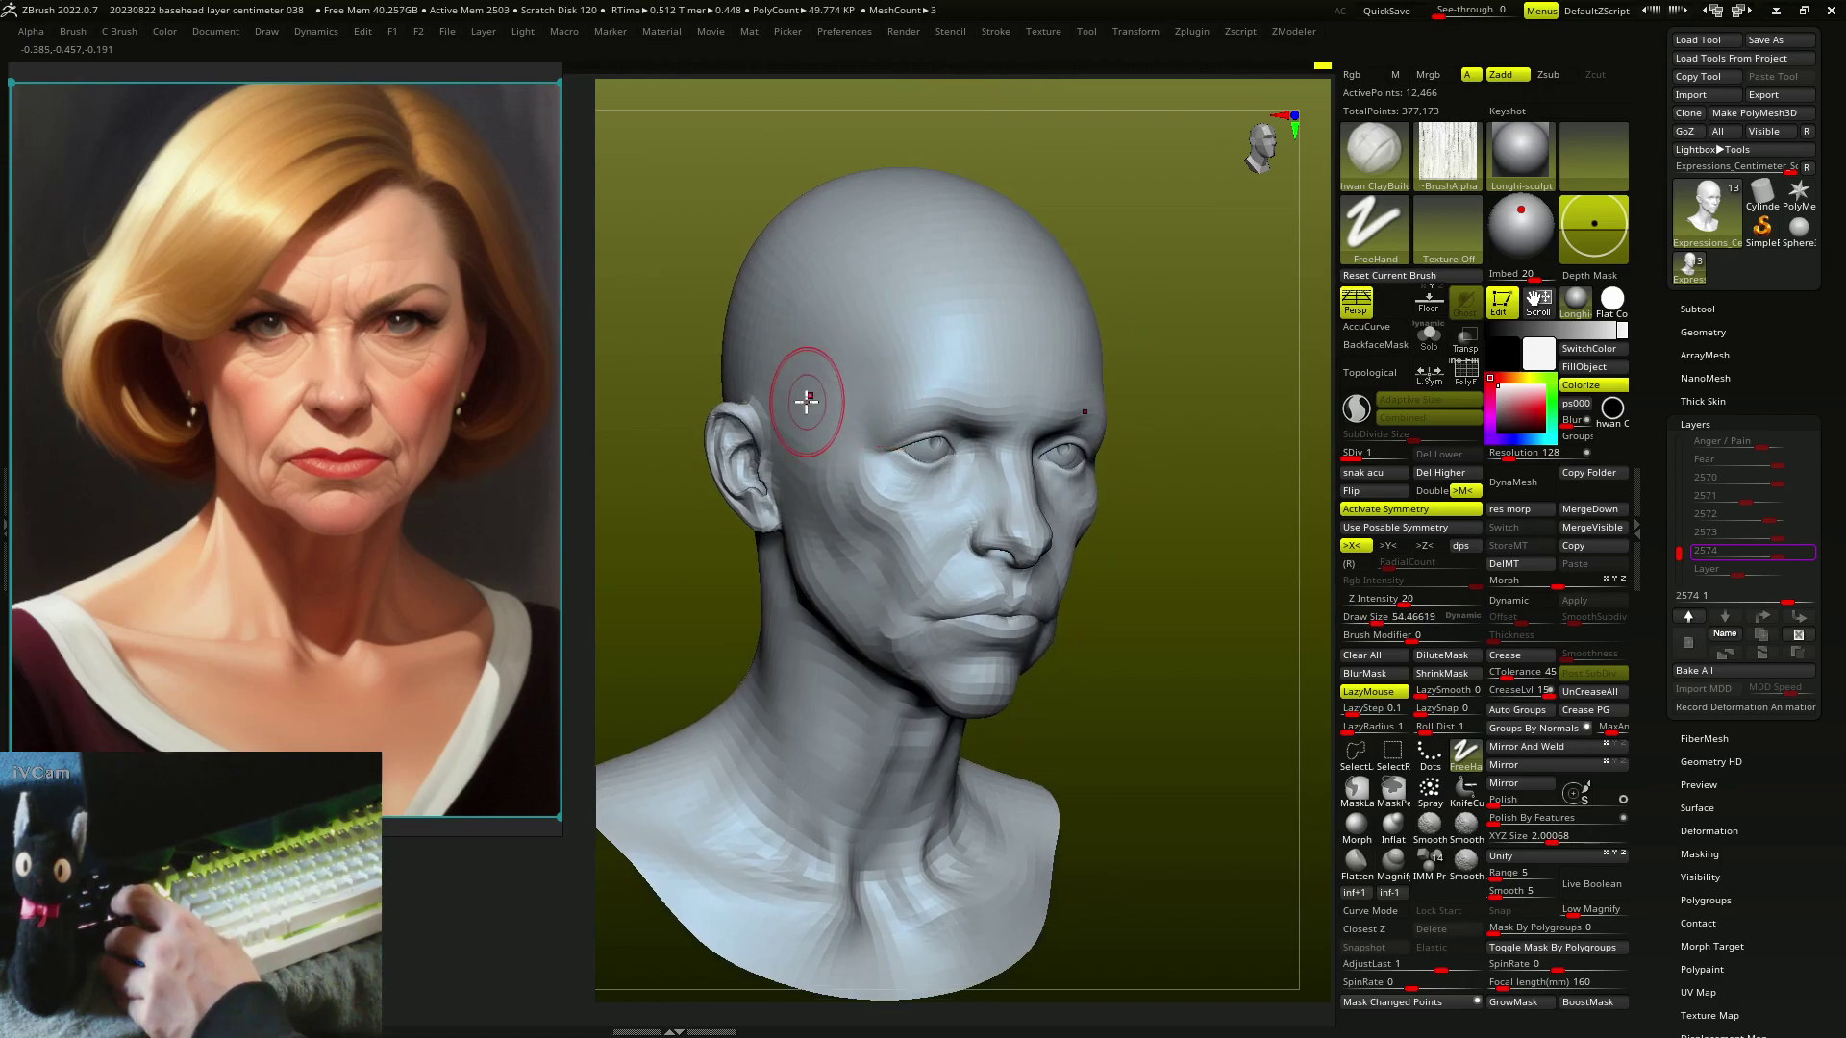
pyautogui.moveTo(794, 458)
pyautogui.mouseDown(button='right')
pyautogui.moveTo(846, 423)
pyautogui.moveTo(693, 481)
pyautogui.moveTo(769, 500)
pyautogui.moveTo(698, 498)
pyautogui.moveTo(681, 387)
pyautogui.mouseUp(button='right')
# - Reshape the ear and the side of the head behind the jaw with a larger Move brush
pyautogui.press('b')
pyautogui.press('m')
pyautogui.press('v')
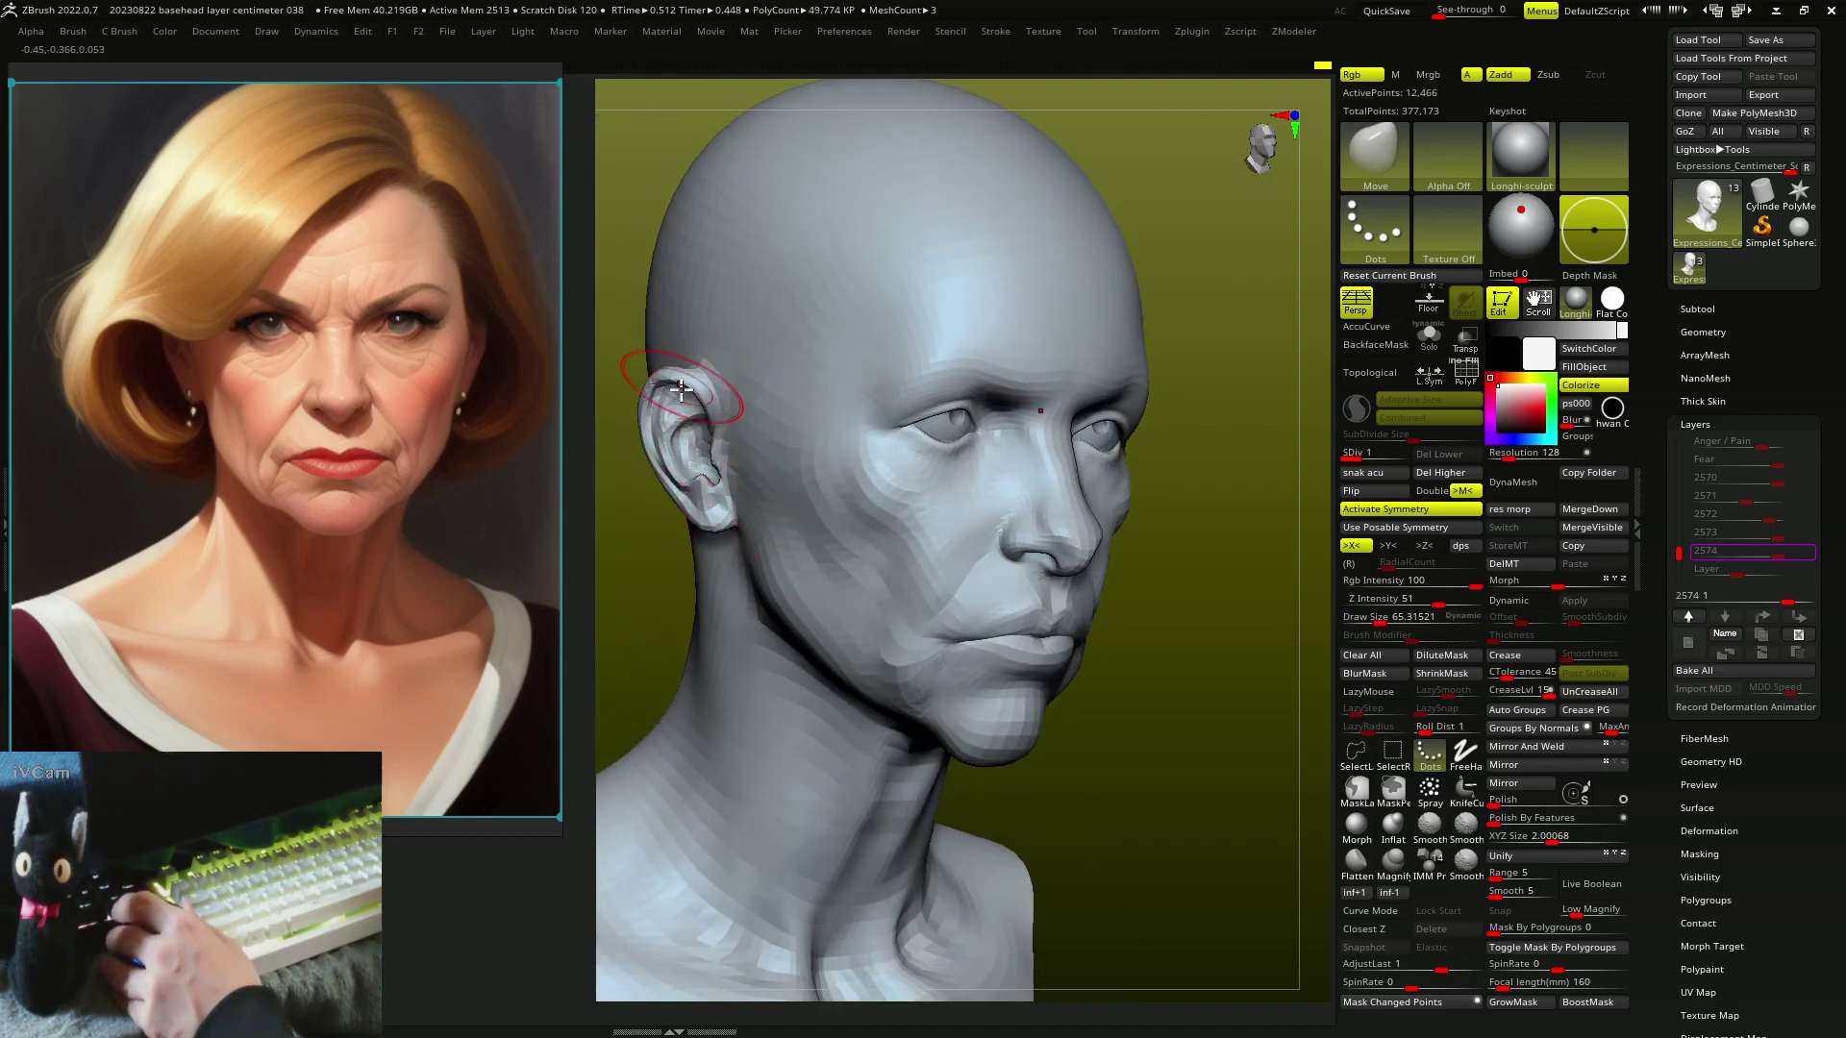
pyautogui.moveTo(663, 455)
pyautogui.mouseDown(button='right')
pyautogui.moveTo(710, 385)
pyautogui.moveTo(708, 453)
pyautogui.moveTo(730, 413)
pyautogui.moveTo(693, 470)
pyautogui.moveTo(751, 399)
pyautogui.moveTo(712, 414)
pyautogui.moveTo(726, 442)
pyautogui.moveTo(741, 411)
pyautogui.moveTo(653, 347)
pyautogui.mouseUp(button='right')
pyautogui.press('s')
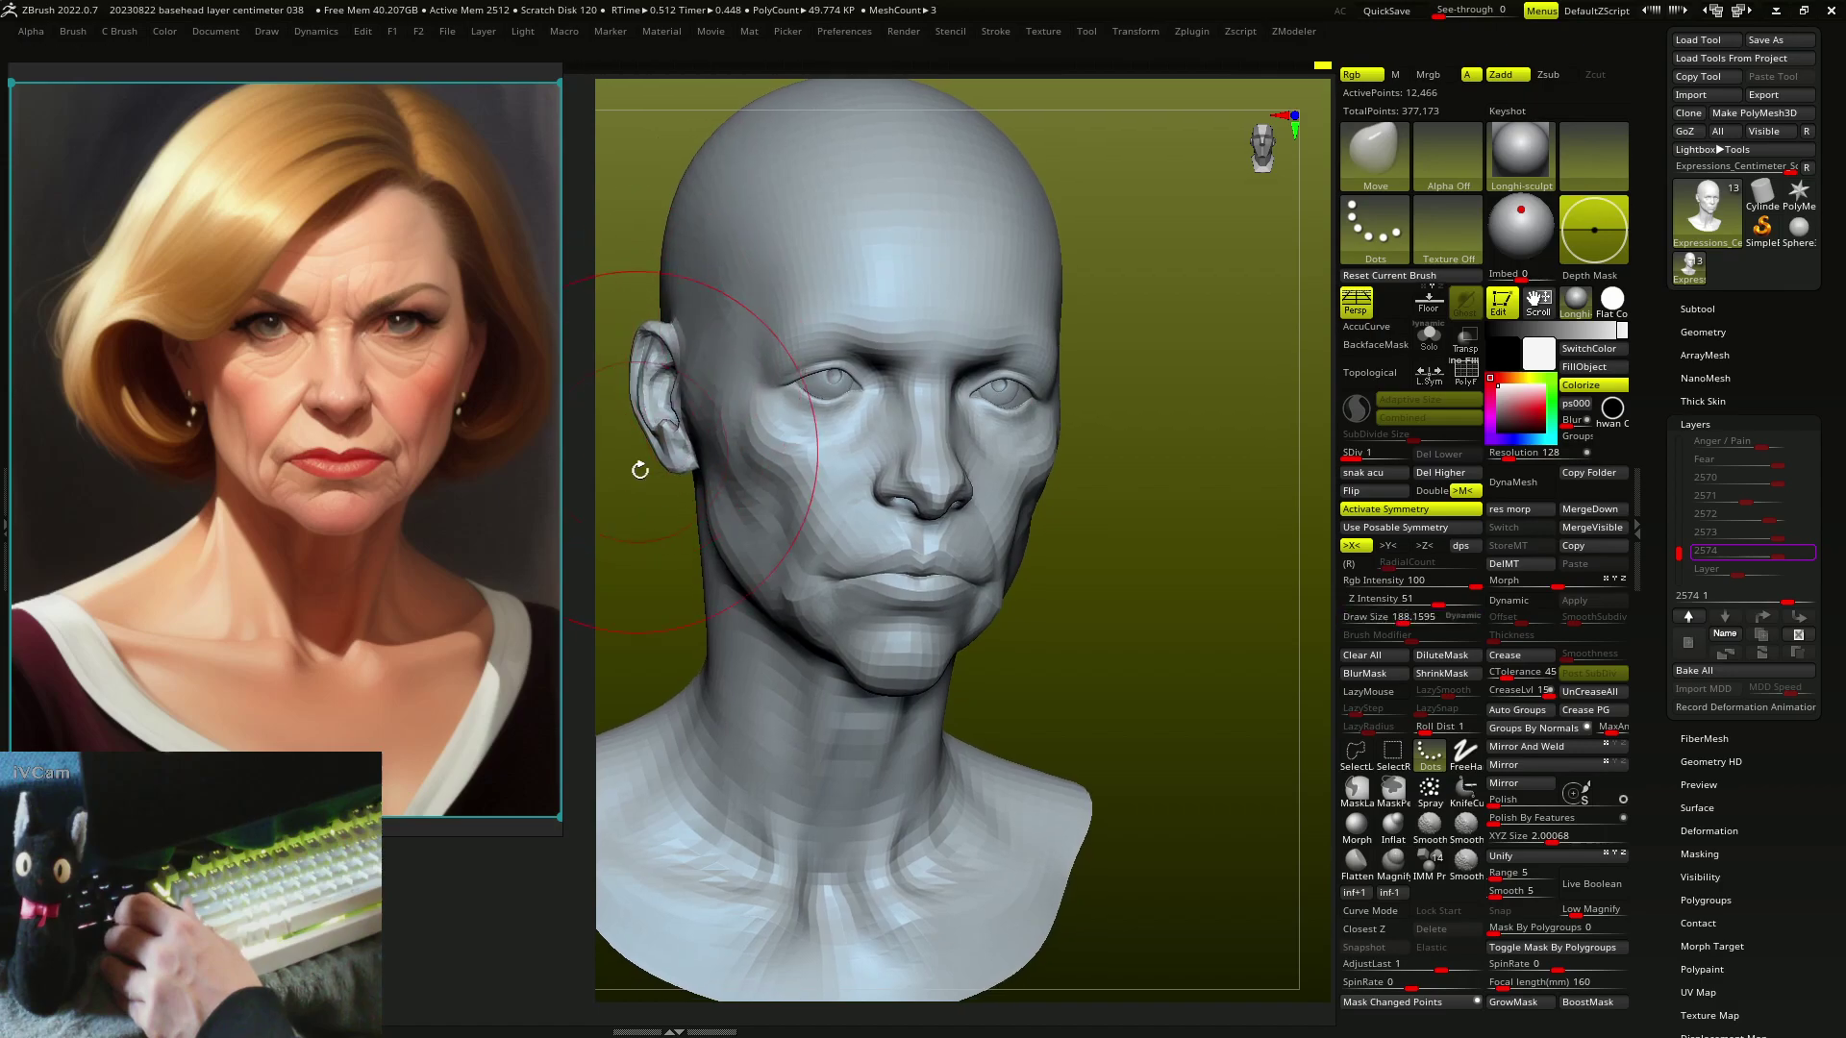
pyautogui.moveTo(639, 466)
pyautogui.mouseDown()
pyautogui.moveTo(1071, 589)
pyautogui.moveTo(1142, 631)
pyautogui.mouseUp()
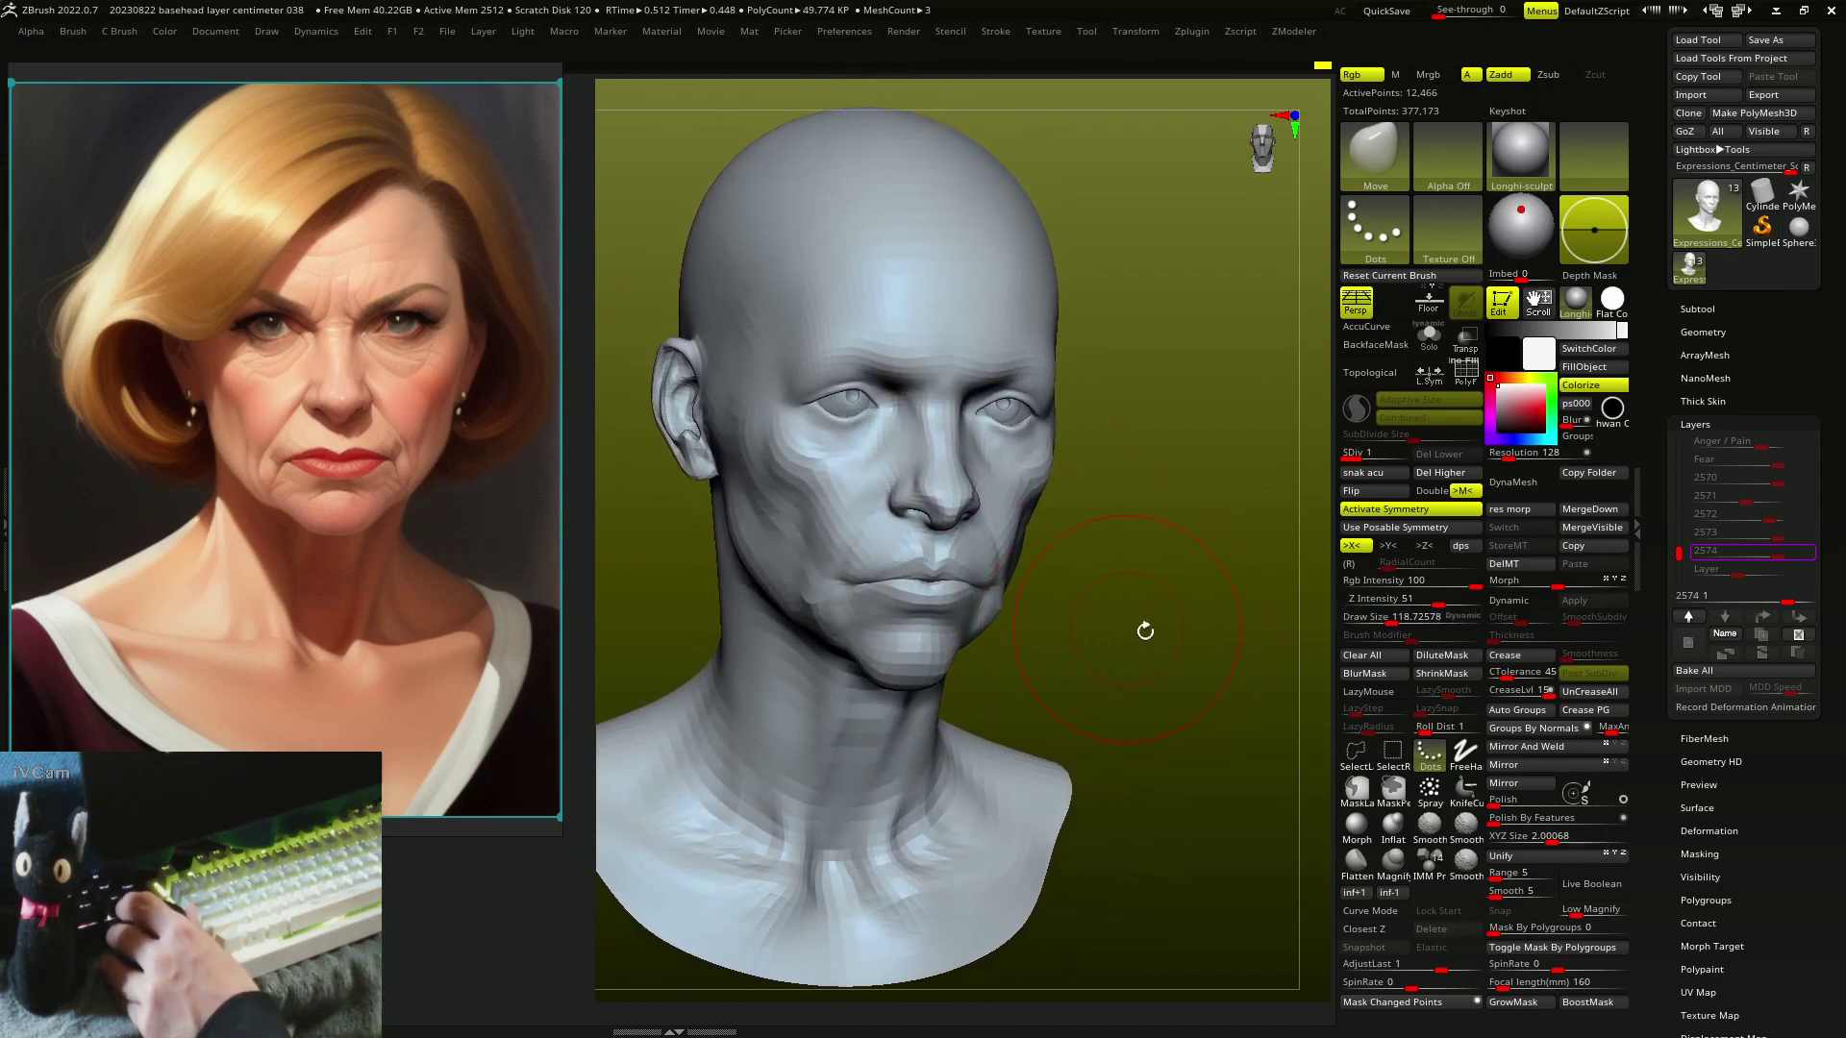
# - Zoom in close on the left eye to frame both eyelids
pyautogui.keyDown('shift'); pyautogui.moveTo(885, 502); pyautogui.dragTo(1186, 510); pyautogui.keyUp('shift')
pyautogui.scroll(2, 886, 524)
pyautogui.moveTo(1048, 510); pyautogui.dragTo(1022, 486)
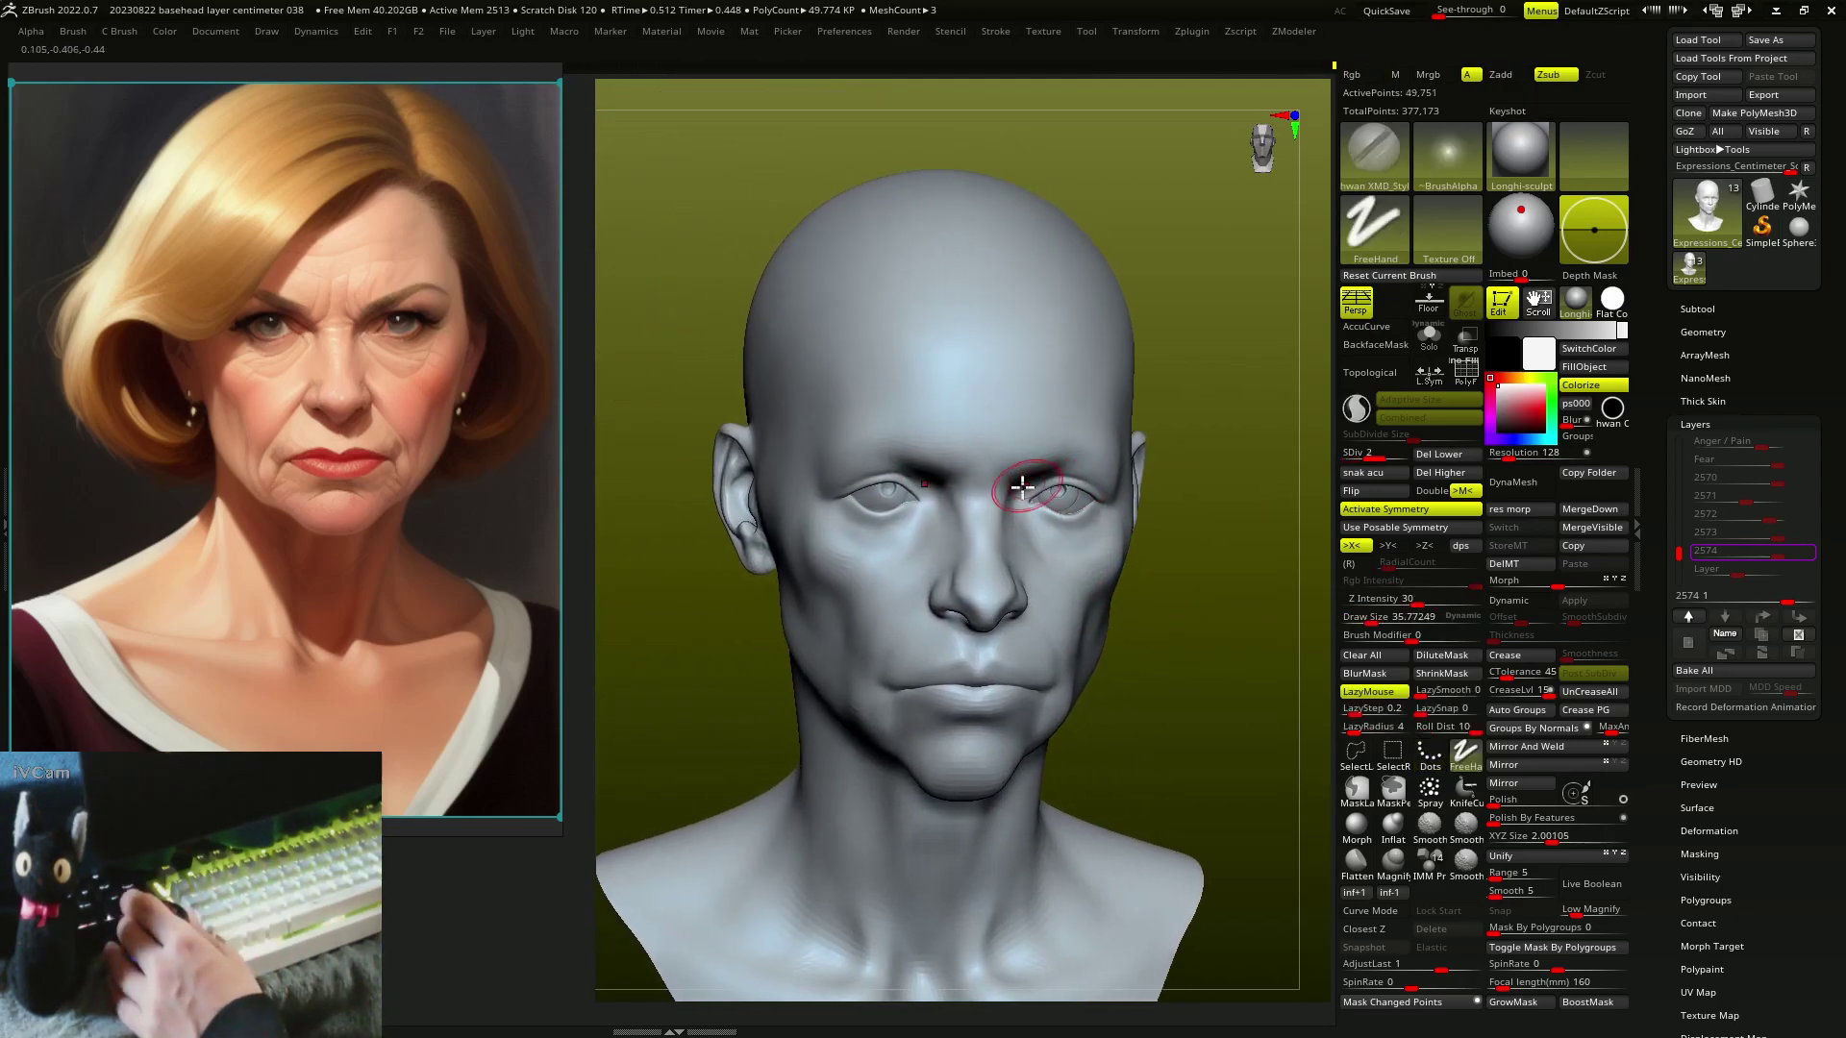
pyautogui.scroll(2, 1022, 486)
pyautogui.scroll(2, 1001, 503)
pyautogui.scroll(2, 934, 481)
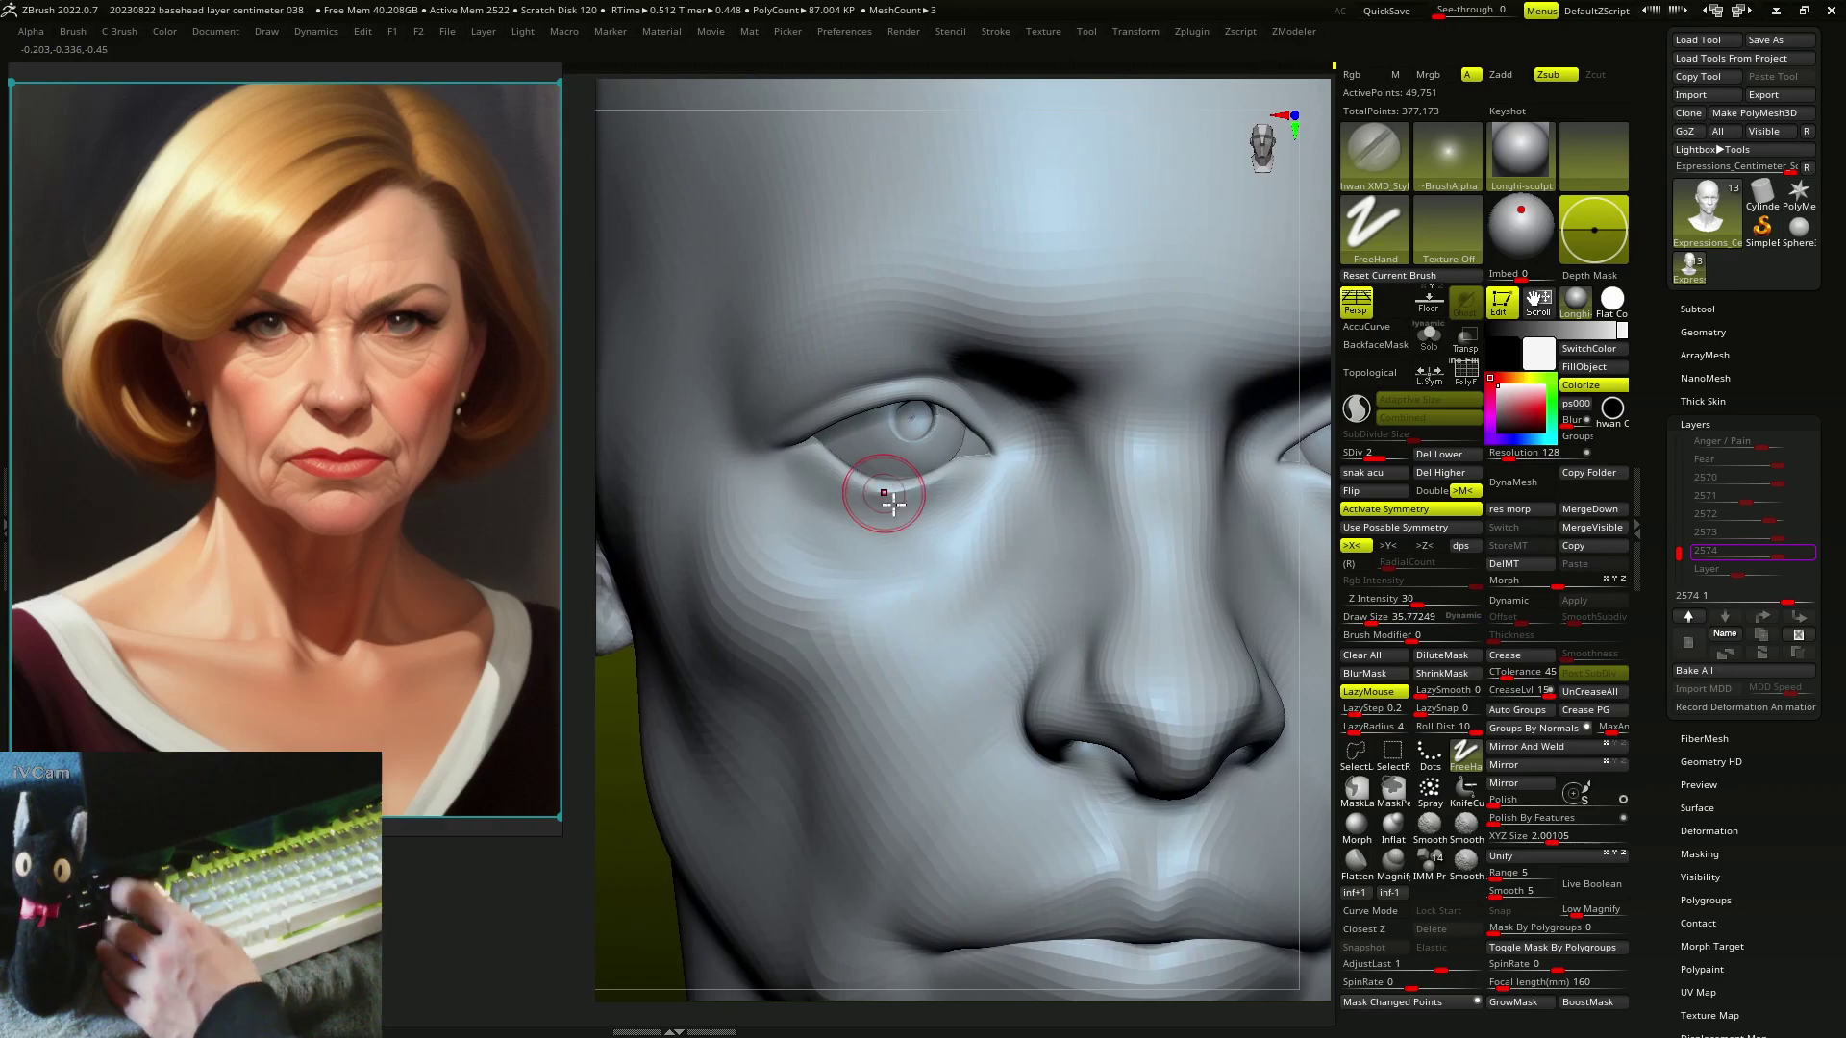
pyautogui.scroll(2, 862, 485)
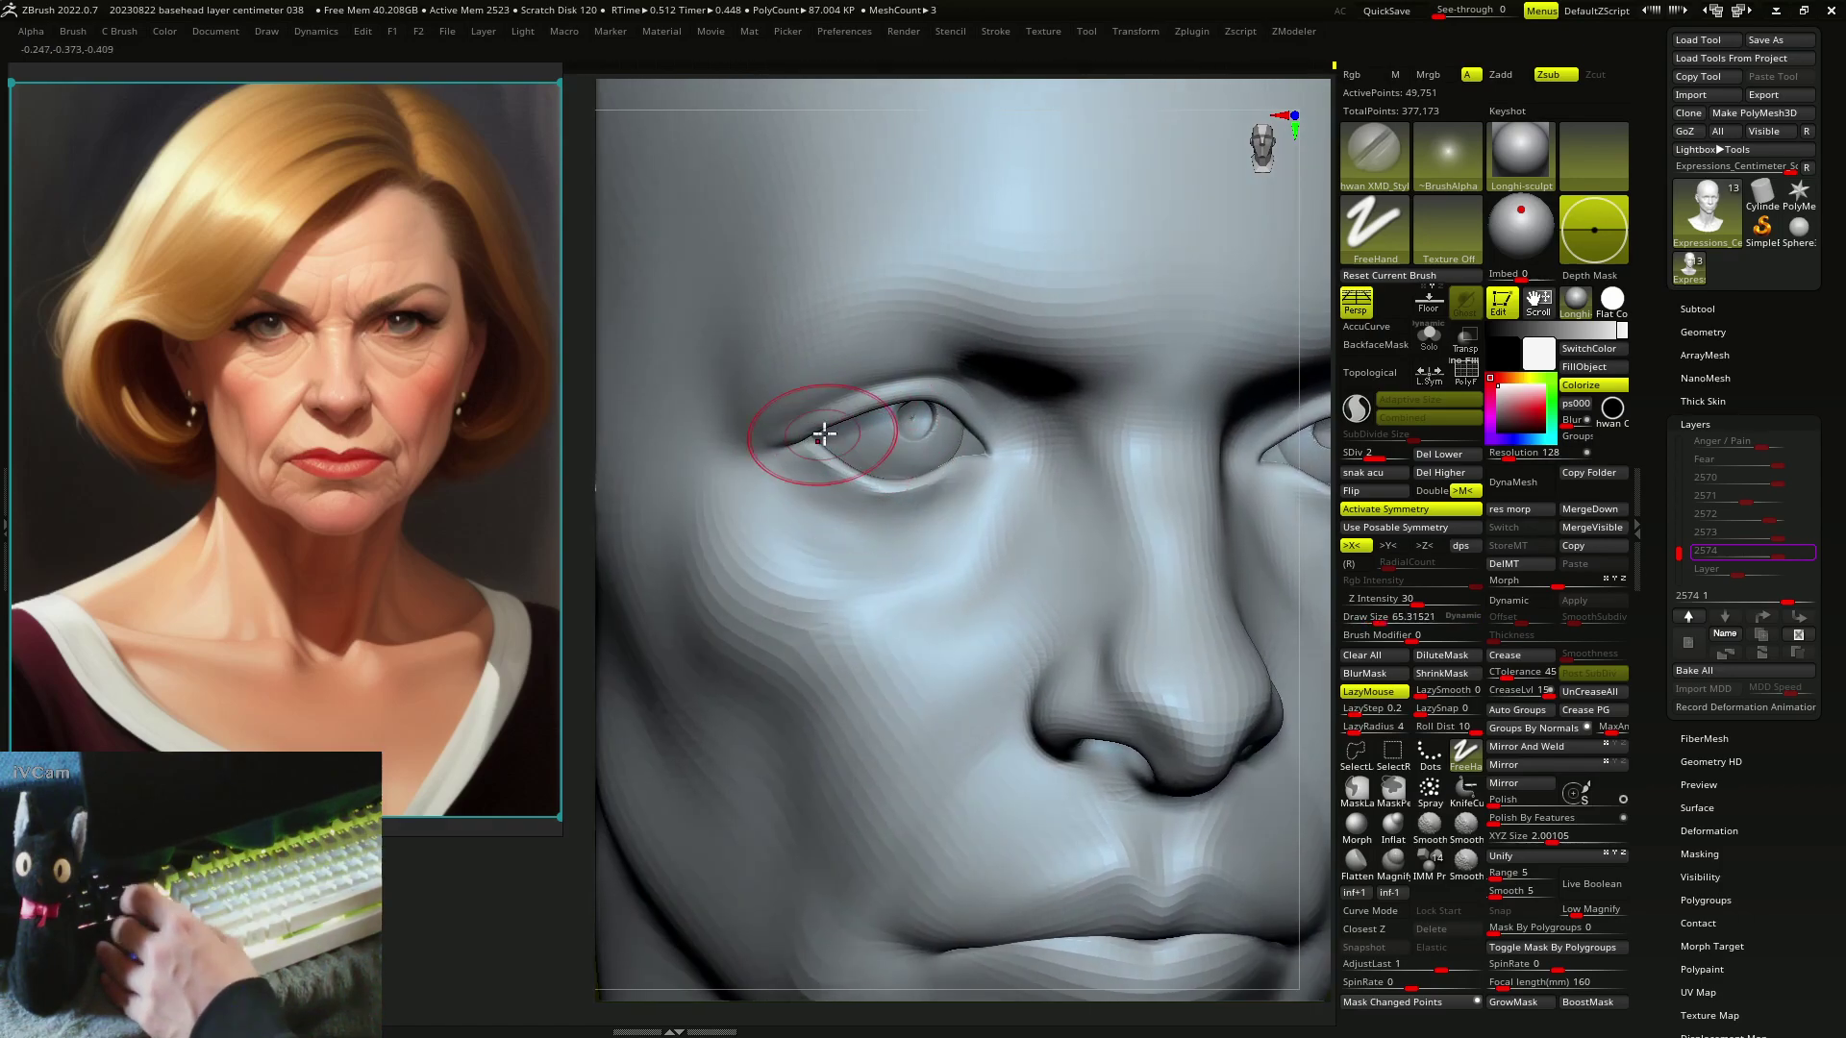
pyautogui.moveTo(824, 435)
pyautogui.mouseDown(button='right')
pyautogui.moveTo(797, 439)
pyautogui.moveTo(885, 400)
pyautogui.mouseUp(button='right')
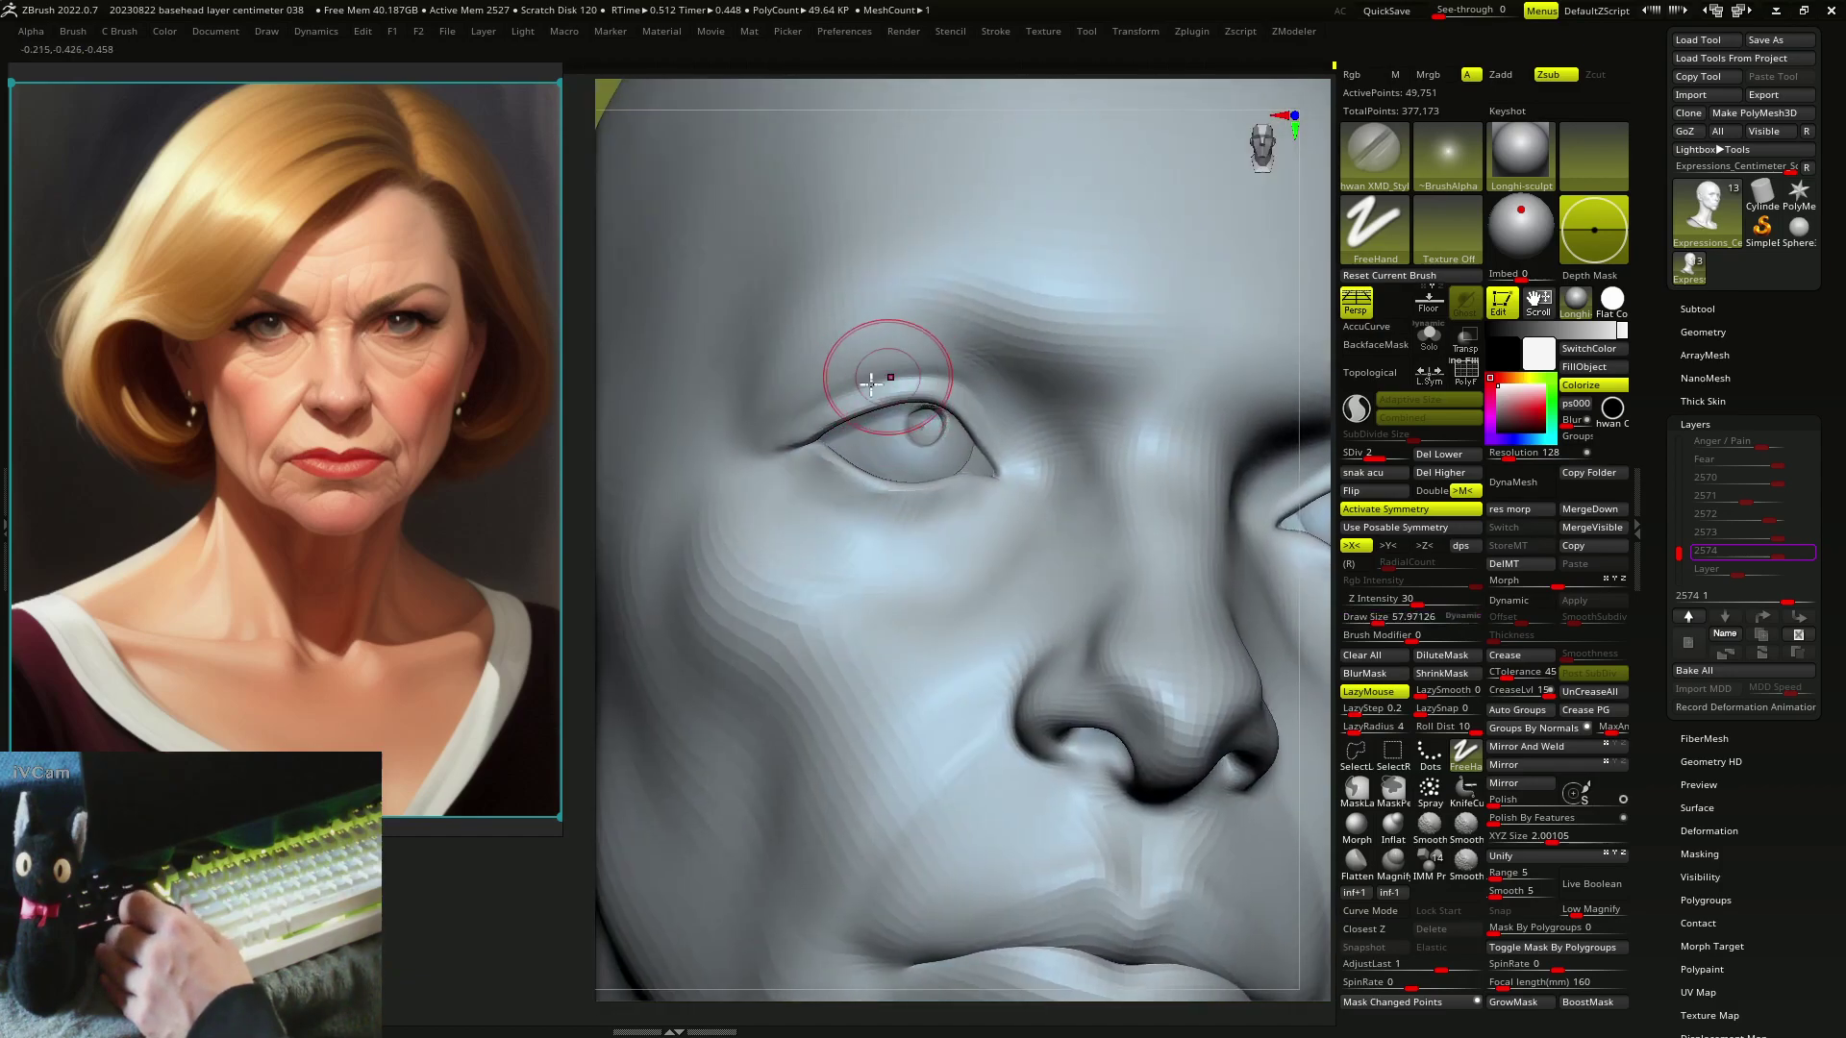
# - Sculpt a fold along the upper eyelid and build a puffy bag under the lower lid
pyautogui.moveTo(870, 382); pyautogui.dragTo(947, 383)
pyautogui.moveTo(870, 411)
pyautogui.mouseDown(button='right')
pyautogui.moveTo(981, 441)
pyautogui.moveTo(901, 554)
pyautogui.mouseUp(button='right')
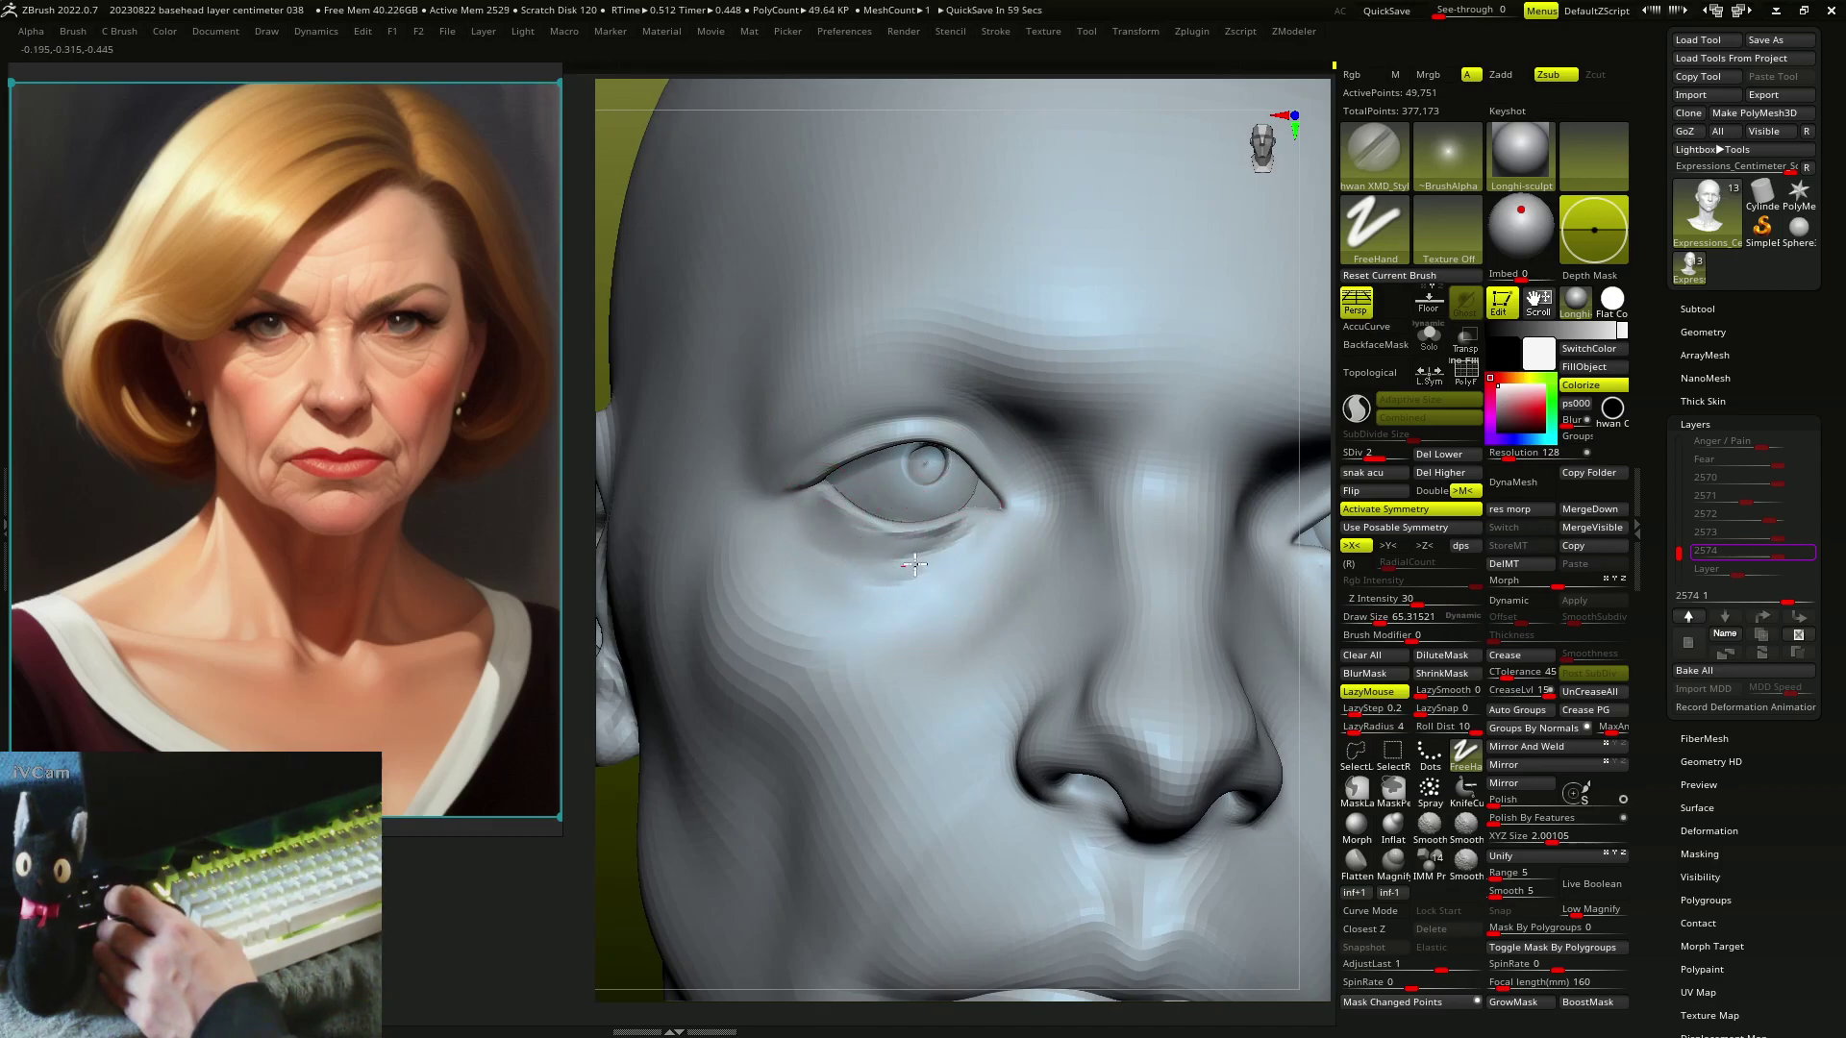
pyautogui.moveTo(914, 565)
pyautogui.mouseDown()
pyautogui.moveTo(922, 542)
pyautogui.moveTo(898, 577)
pyautogui.moveTo(850, 554)
pyautogui.mouseUp()
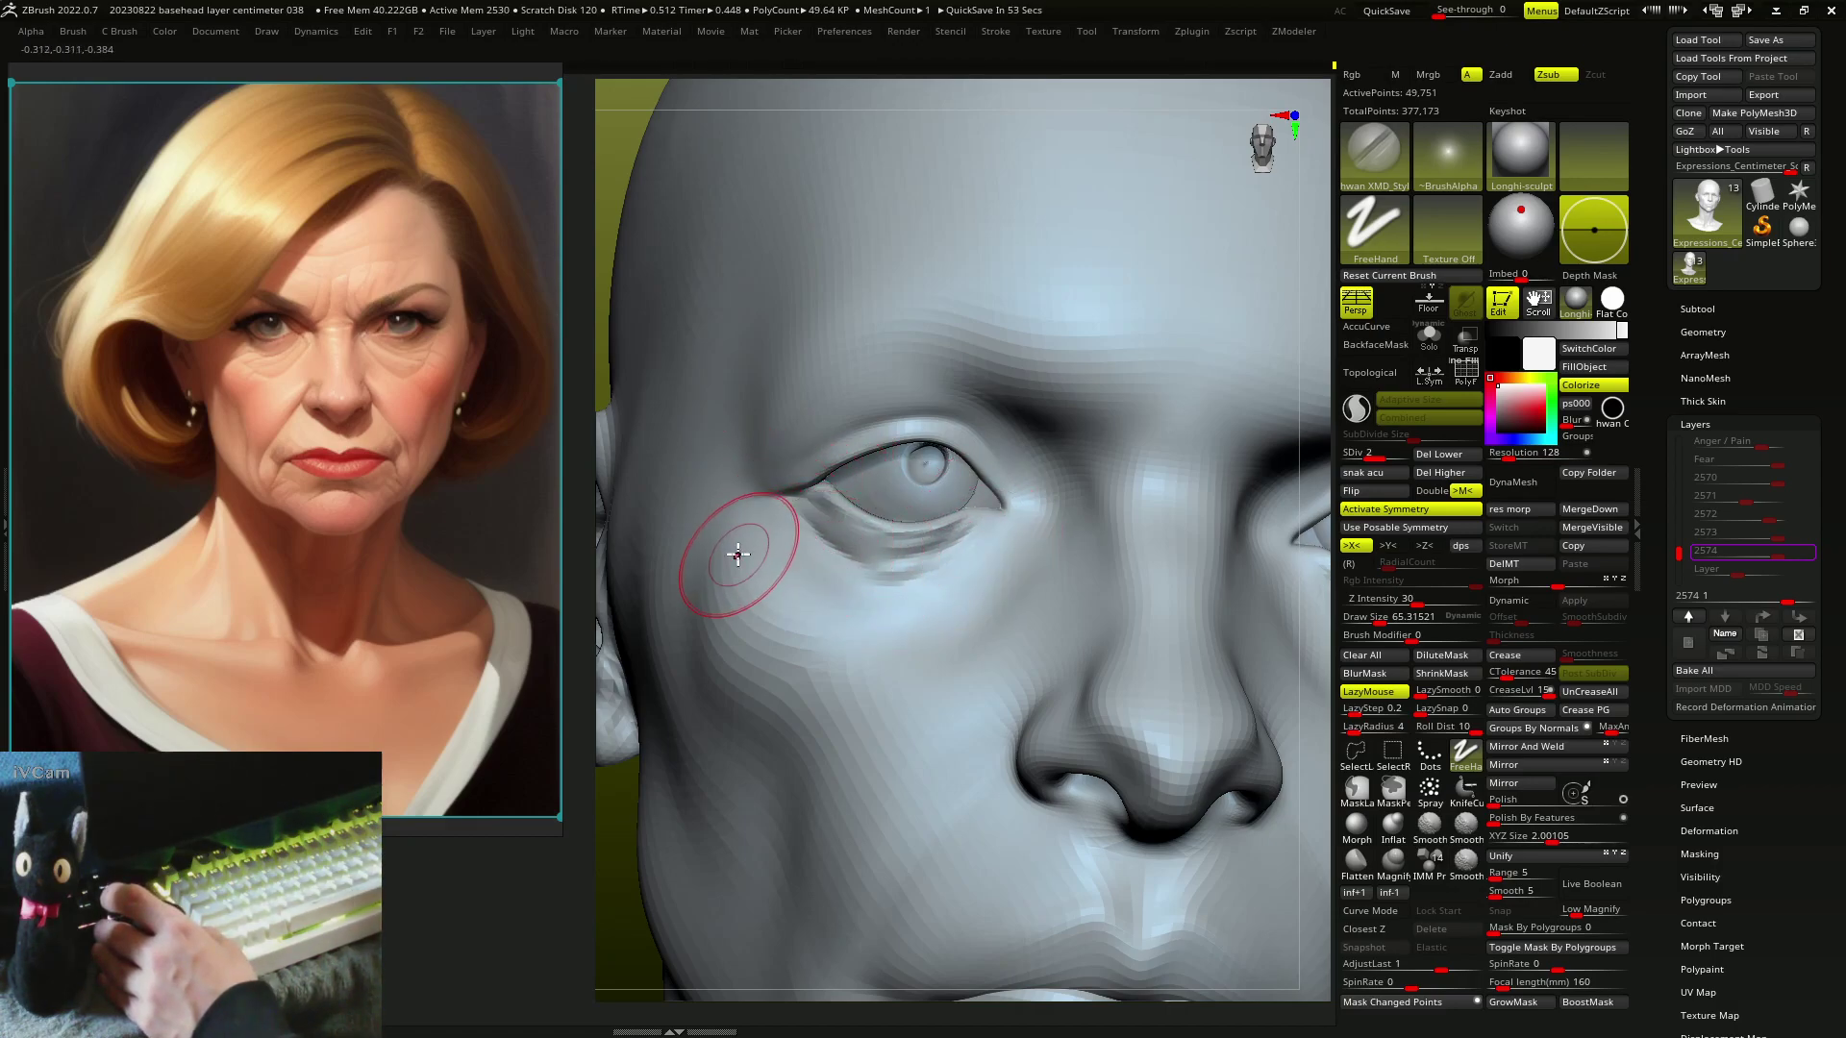
pyautogui.scroll(-3, 829, 576)
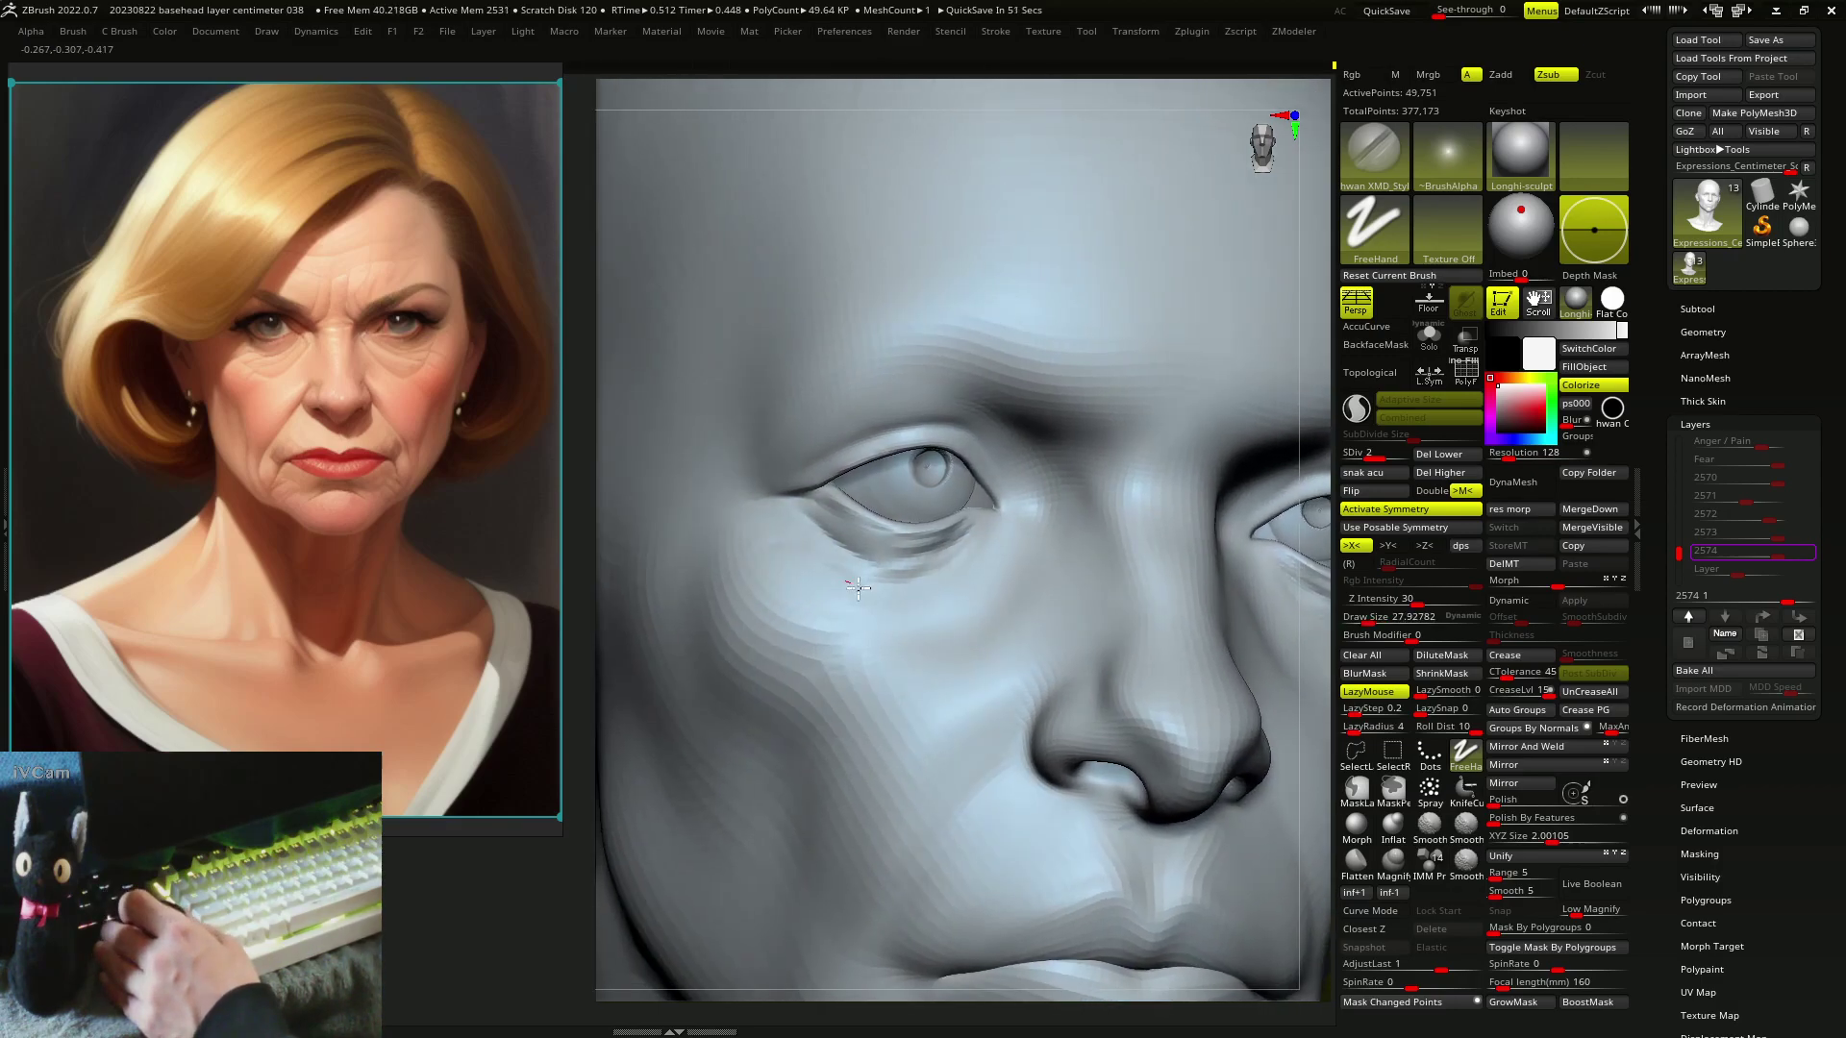
pyautogui.scroll(-2, 865, 586)
pyautogui.moveTo(886, 574); pyautogui.dragTo(949, 574)
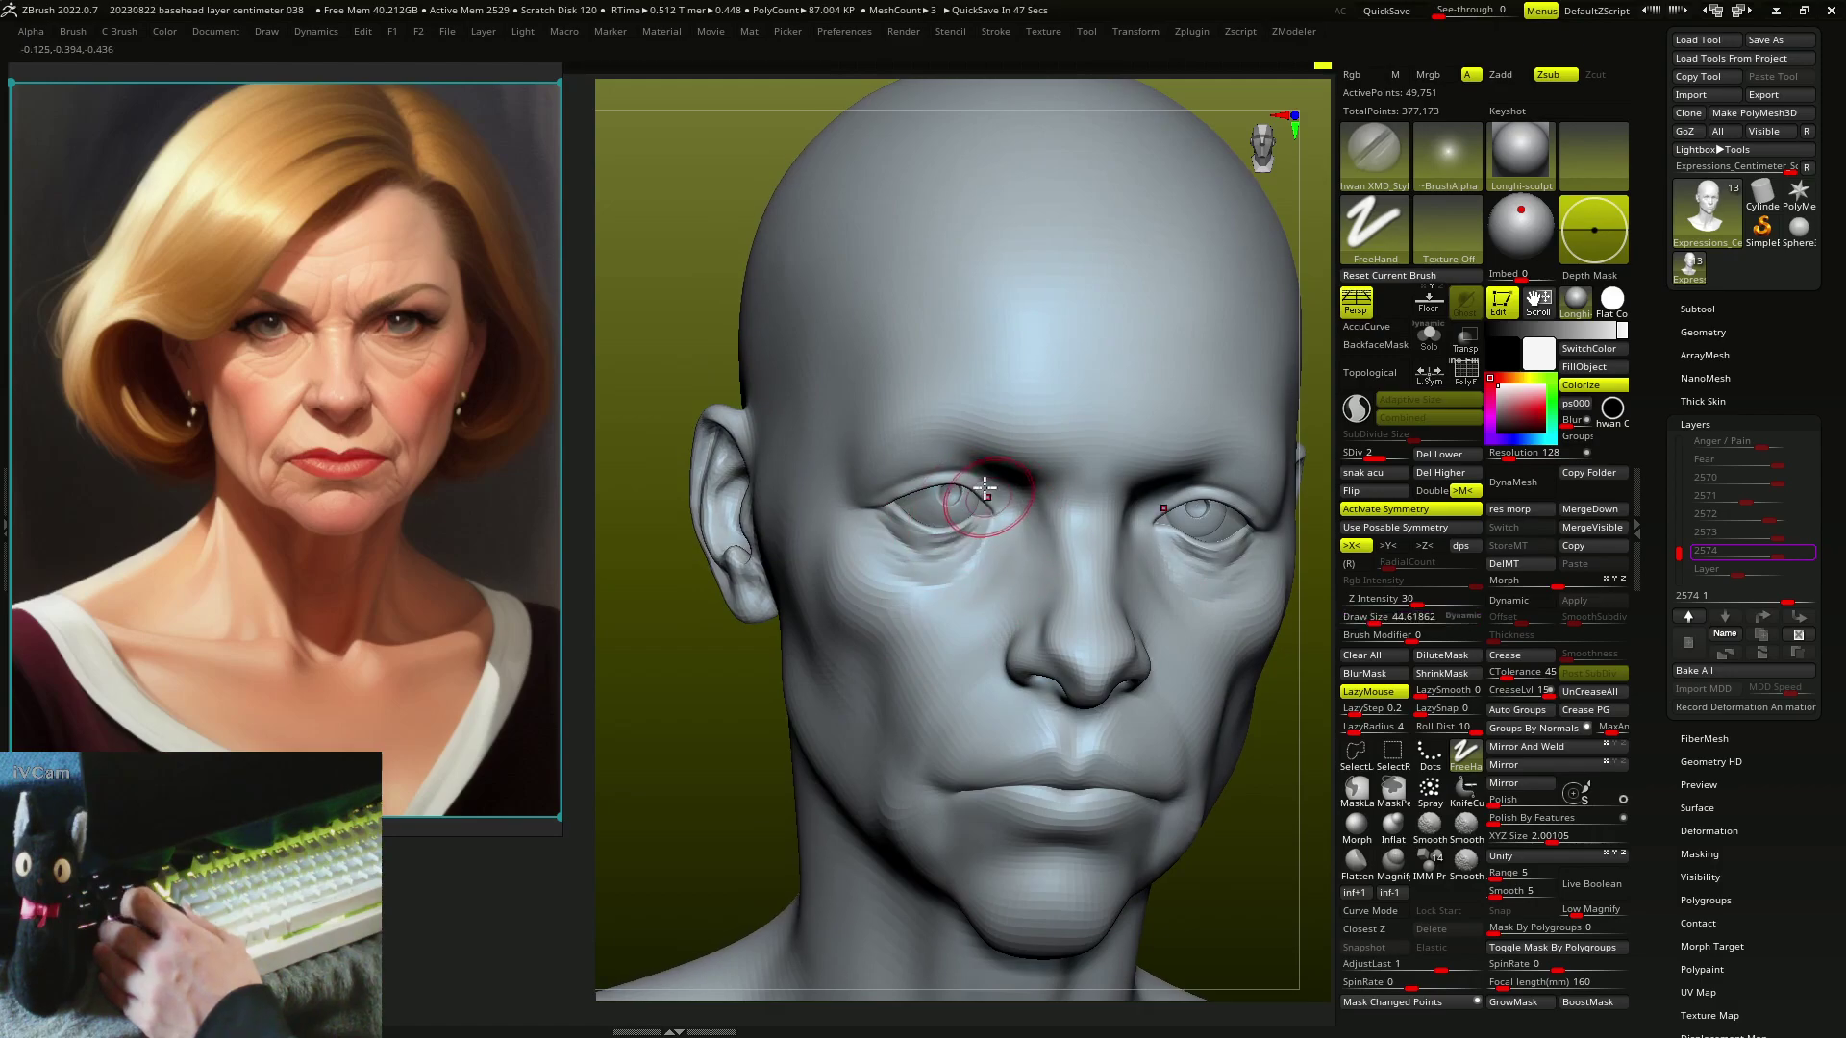
# - Shrink the brush and Shift-smooth the deep furrow between the brows, then reduce size further
pyautogui.moveTo(985, 488); pyautogui.dragTo(963, 471)
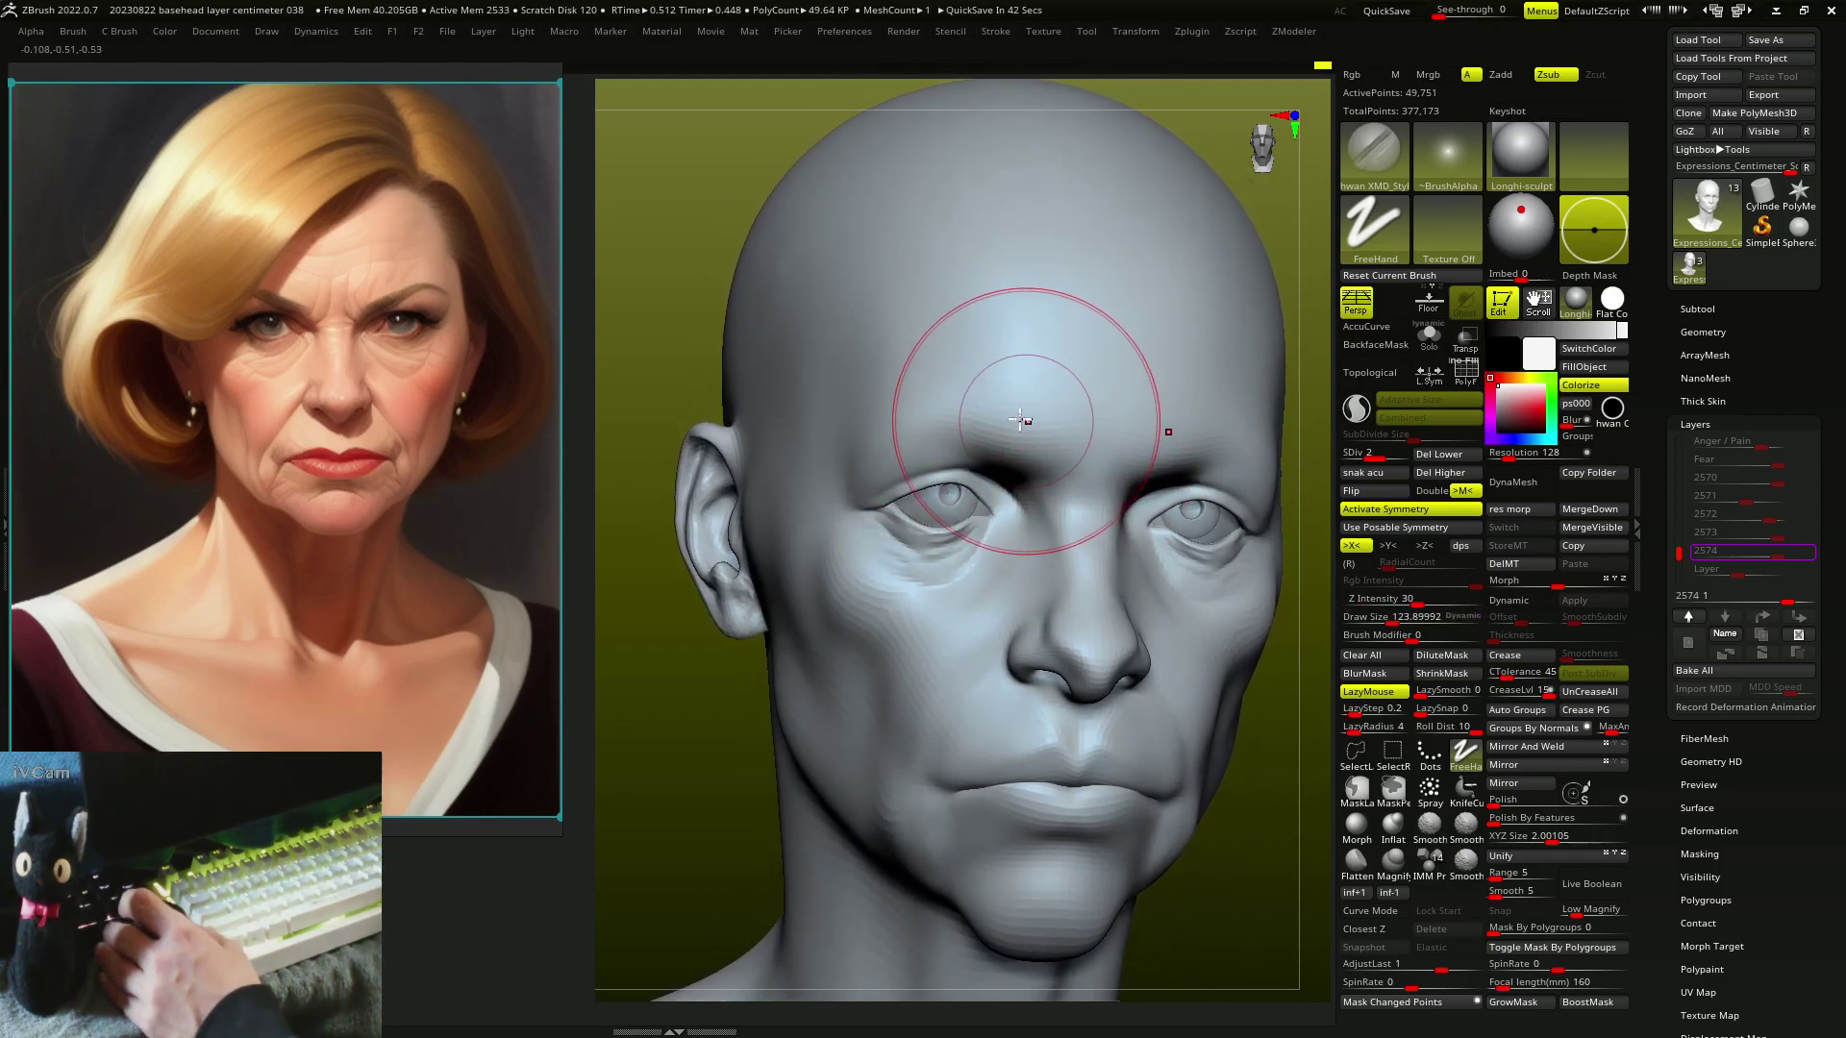
pyautogui.press('[')
pyautogui.press('[')
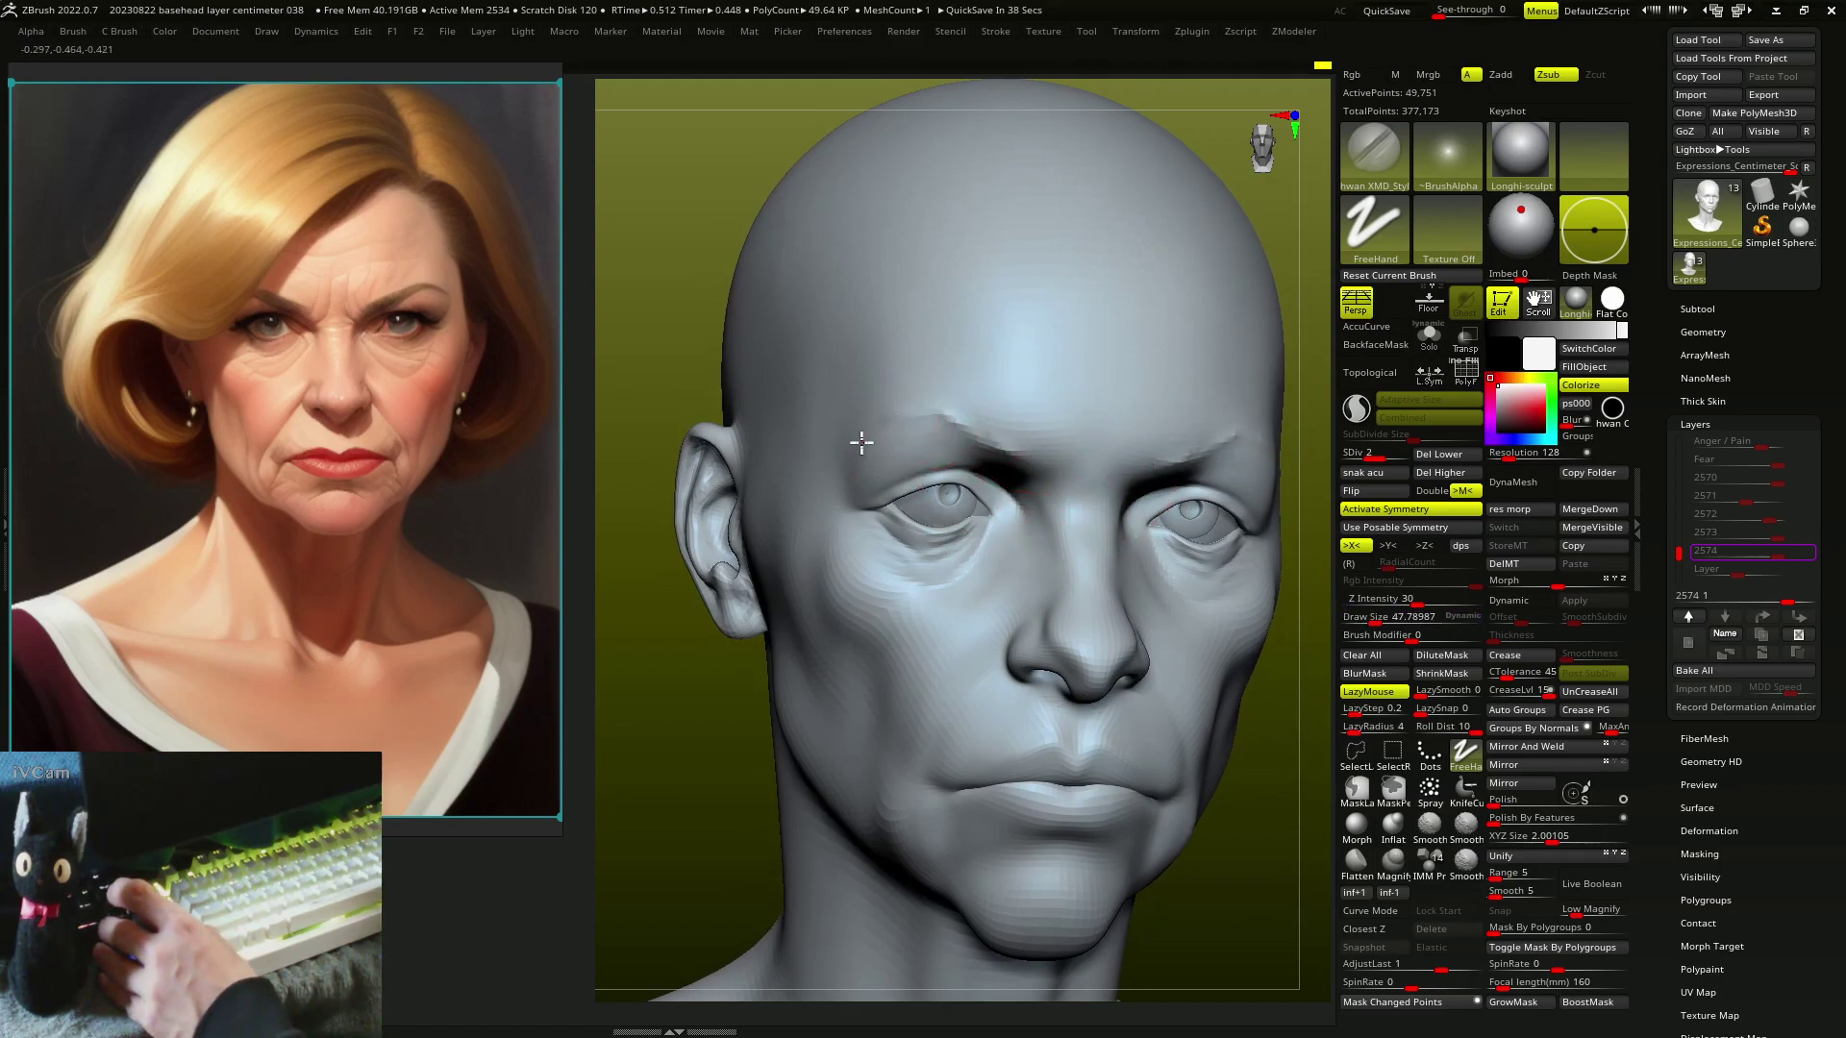
pyautogui.moveTo(1050, 446); pyautogui.dragTo(1059, 417)
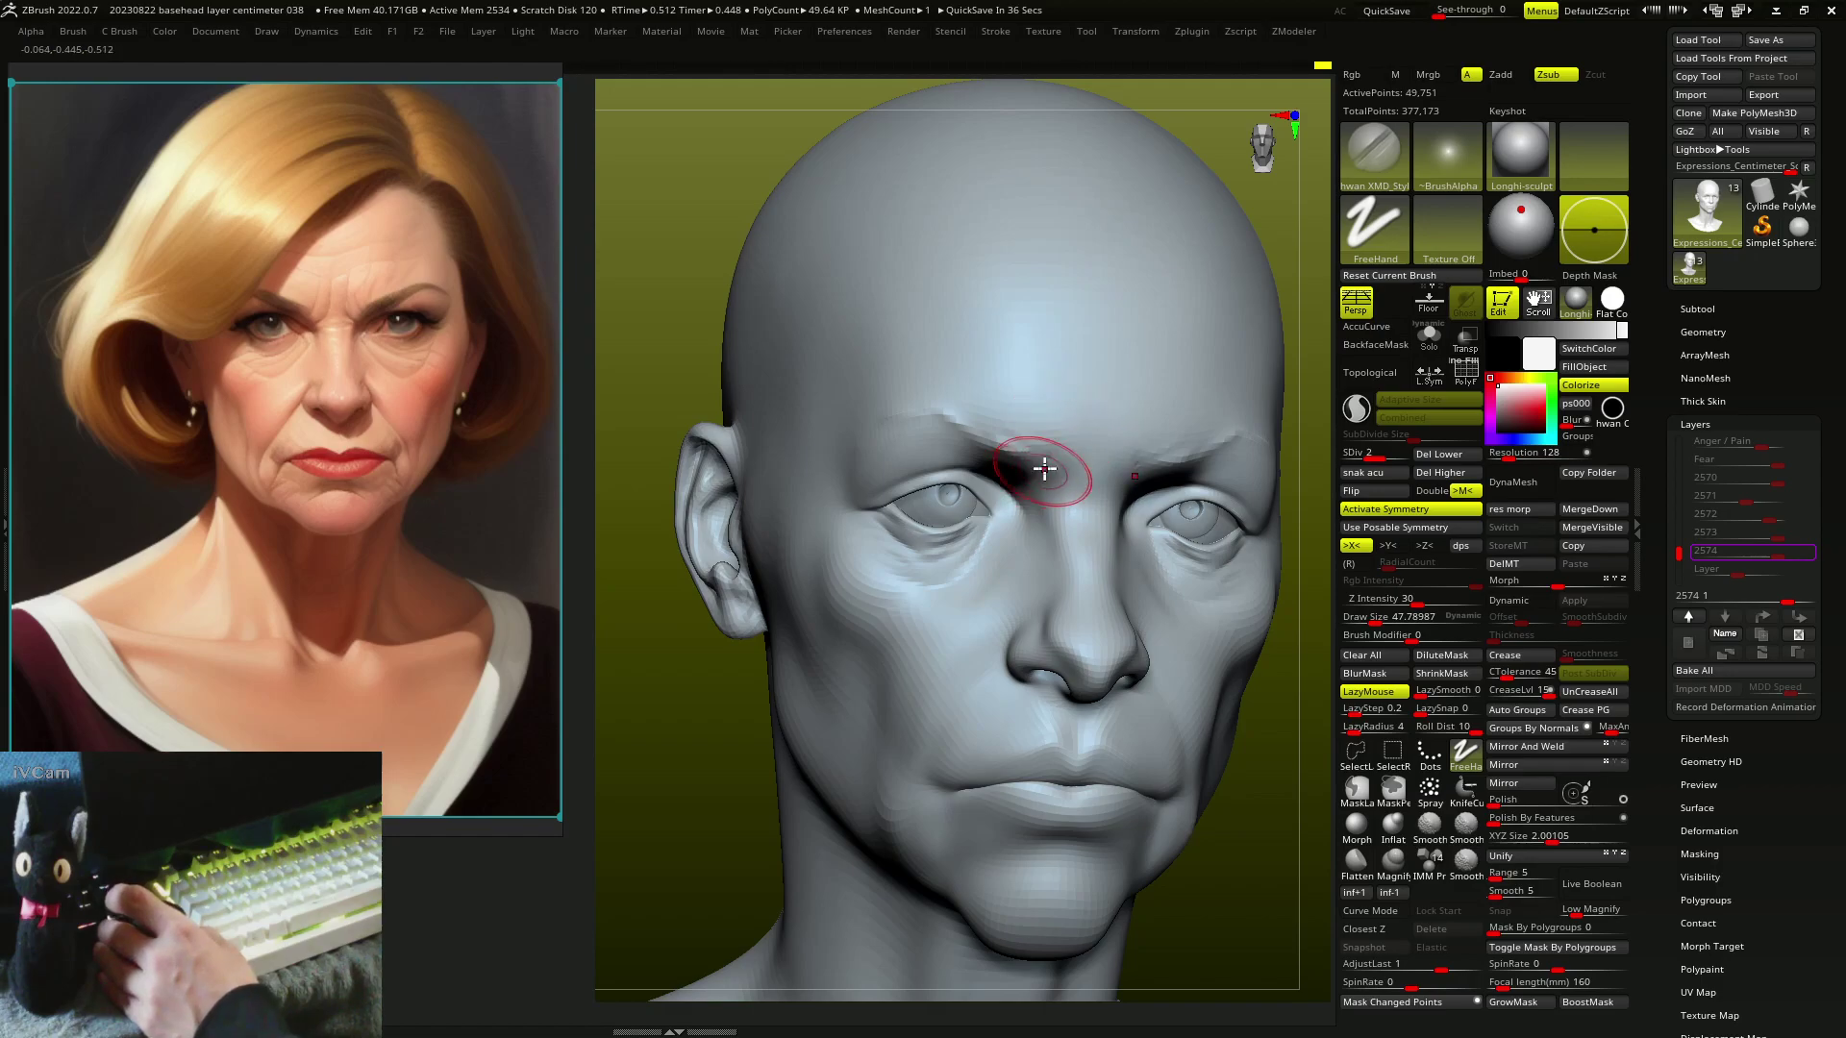
pyautogui.moveTo(1075, 470); pyautogui.dragTo(1071, 489, button='right')
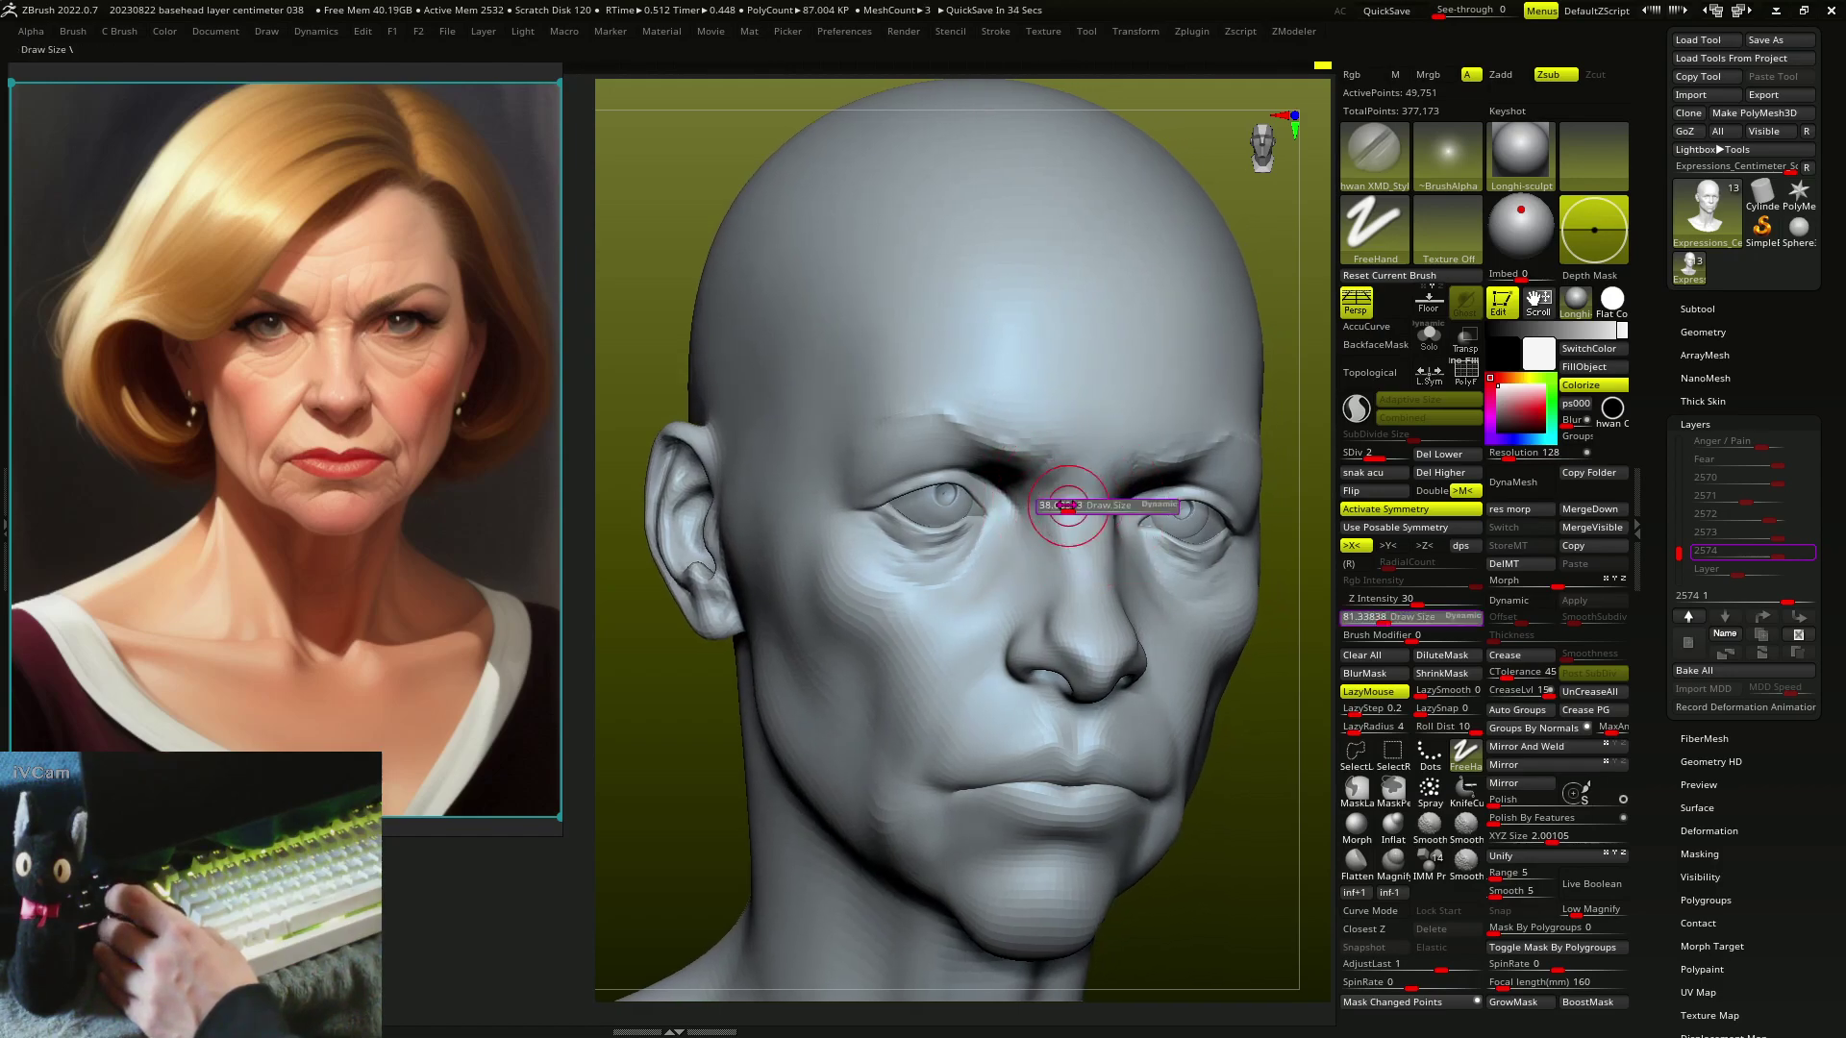
pyautogui.moveTo(1067, 507); pyautogui.dragTo(1049, 506)
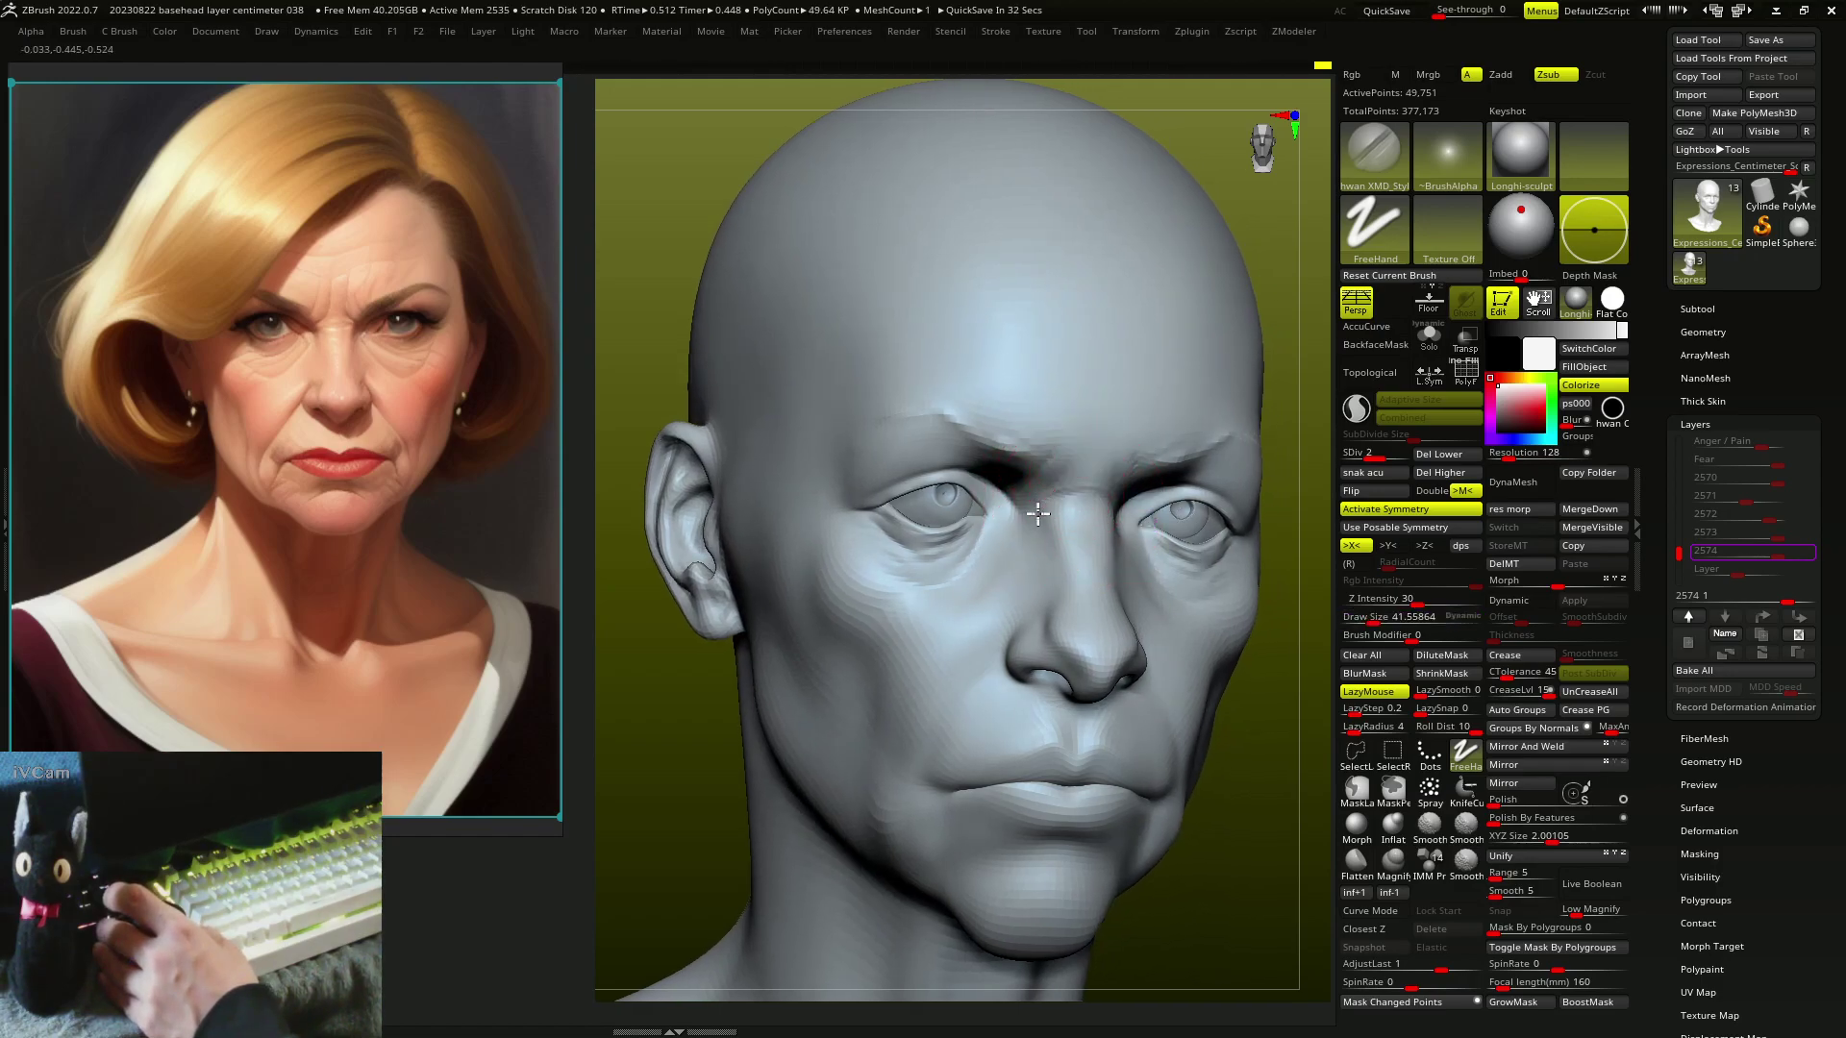
pyautogui.moveTo(1039, 514)
pyautogui.mouseDown(button='right')
pyautogui.moveTo(1064, 625)
pyautogui.moveTo(1025, 468)
pyautogui.moveTo(971, 520)
pyautogui.mouseUp(button='right')
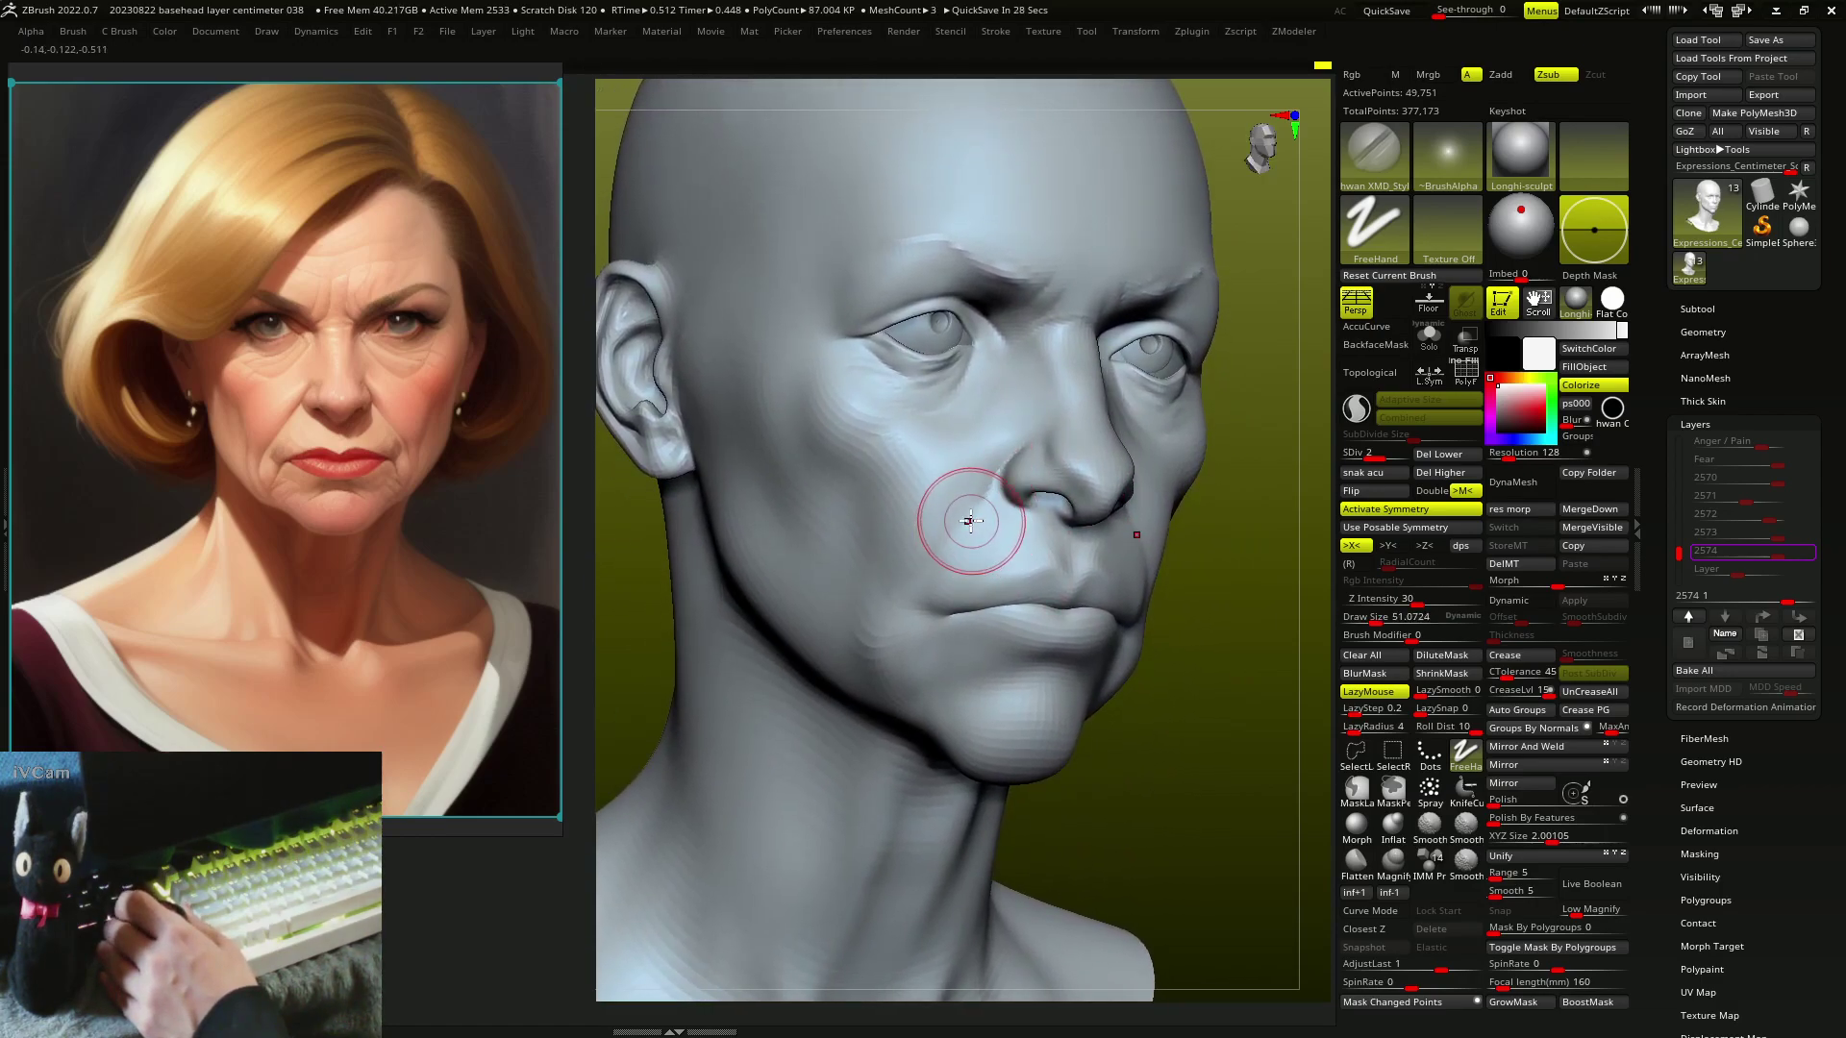
# - Deepen the nasolabial fold and drag the mouth corners and jowl down, resizing the brush
pyautogui.moveTo(905, 651); pyautogui.dragTo(927, 634, button='right')
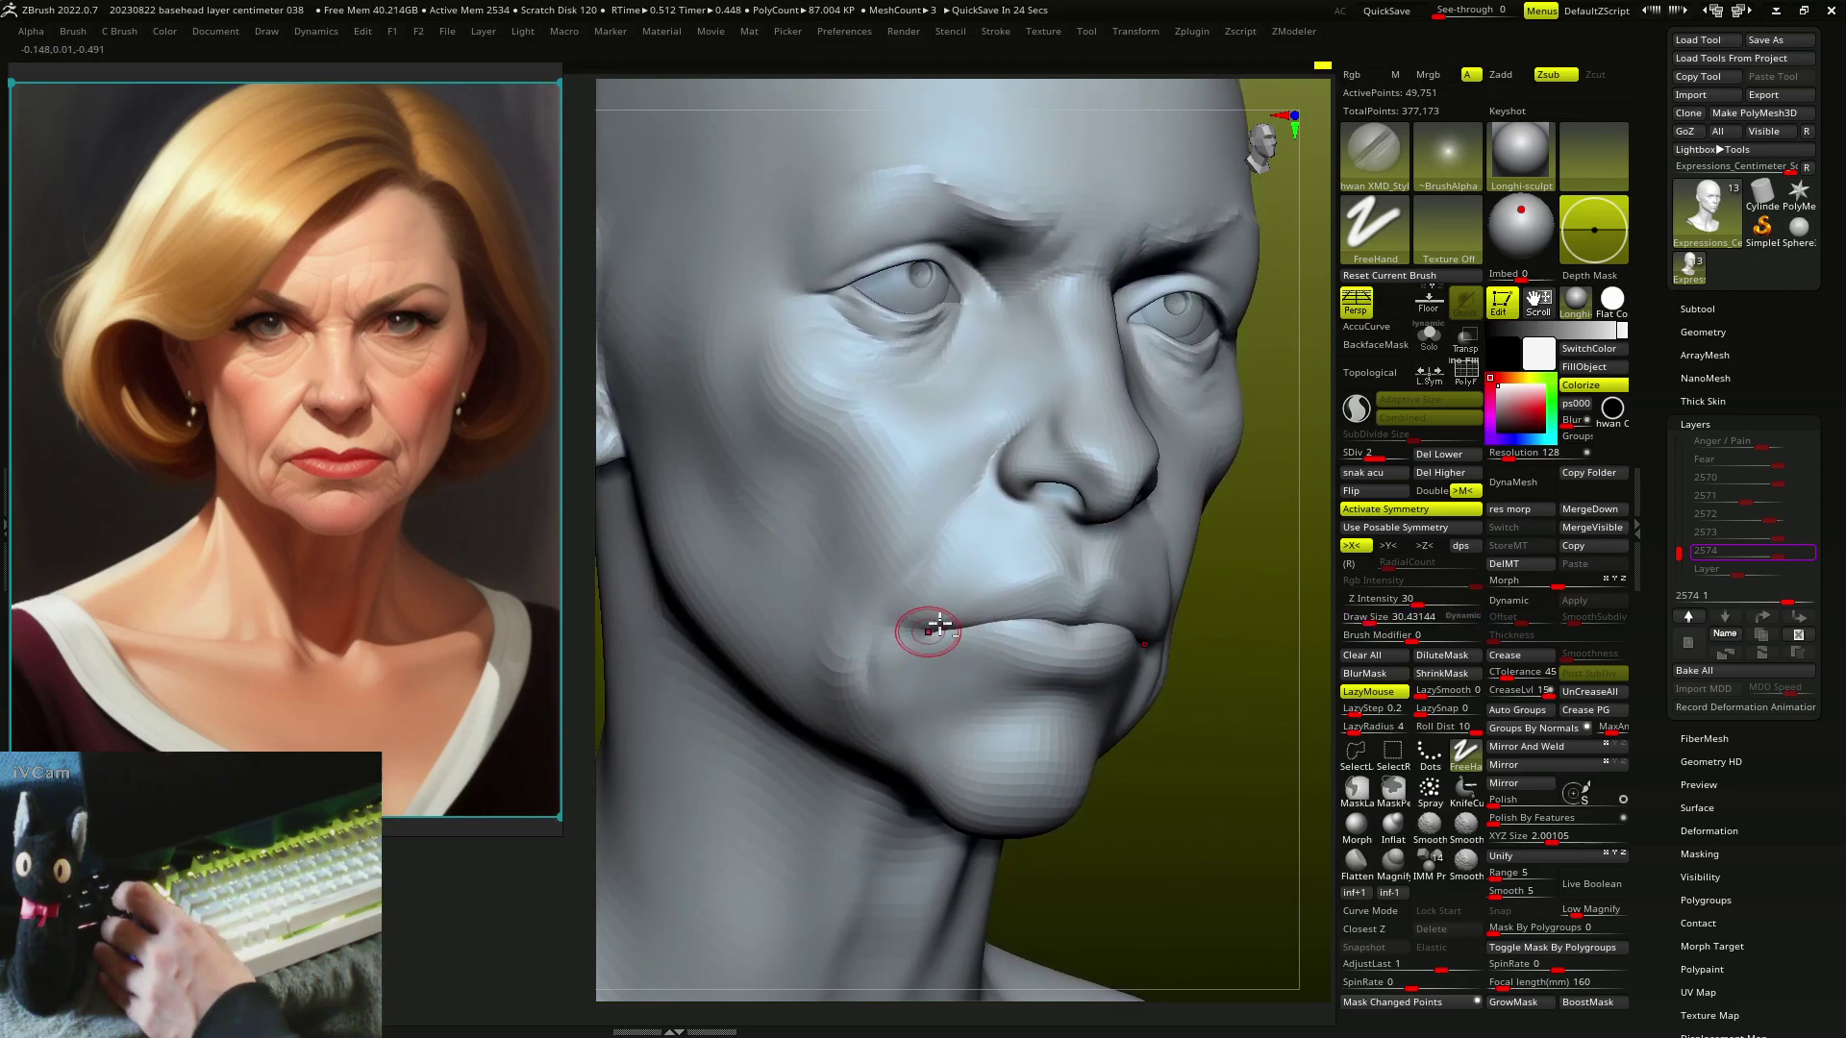
pyautogui.moveTo(928, 625)
pyautogui.mouseDown(button='right')
pyautogui.moveTo(983, 604)
pyautogui.moveTo(966, 633)
pyautogui.mouseUp(button='right')
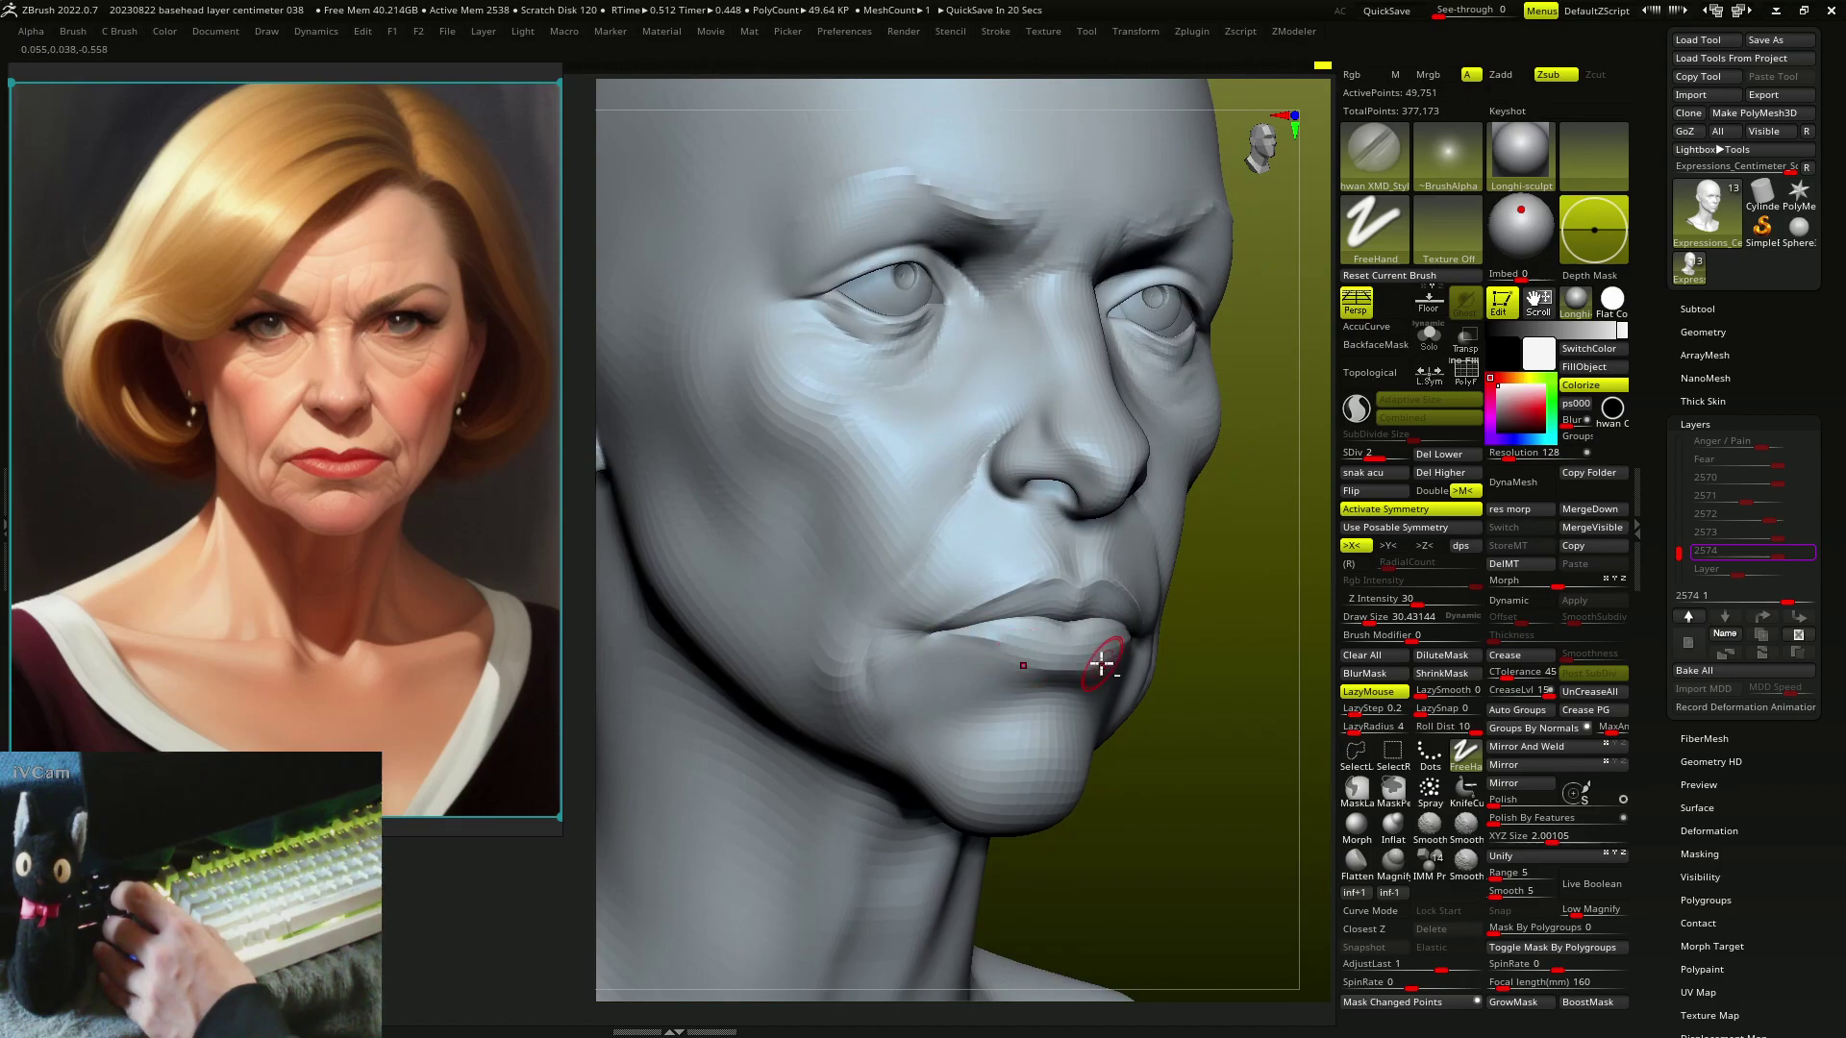
pyautogui.moveTo(1102, 663)
pyautogui.mouseDown(button='right')
pyautogui.moveTo(1062, 628)
pyautogui.moveTo(948, 660)
pyautogui.moveTo(874, 556)
pyautogui.moveTo(851, 574)
pyautogui.moveTo(832, 481)
pyautogui.mouseUp(button='right')
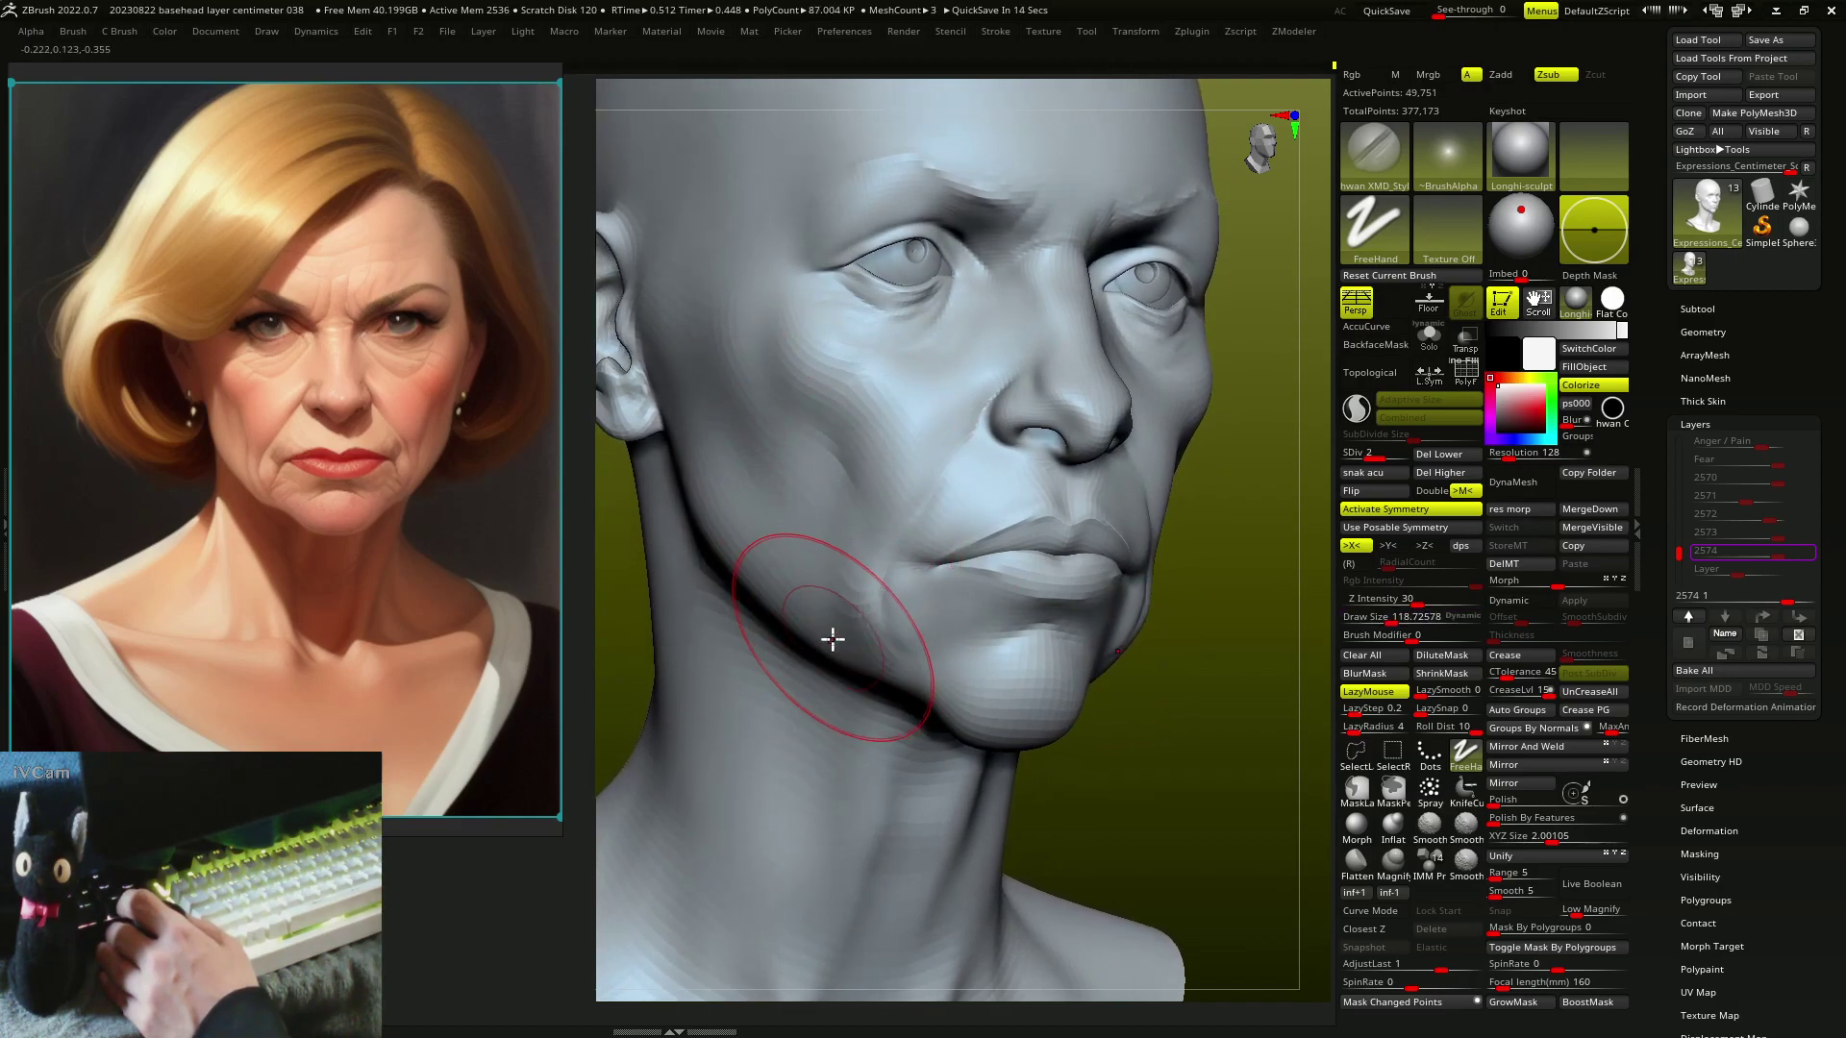
pyautogui.moveTo(833, 639)
pyautogui.mouseDown(button='right')
pyautogui.moveTo(851, 658)
pyautogui.moveTo(877, 568)
pyautogui.mouseUp(button='right')
pyautogui.moveTo(882, 635)
pyautogui.mouseDown(button='right')
pyautogui.moveTo(899, 660)
pyautogui.moveTo(914, 597)
pyautogui.mouseUp(button='right')
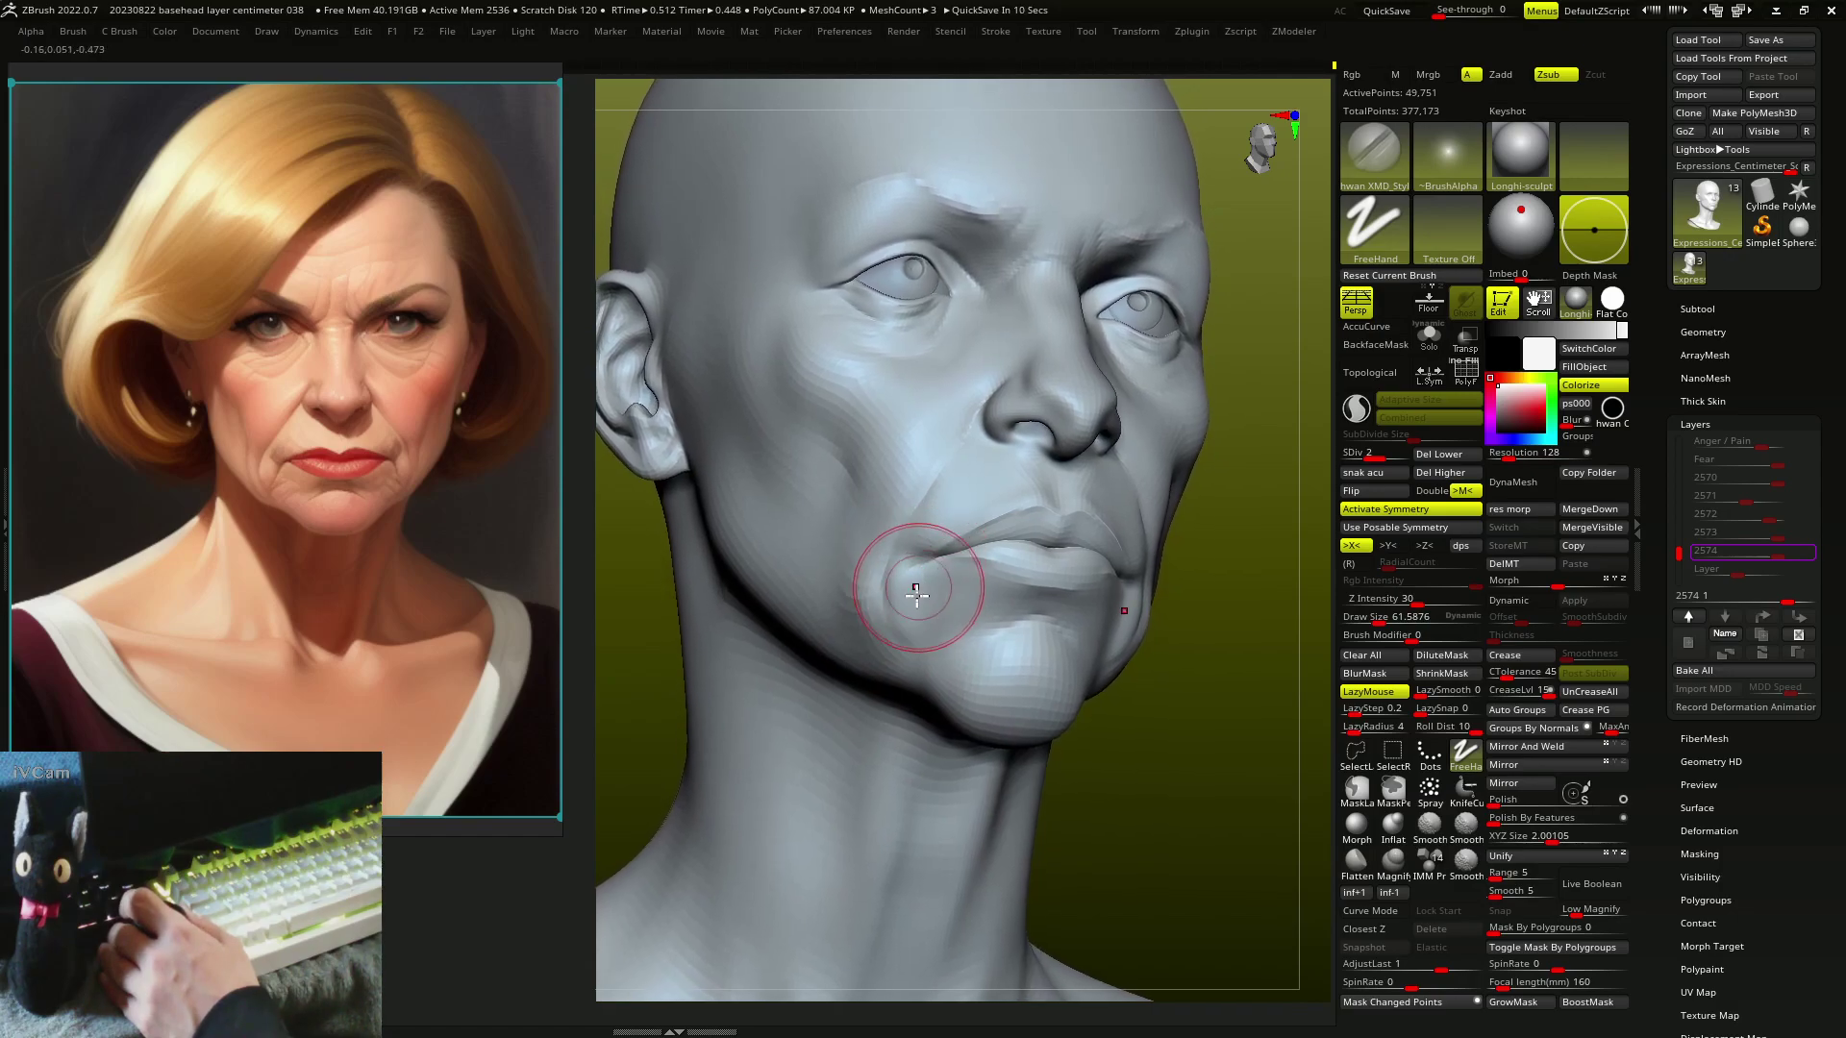
# - Step the bust up to subdivision level 3 and frame it facing forward
pyautogui.press('d')
pyautogui.press('f')
pyautogui.moveTo(940, 660)
pyautogui.keyDown('shift'); pyautogui.mouseDown(button='right')
pyautogui.moveTo(1207, 626)
pyautogui.moveTo(1070, 514)
pyautogui.moveTo(976, 341)
pyautogui.moveTo(943, 325)
pyautogui.mouseUp(button='right'); pyautogui.keyUp('shift')
# - Select the Dots-stroke detail brush, check the lips and face from both sides, then BPR render
pyautogui.press('2')
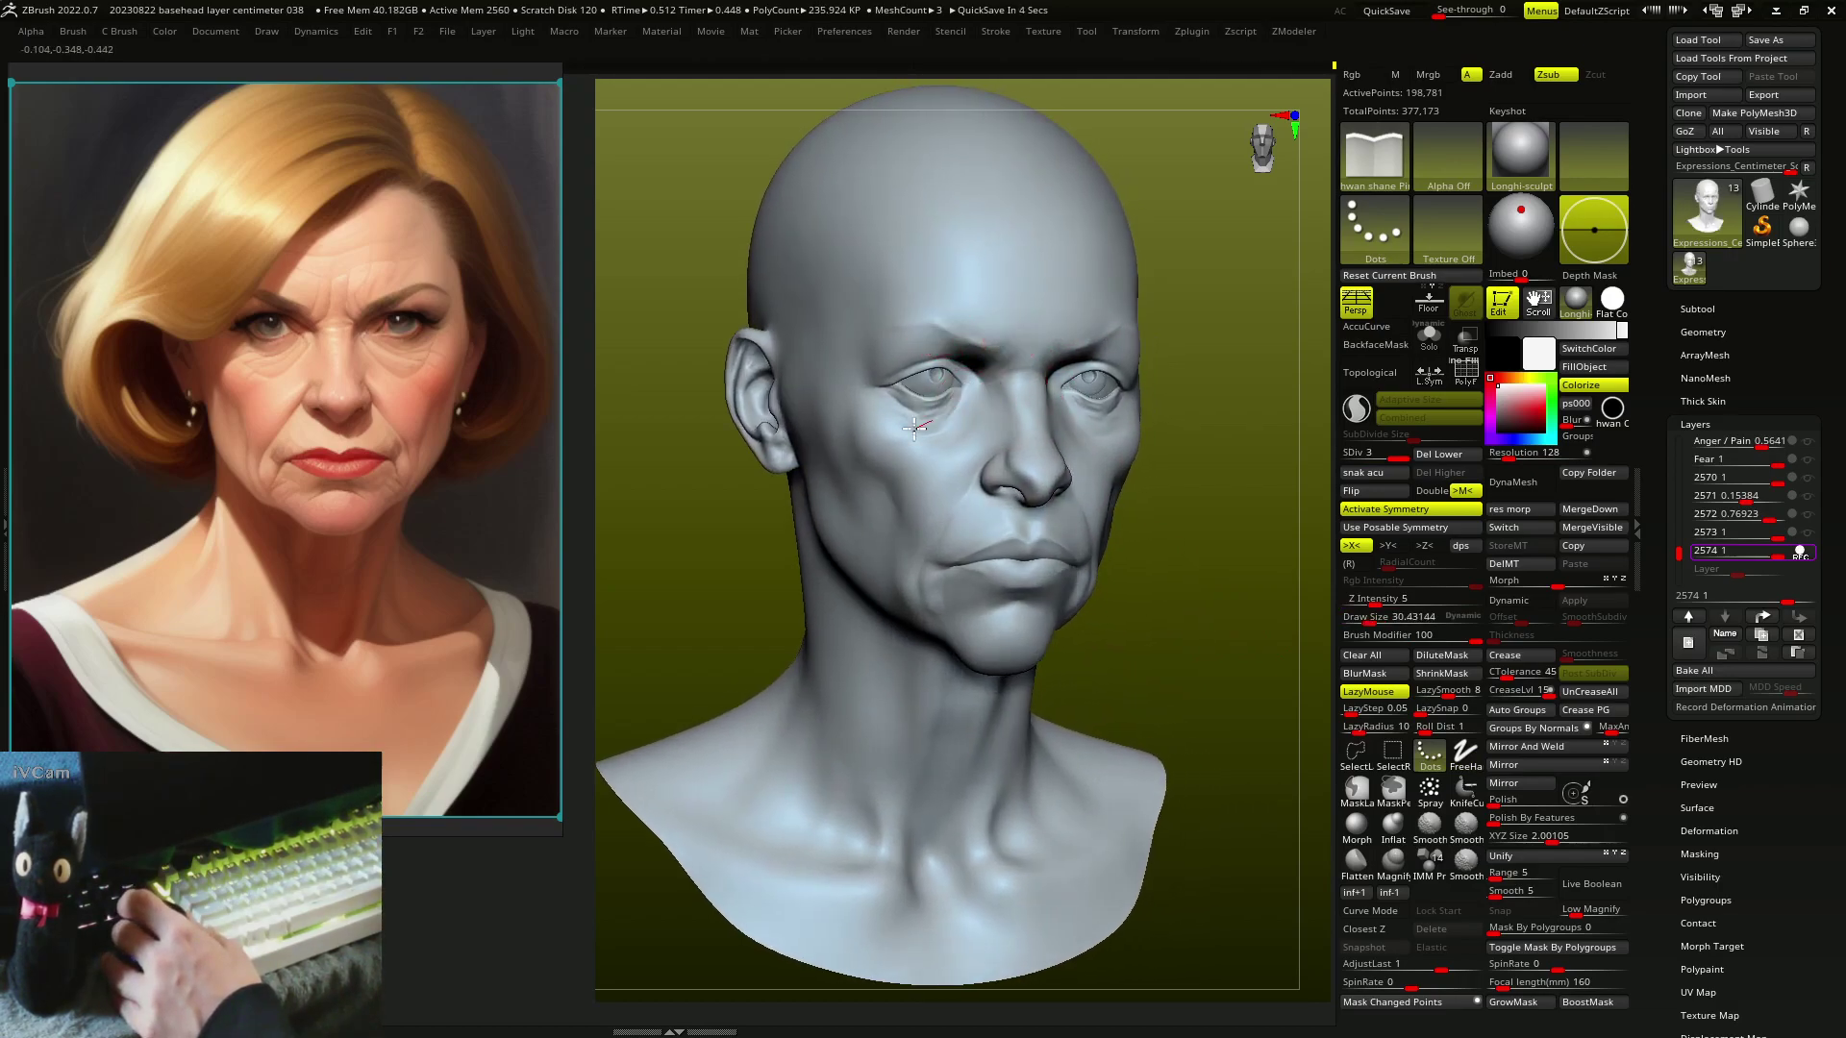
pyautogui.moveTo(914, 430)
pyautogui.mouseDown(button='right')
pyautogui.moveTo(934, 347)
pyautogui.moveTo(900, 381)
pyautogui.mouseUp(button='right')
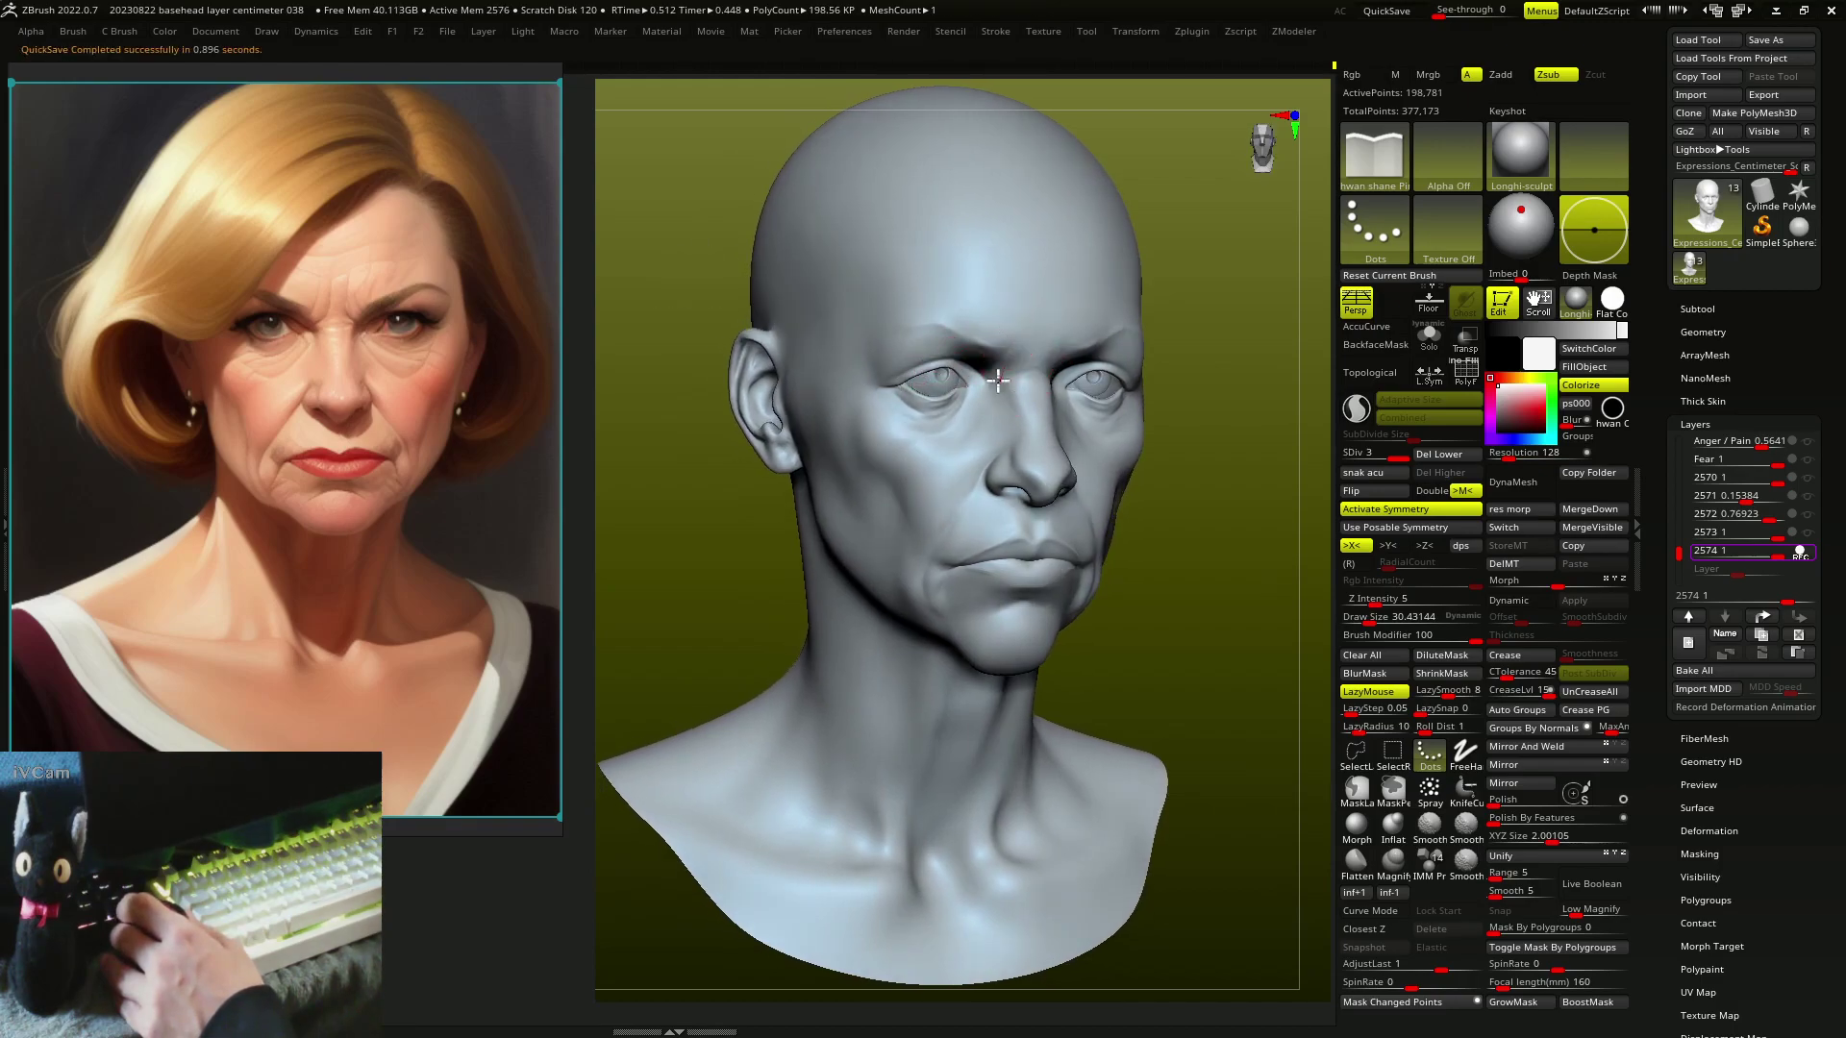
pyautogui.moveTo(1005, 412)
pyautogui.mouseDown(button='right')
pyautogui.moveTo(915, 570)
pyautogui.moveTo(959, 562)
pyautogui.moveTo(956, 528)
pyautogui.moveTo(948, 576)
pyautogui.moveTo(1001, 555)
pyautogui.moveTo(990, 616)
pyautogui.moveTo(971, 576)
pyautogui.moveTo(1001, 543)
pyautogui.moveTo(957, 574)
pyautogui.moveTo(942, 615)
pyautogui.moveTo(992, 601)
pyautogui.moveTo(989, 741)
pyautogui.moveTo(939, 618)
pyautogui.moveTo(1096, 594)
pyautogui.moveTo(1242, 639)
pyautogui.moveTo(1244, 672)
pyautogui.mouseUp(button='right')
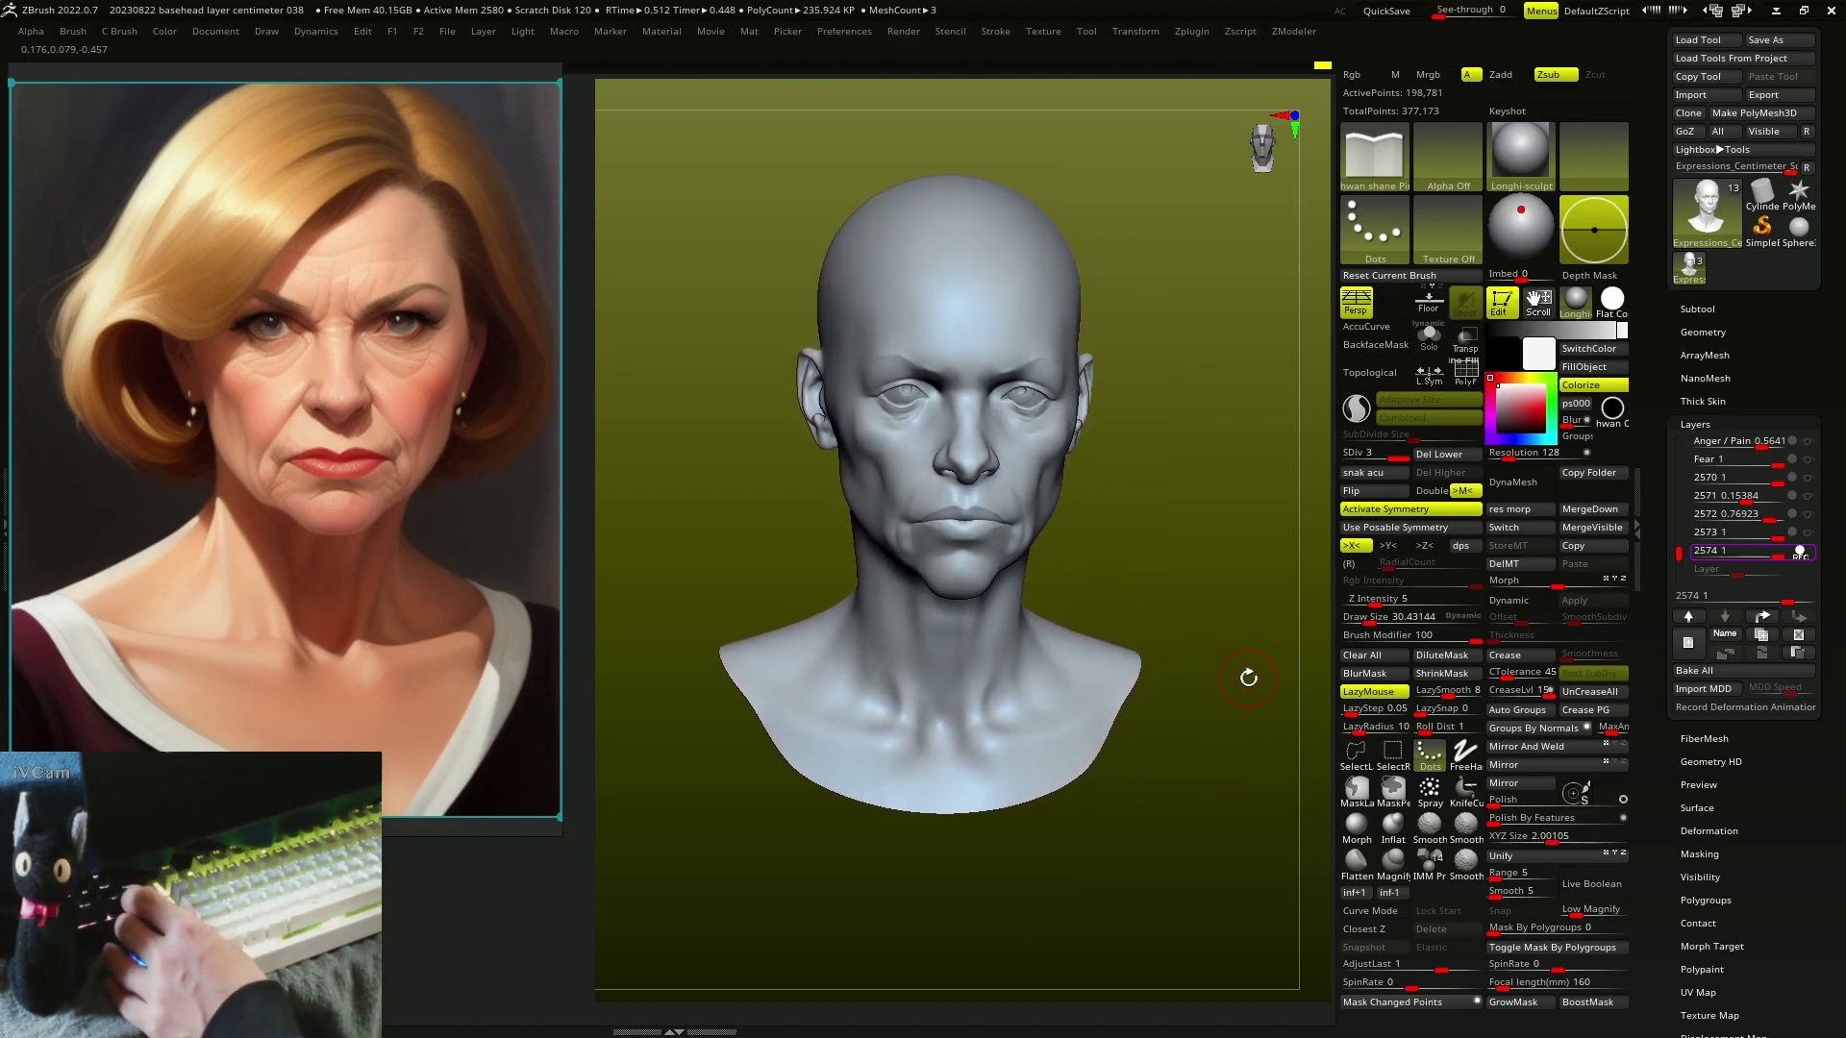
pyautogui.hotkey('shift', 'r')
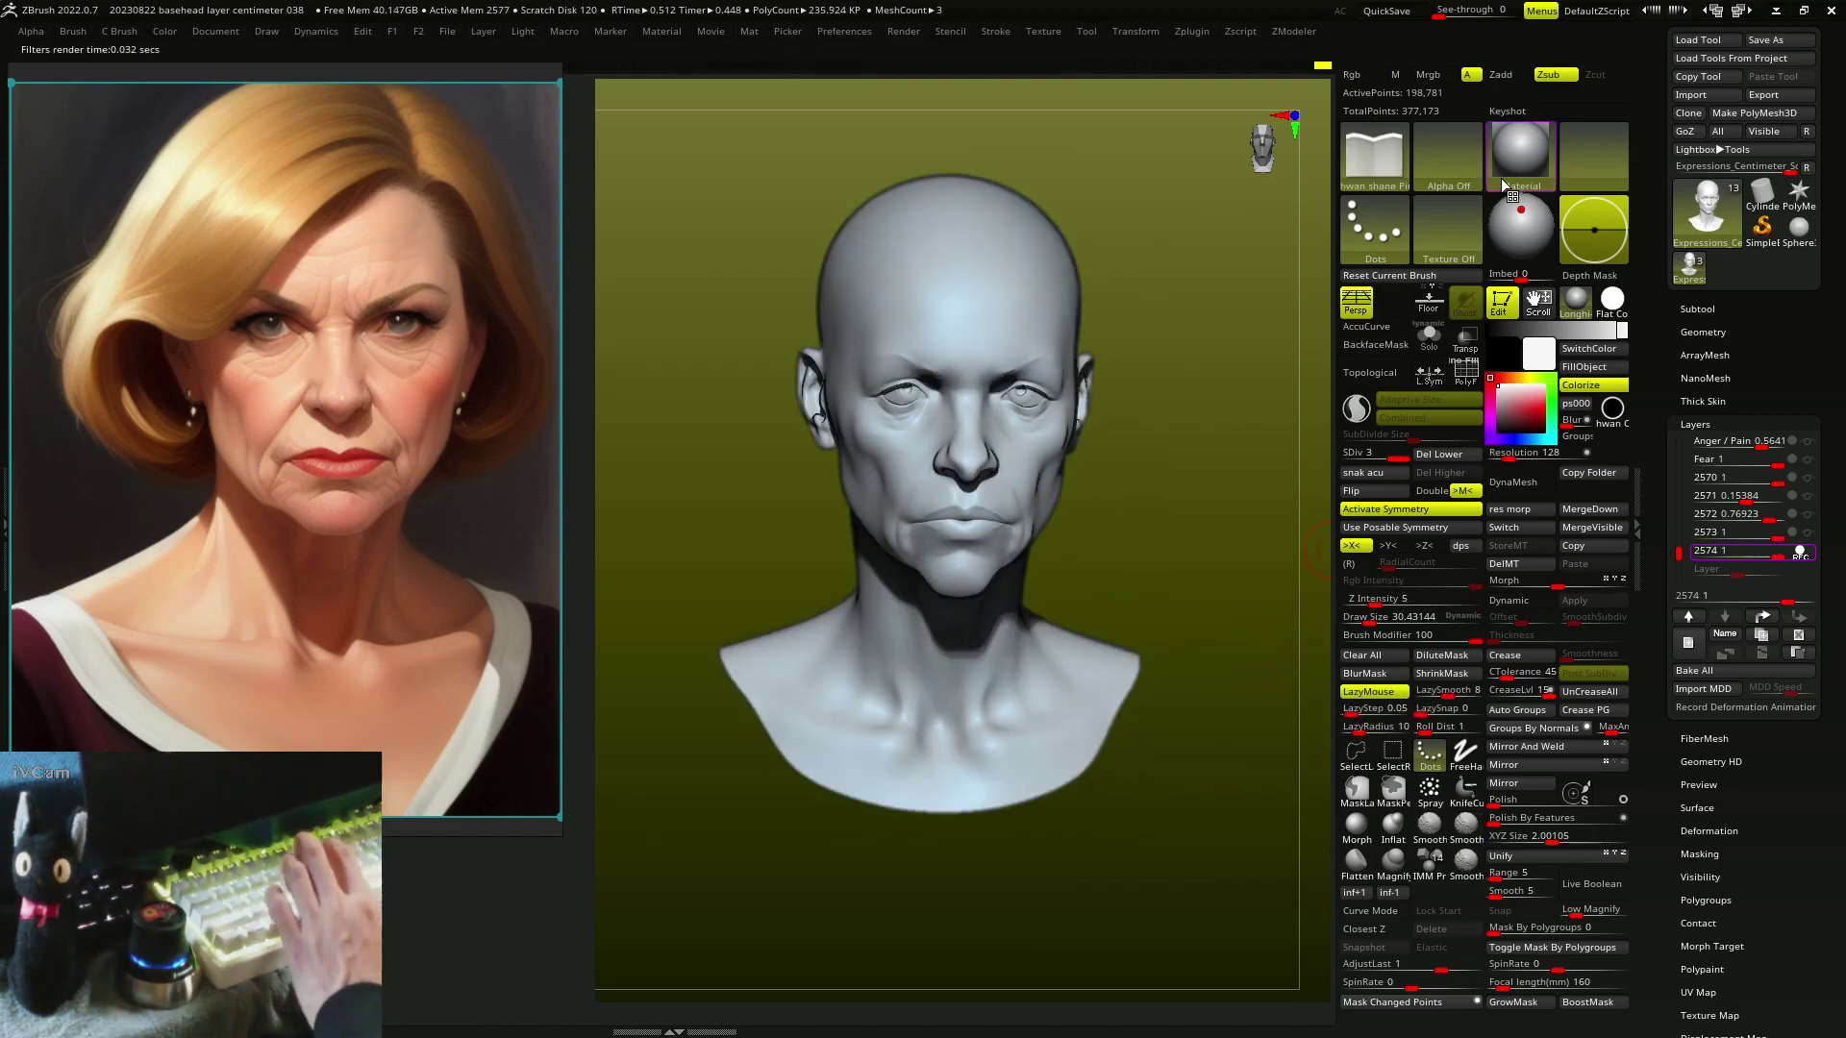